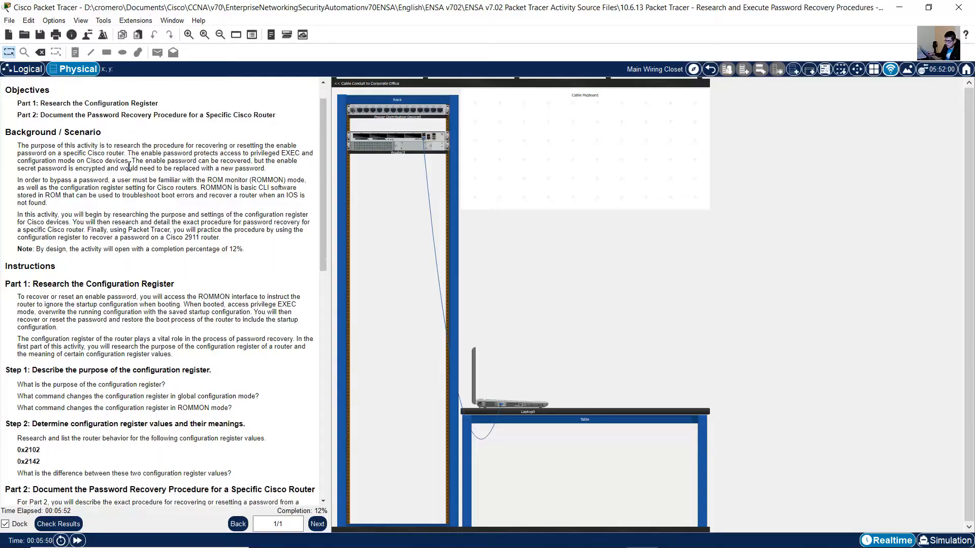
Read the activity's background scenario and the Part 1 introduction on ROMMON and the configuration register.
drag(17, 146, 268, 173)
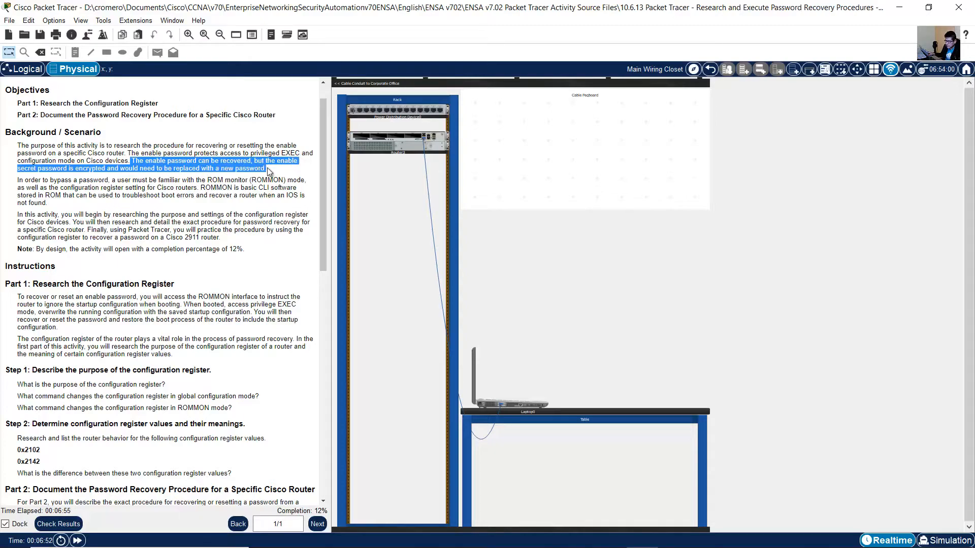
drag(18, 181, 60, 206)
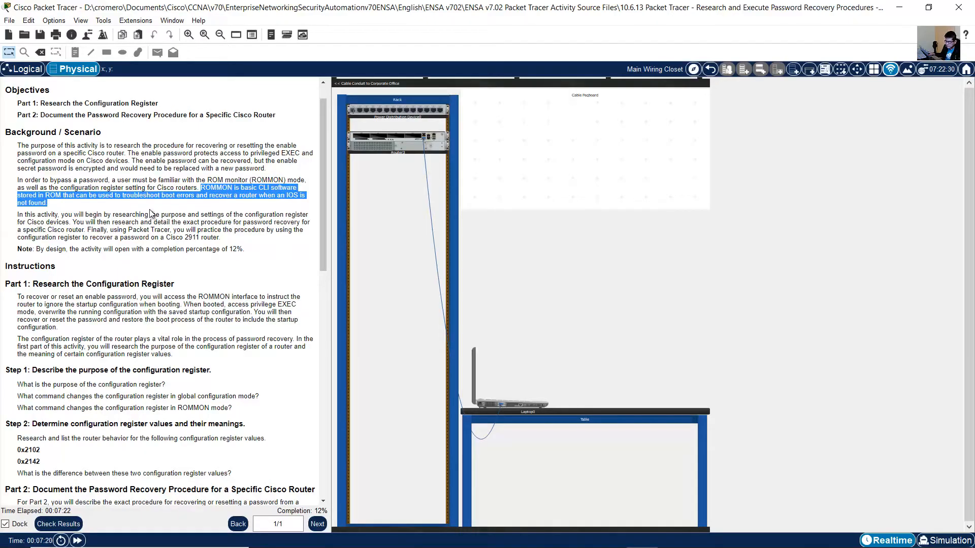
drag(62, 214, 223, 238)
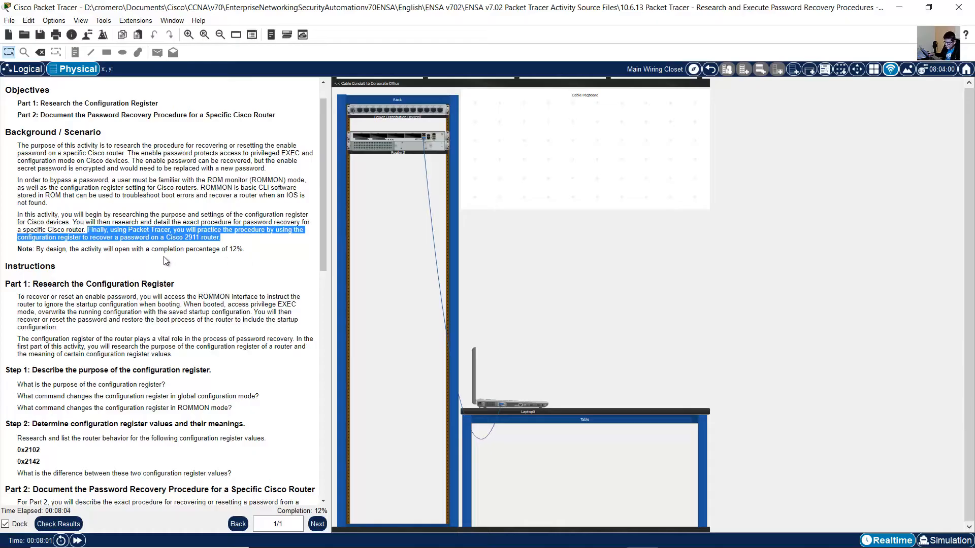
scroll(154, 257, down, 4)
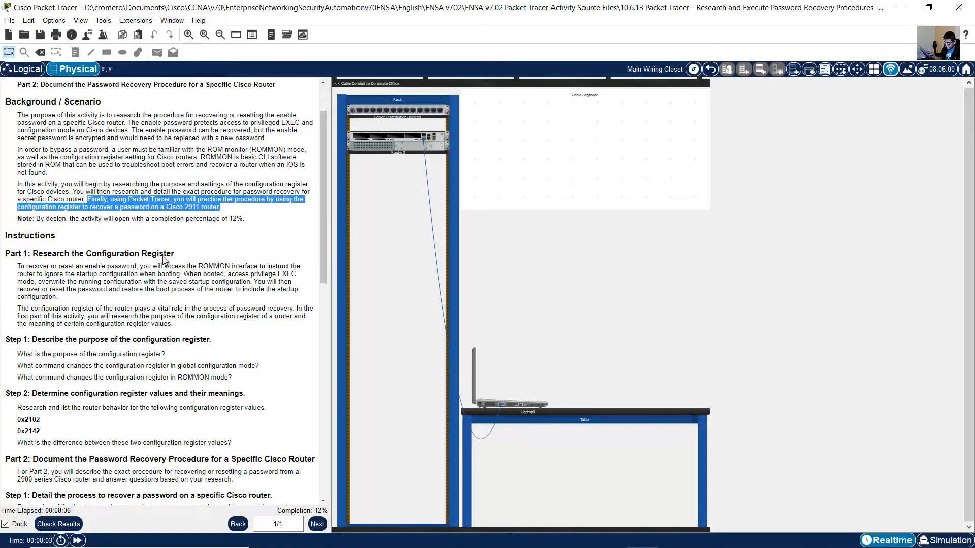
drag(33, 163, 183, 170)
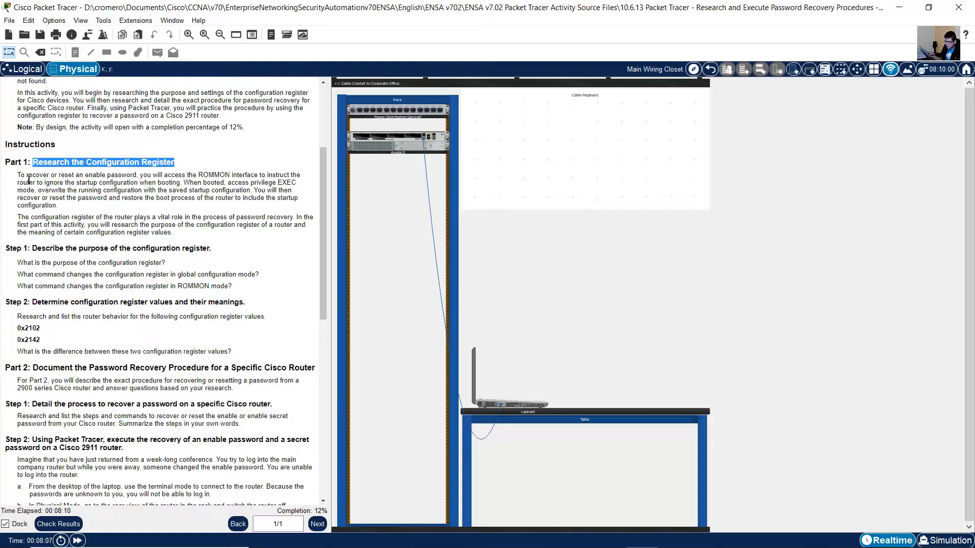
drag(19, 176, 182, 184)
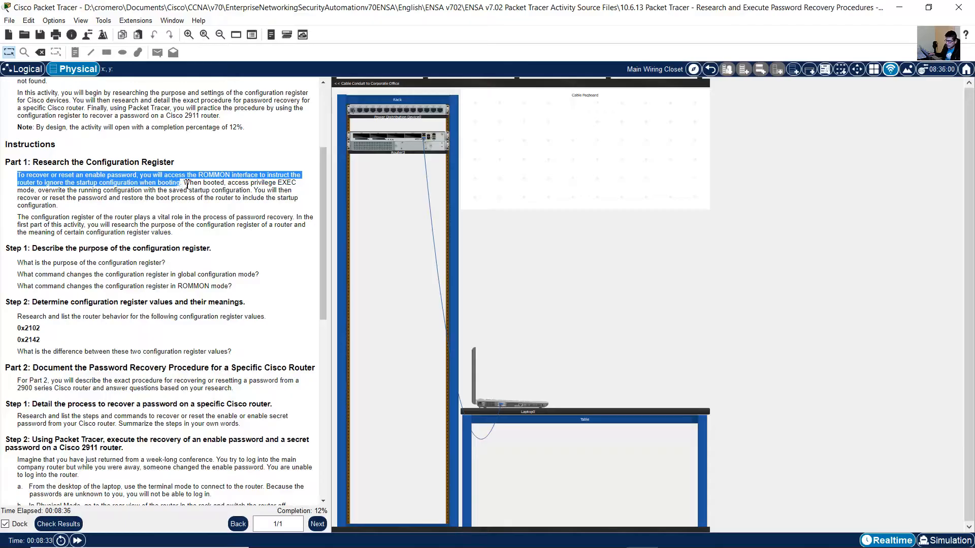
click(181, 184)
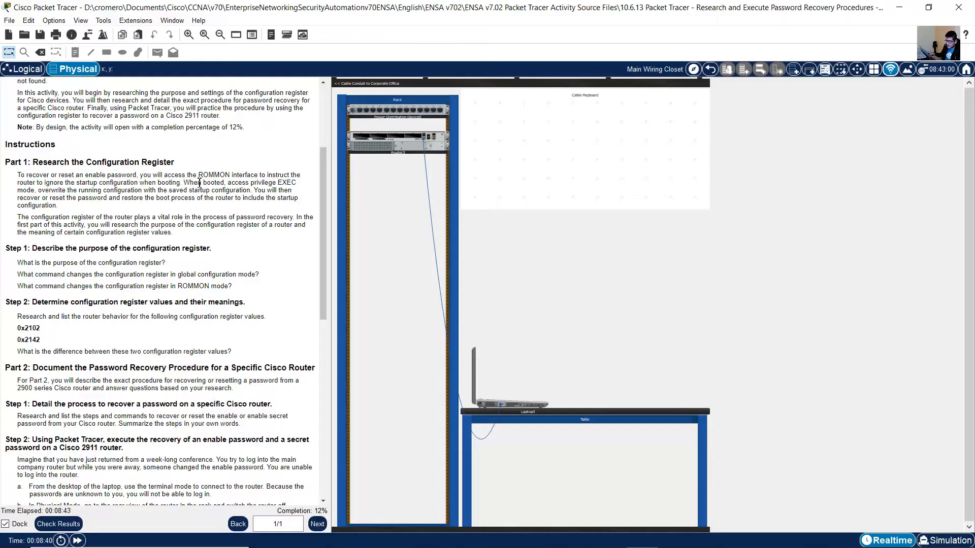
drag(183, 184, 270, 236)
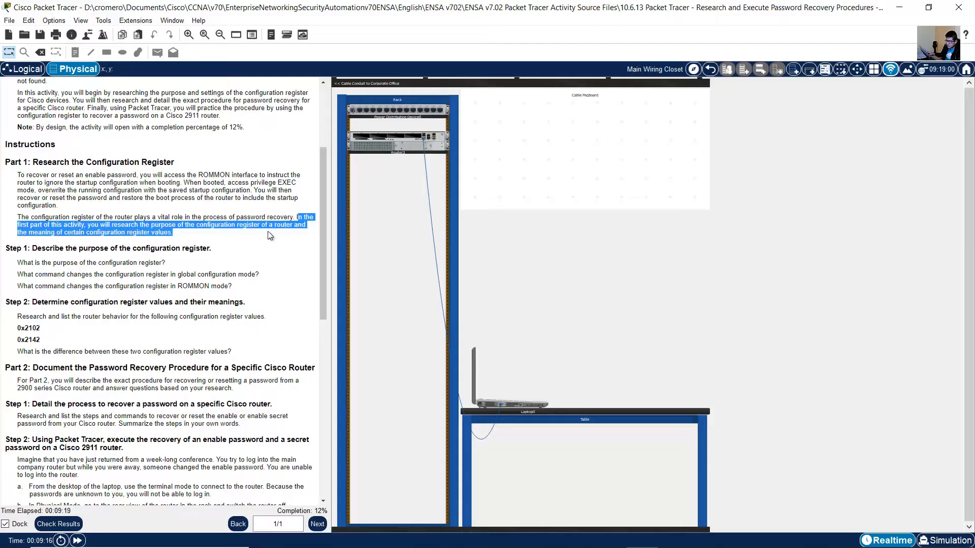
Review the Part 1 questions on the configuration register's purpose, its change commands, and the values 0x2102 and 0x2142.
scroll(269, 231, down, 2)
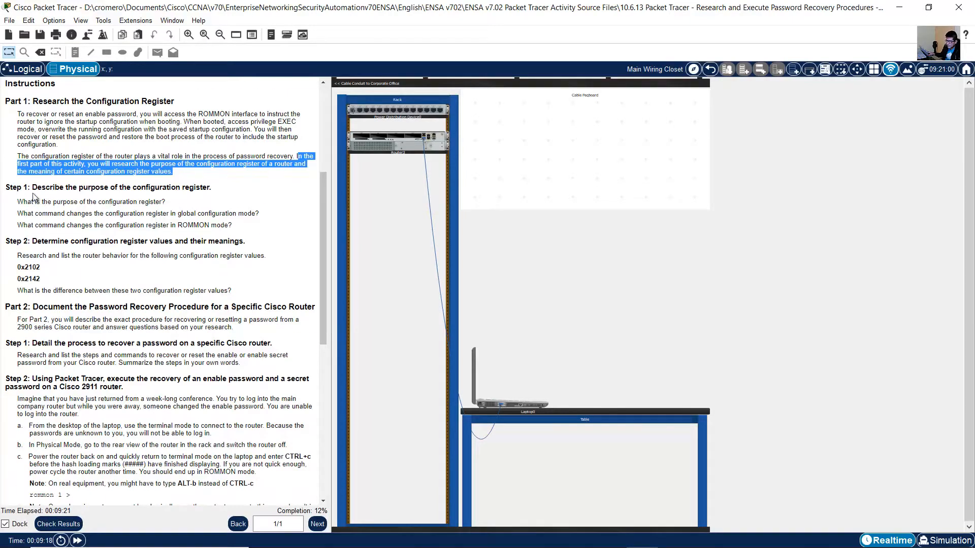
drag(32, 187, 214, 191)
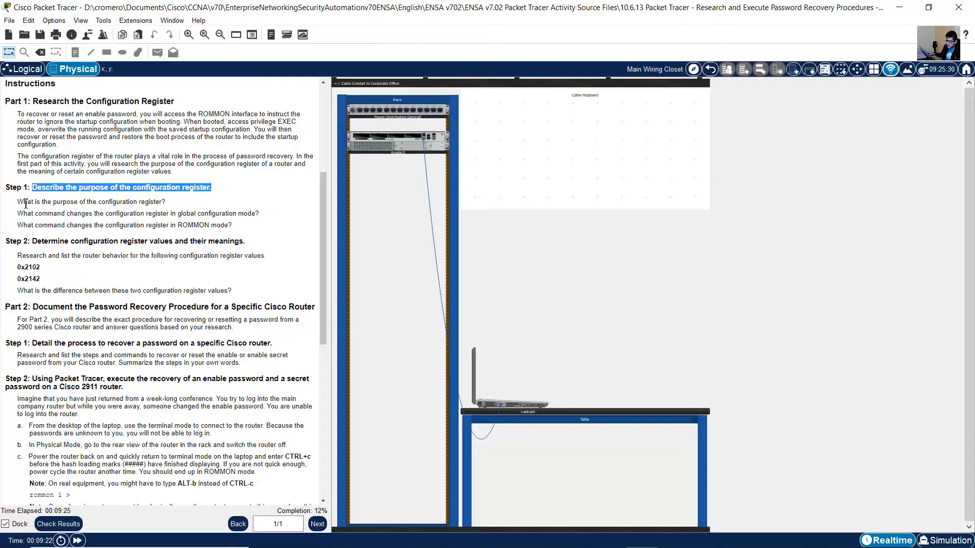
drag(18, 202, 176, 206)
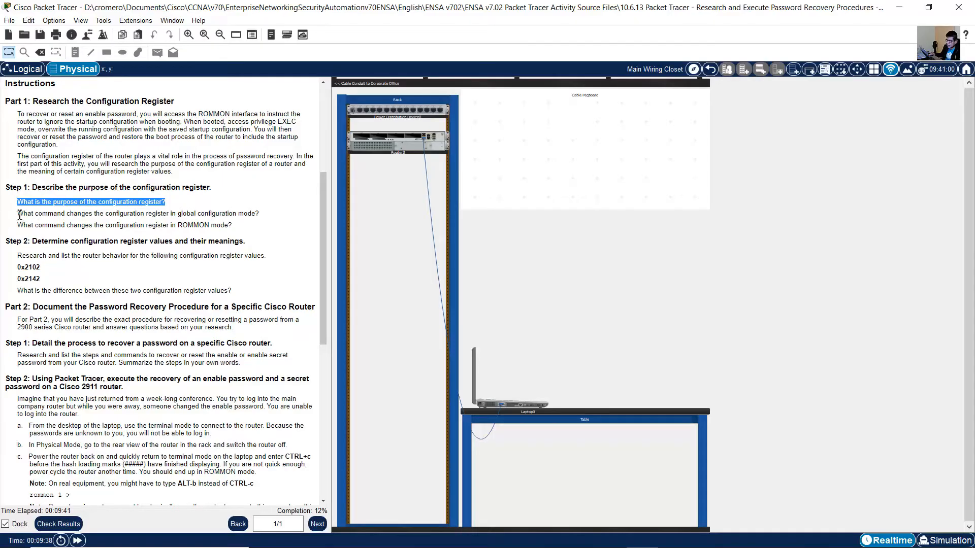
drag(20, 214, 266, 212)
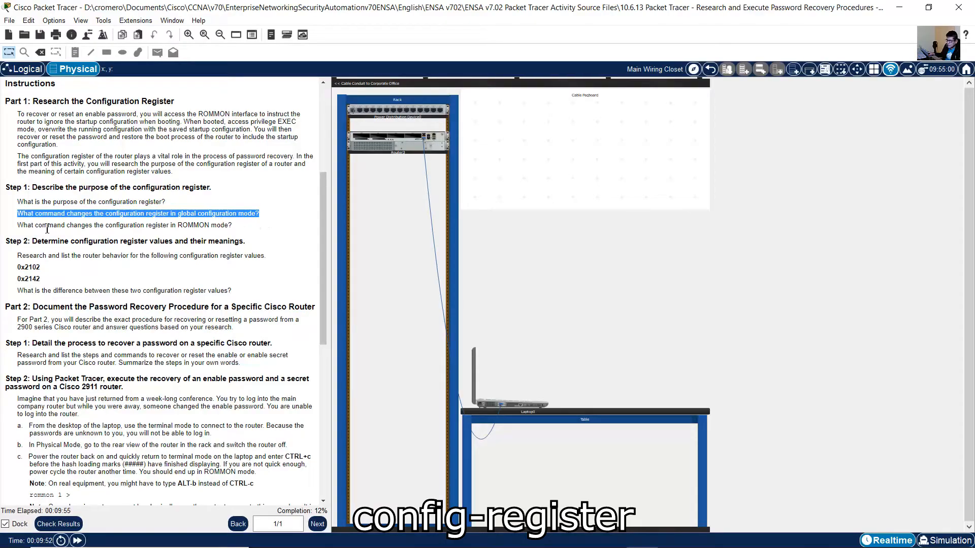
drag(18, 225, 250, 224)
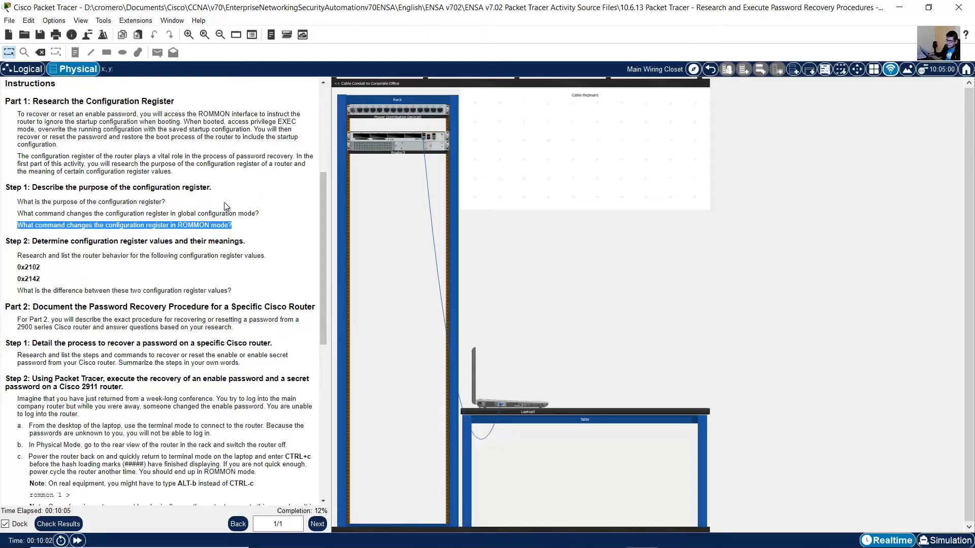
click(44, 246)
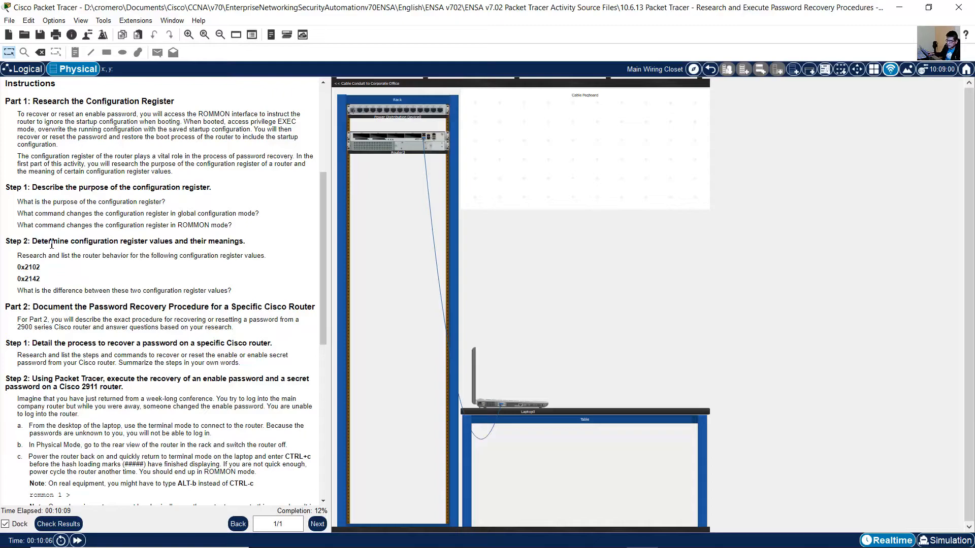
drag(52, 245, 252, 246)
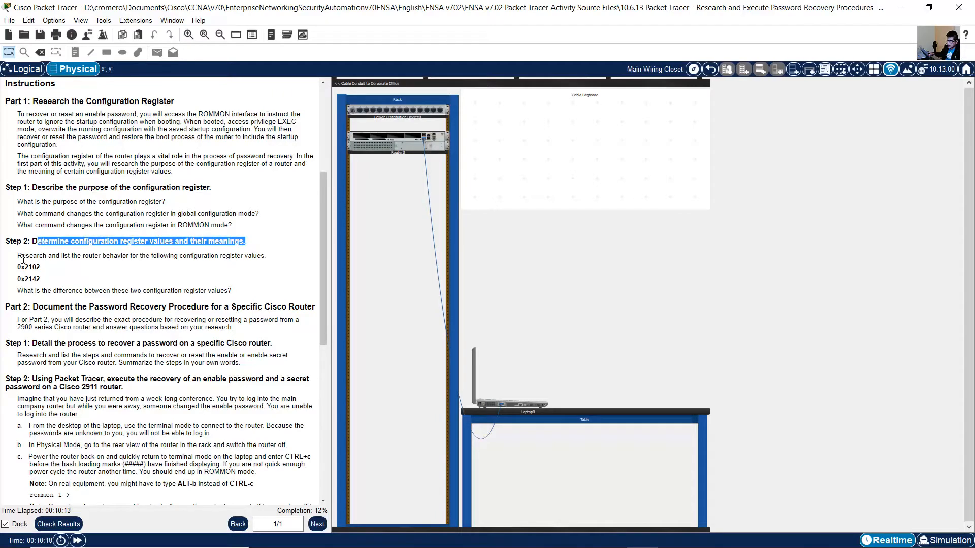
drag(23, 258, 261, 259)
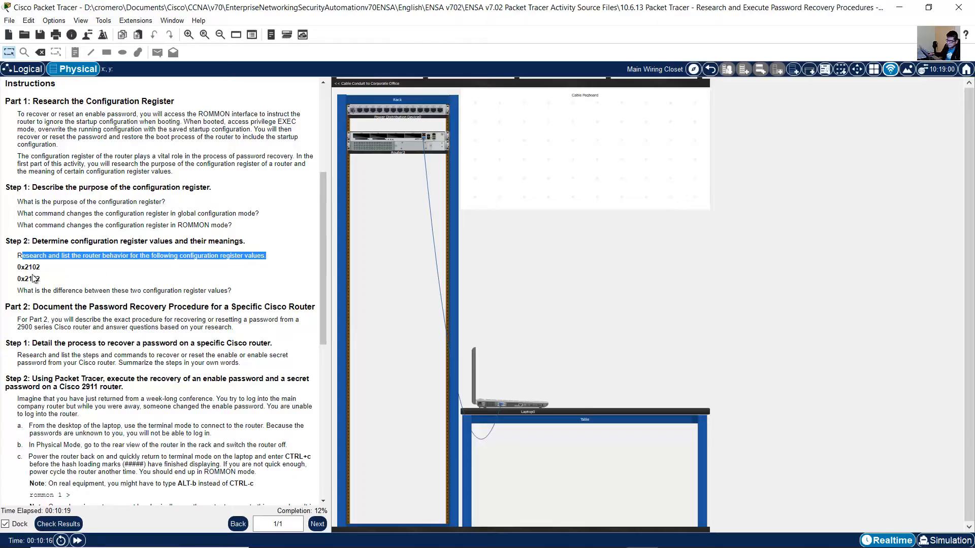
drag(20, 268, 31, 268)
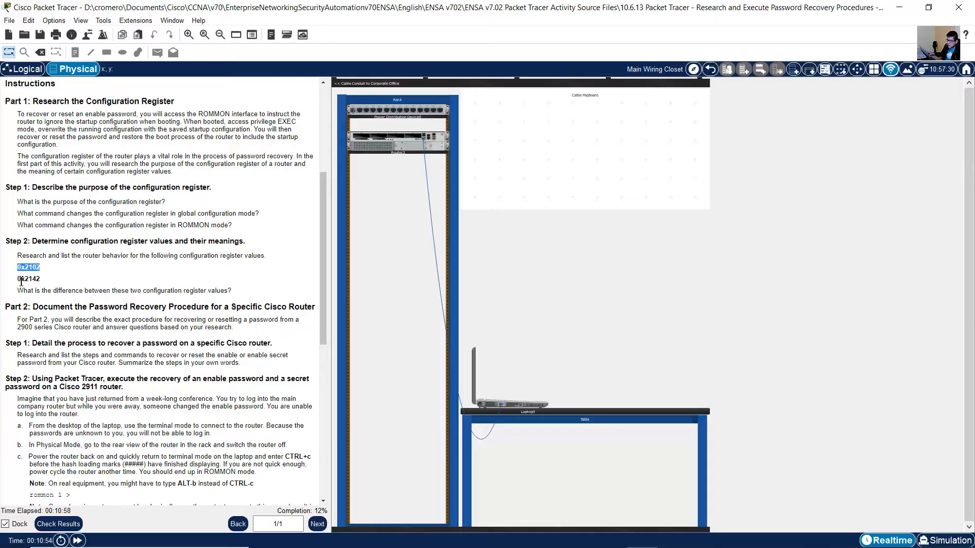
drag(18, 279, 42, 283)
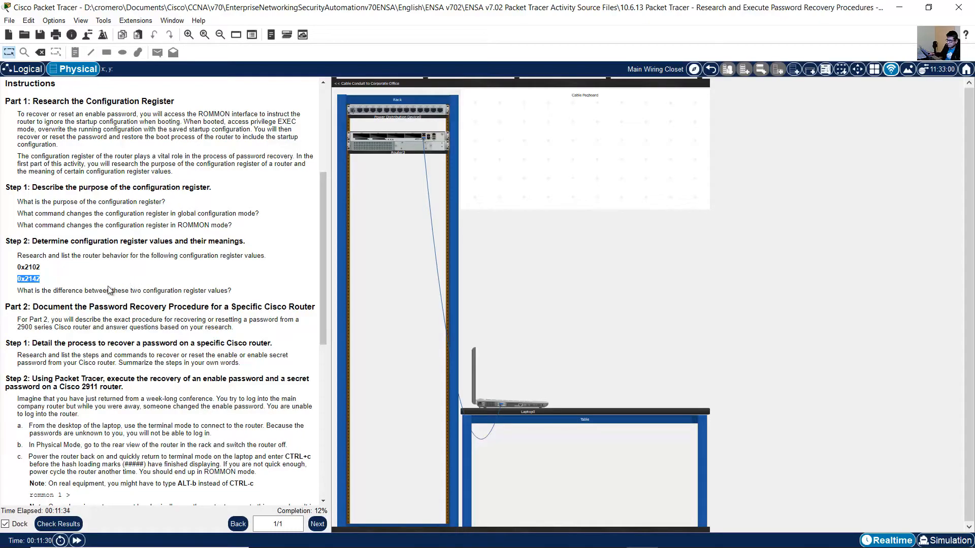
scroll(108, 289, down, 2)
click(23, 234)
drag(18, 231, 235, 237)
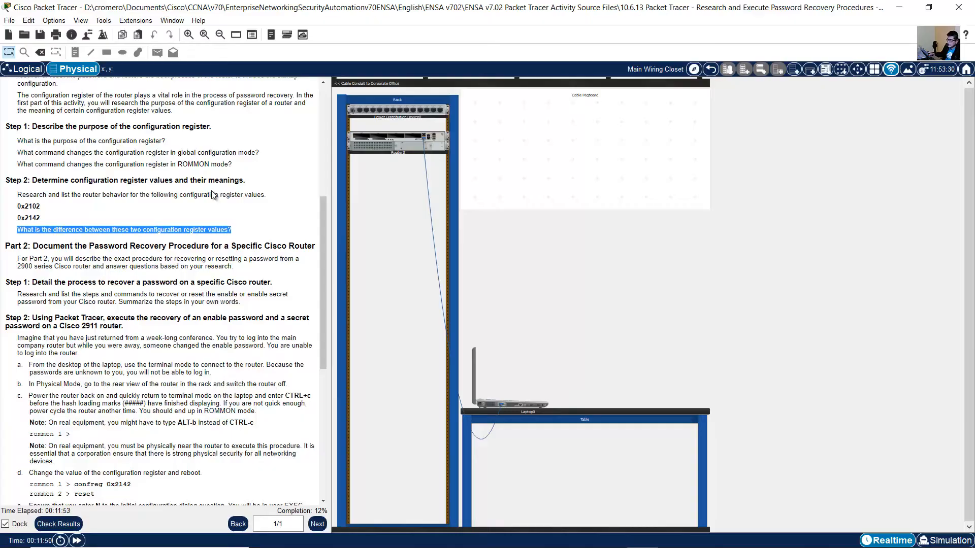
Read the Part 2 introduction and its Step 1 task on detailing the password recovery process for a Cisco router.
scroll(194, 239, down, 4)
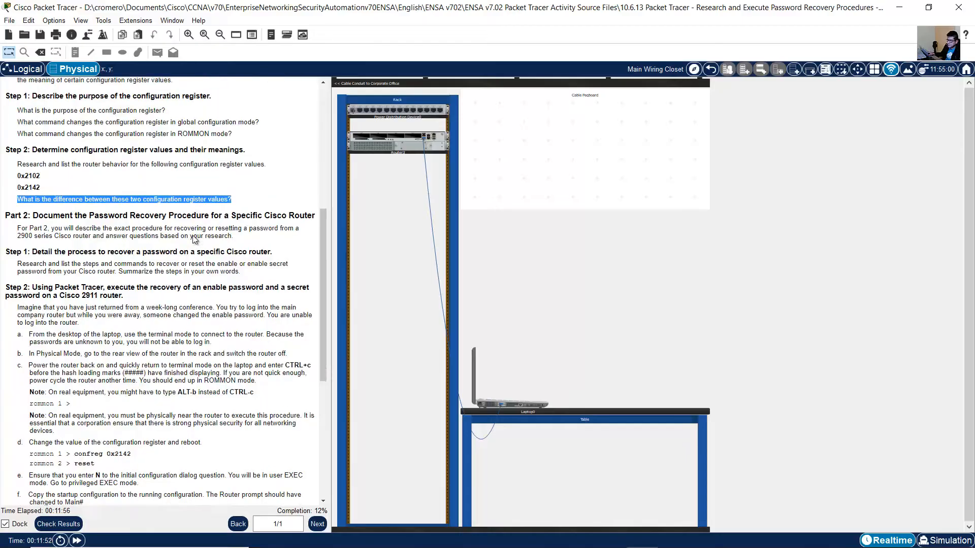
click(36, 124)
drag(36, 124, 317, 124)
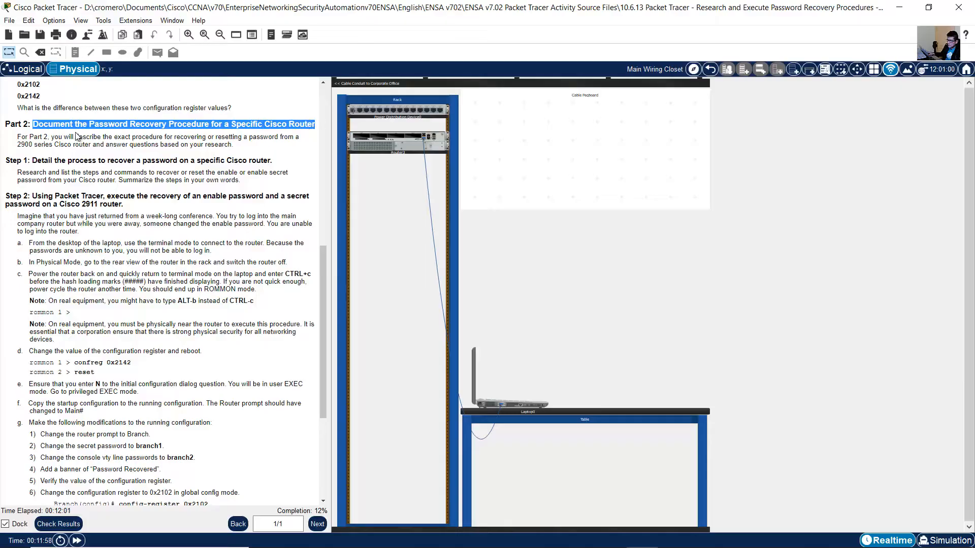
drag(59, 138, 235, 146)
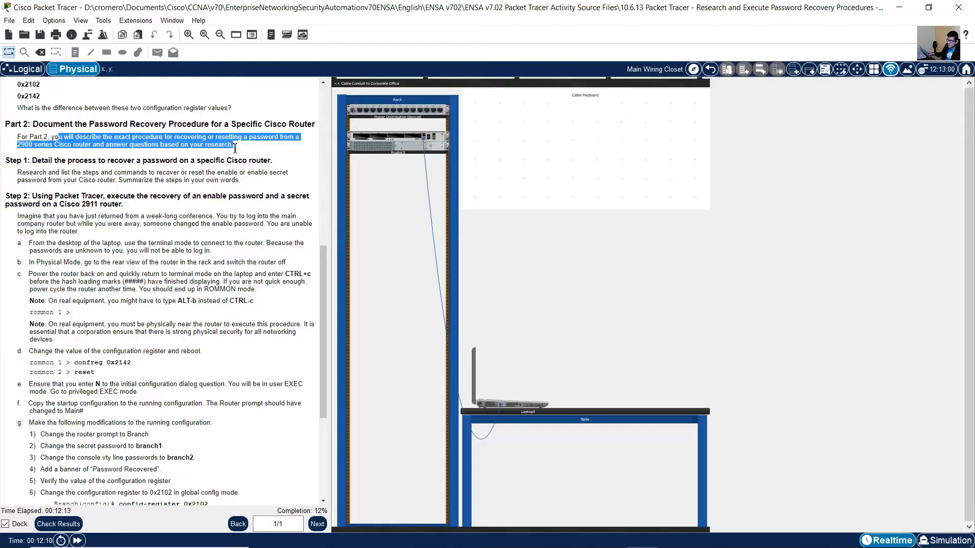
scroll(223, 162, down, 1)
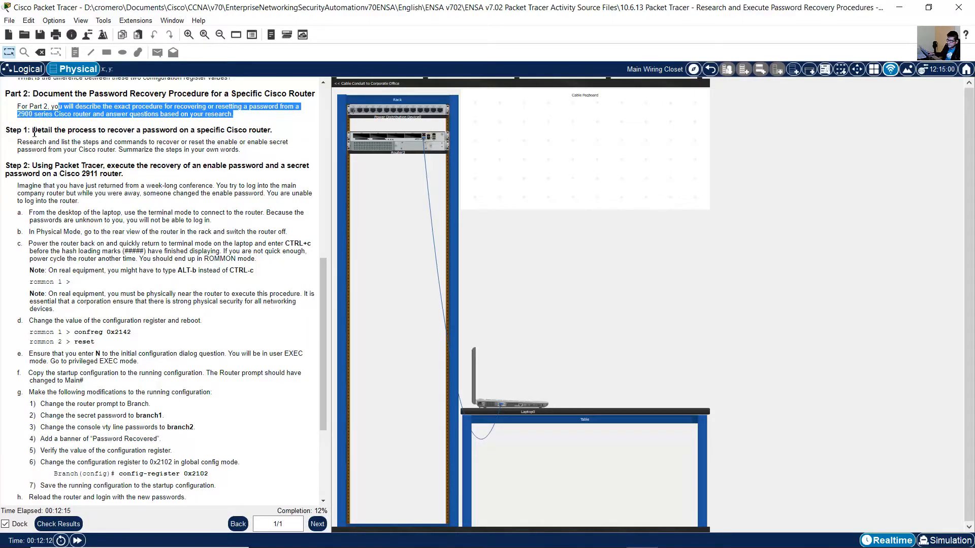
drag(32, 130, 273, 131)
scroll(232, 128, down, 2)
scroll(231, 128, up, 1)
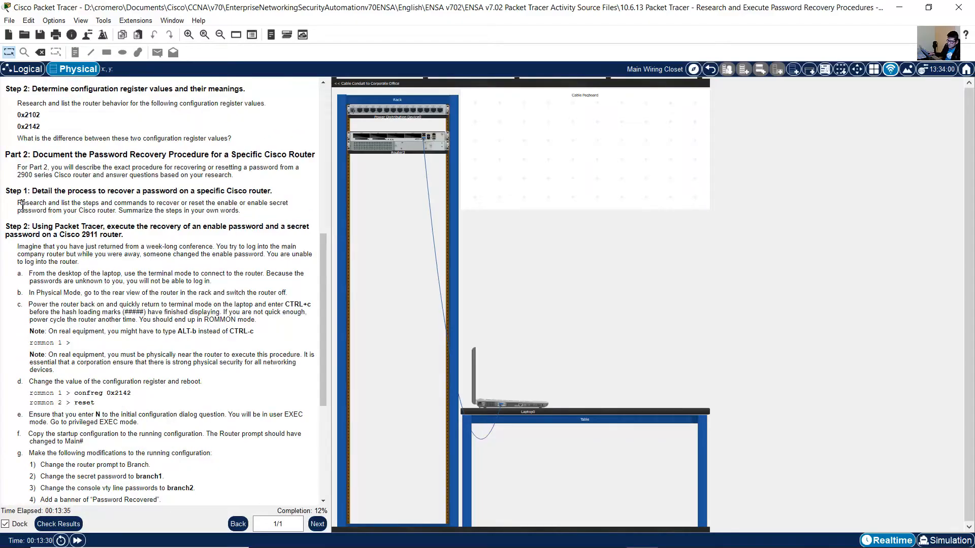
drag(18, 203, 117, 209)
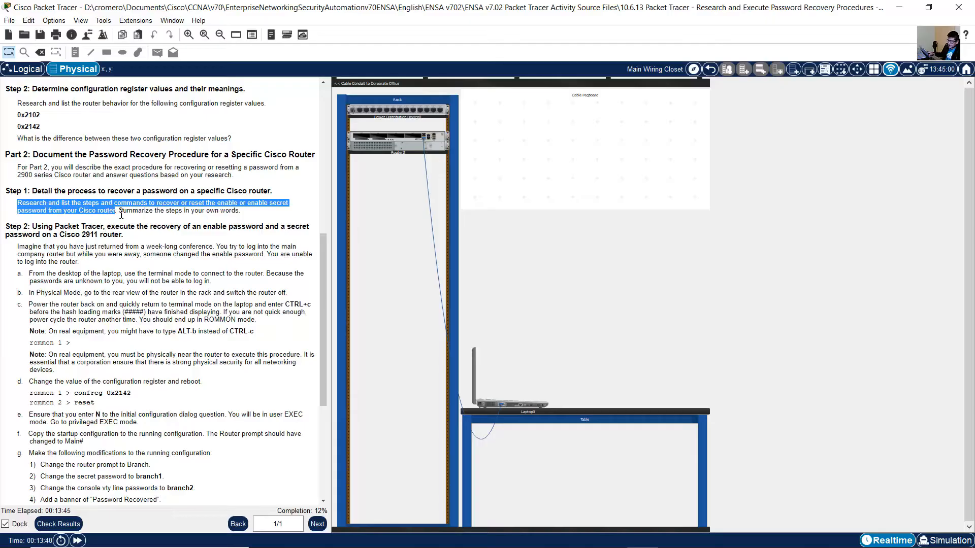
drag(119, 210, 250, 217)
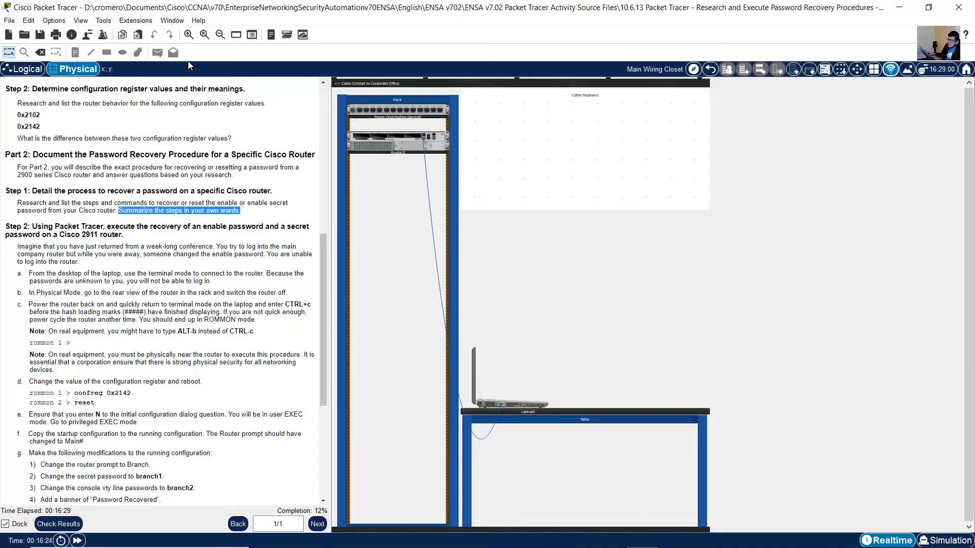
click(86, 212)
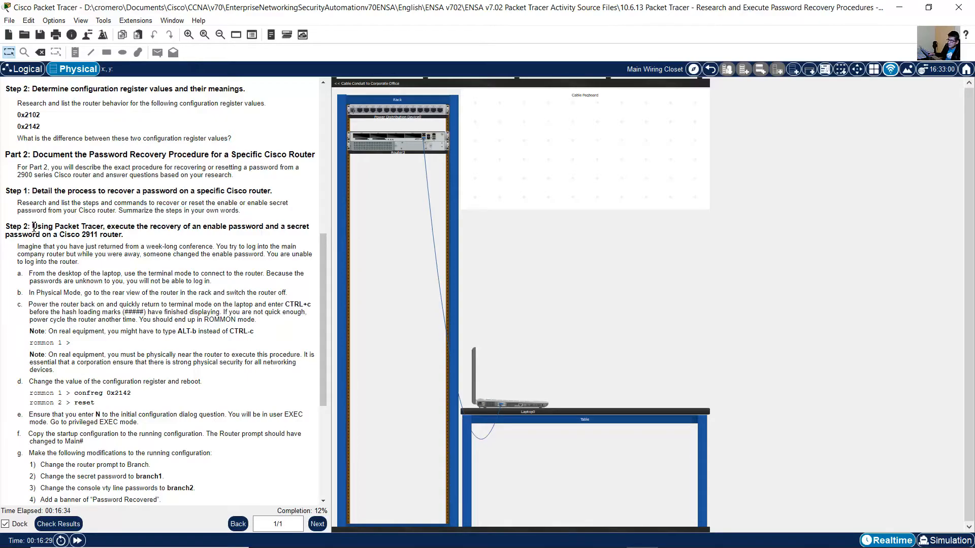
Read the Part 2 Step 2 scenario and instruction a on connecting to the router from the laptop's terminal.
drag(33, 227, 144, 241)
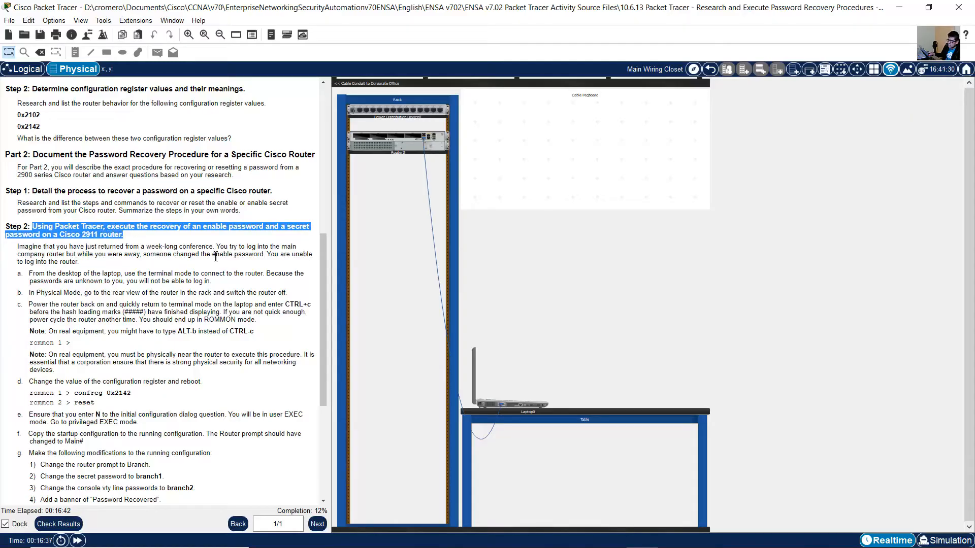
scroll(216, 257, down, 3)
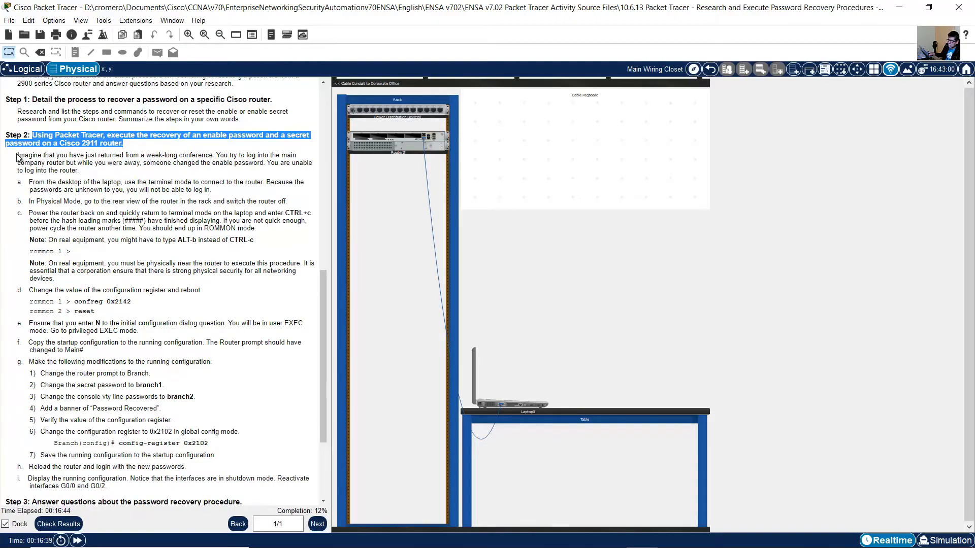
drag(17, 158, 210, 168)
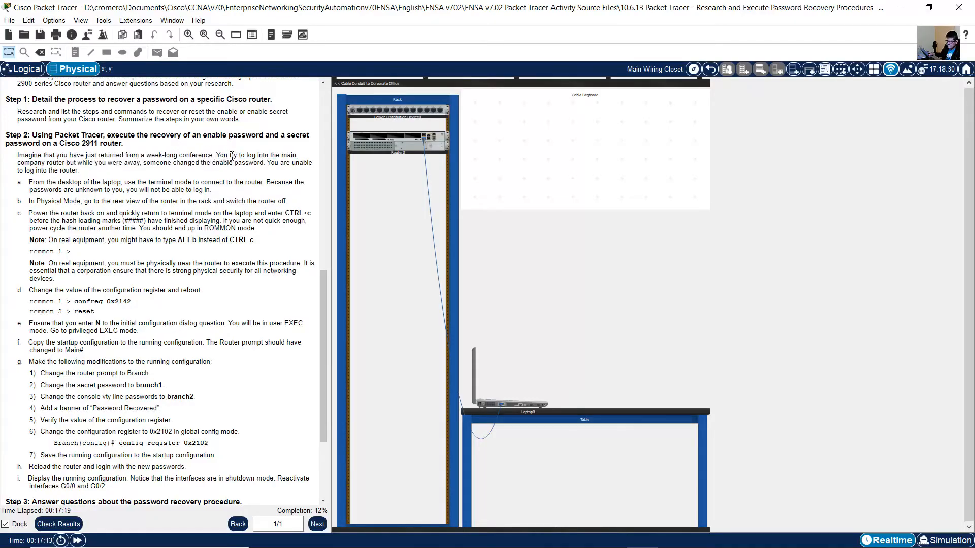
drag(213, 156, 99, 171)
scroll(127, 178, down, 2)
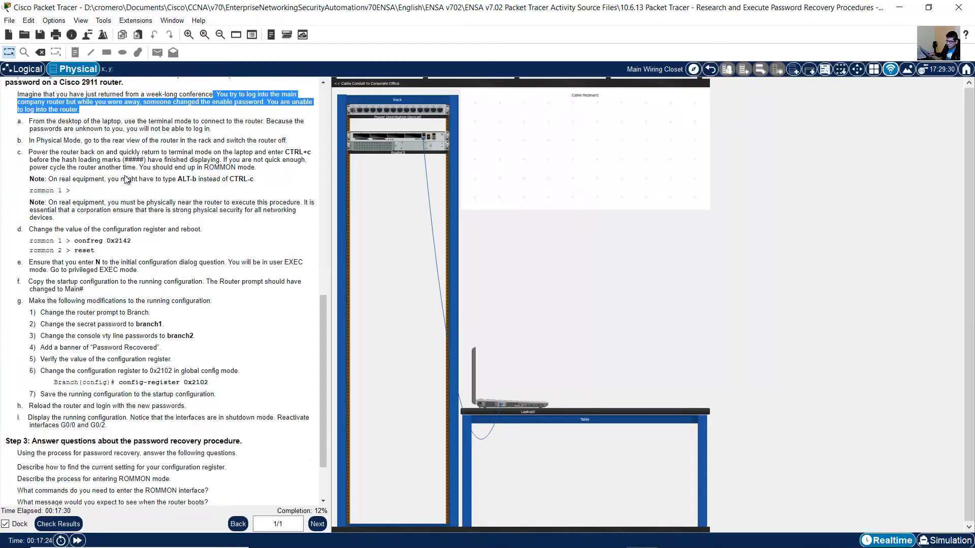
click(32, 124)
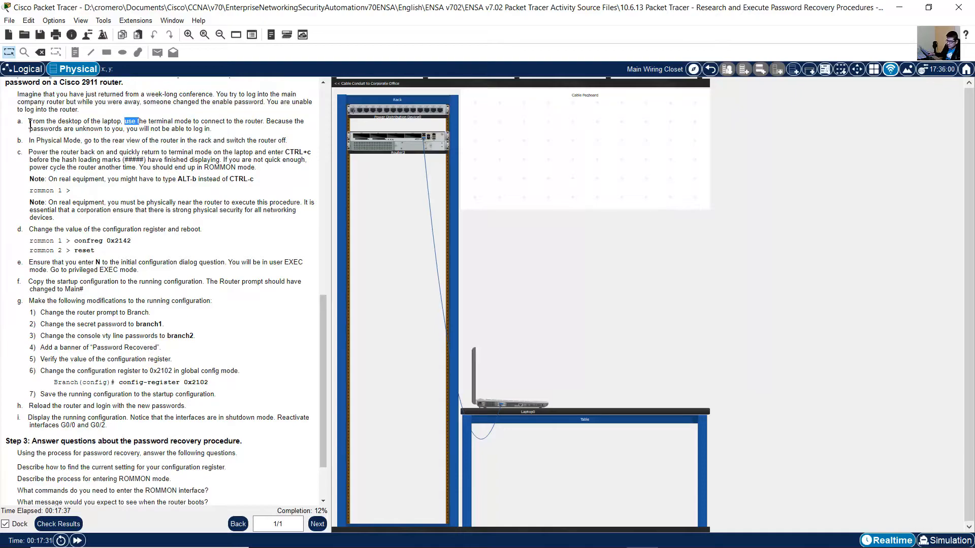
drag(32, 123, 307, 123)
mouse_move(198, 131)
mouse_down()
mouse_move(77, 134)
mouse_move(214, 133)
mouse_up()
click(217, 133)
Inspect the cable connection between Router3 in the rack and Laptop0 on the table up close.
click(188, 34)
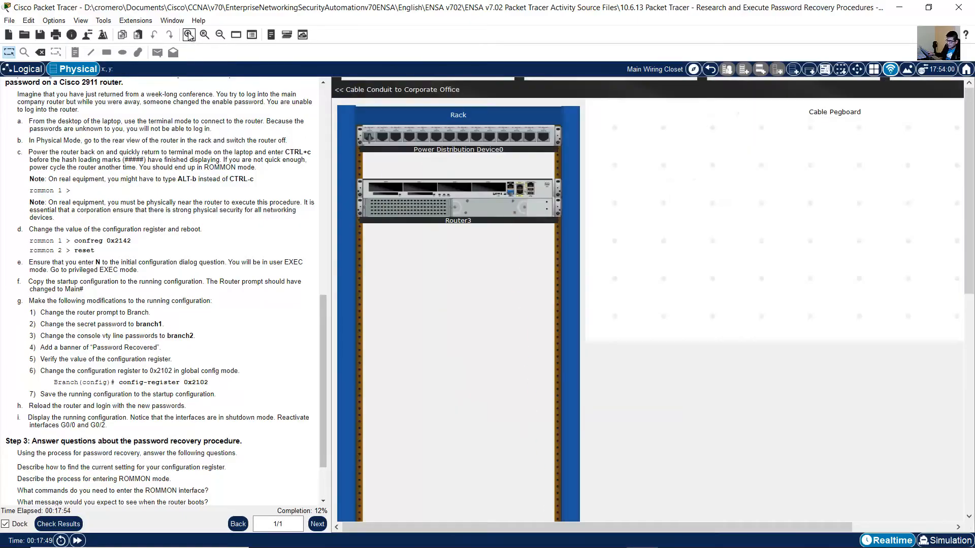
click(189, 34)
click(189, 34)
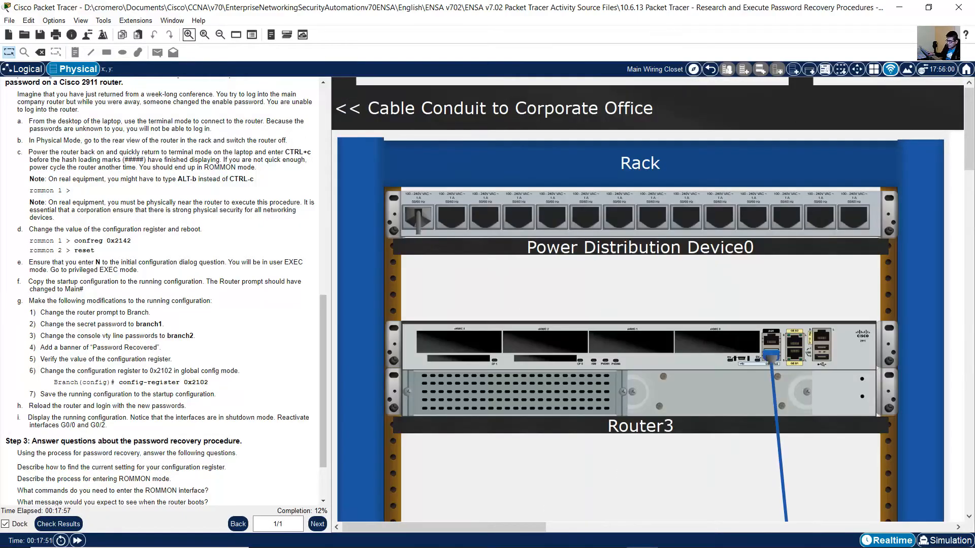
scroll(823, 449, down, 10)
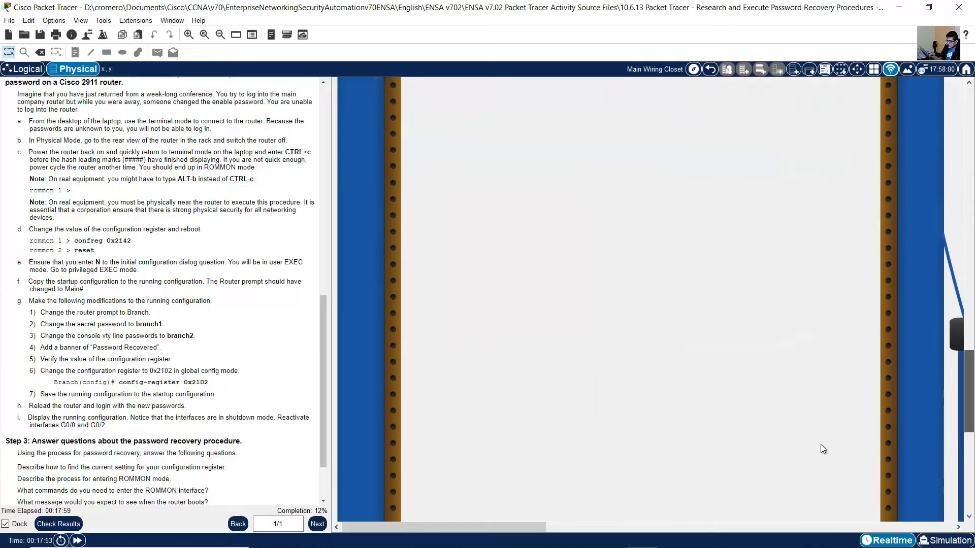
drag(489, 526, 651, 526)
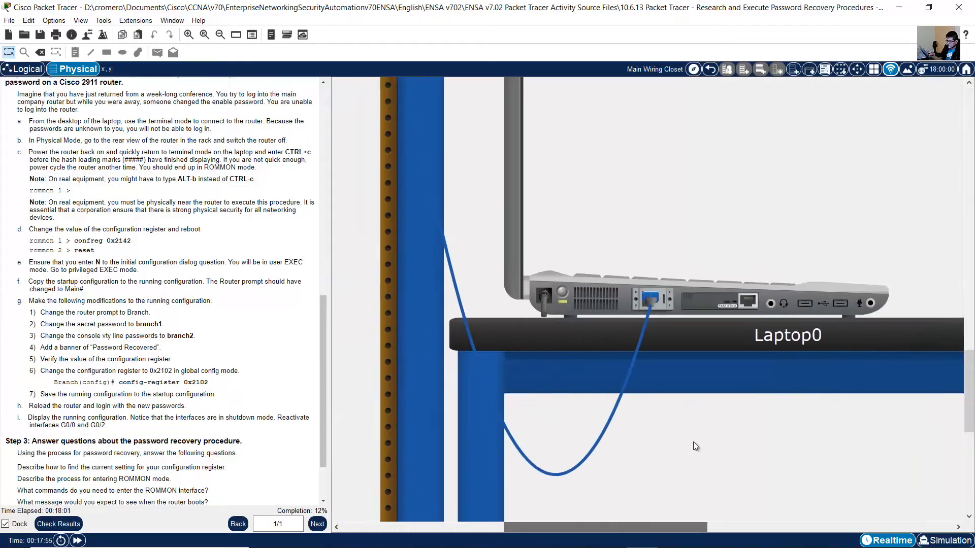
Check the endpoints and type of the cable at Laptop0 and trace it up to Router3 in the rack.
scroll(701, 376, up, 2)
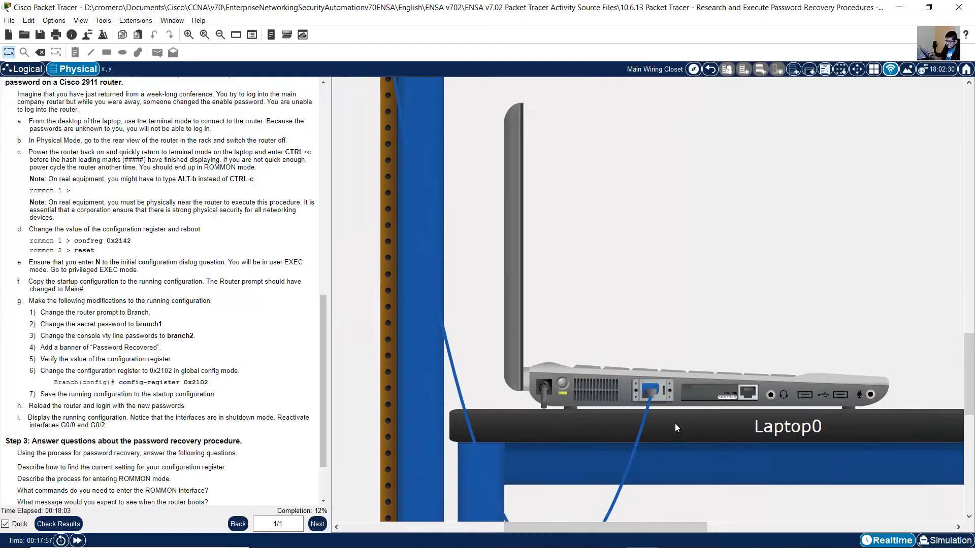
scroll(647, 420, down, 2)
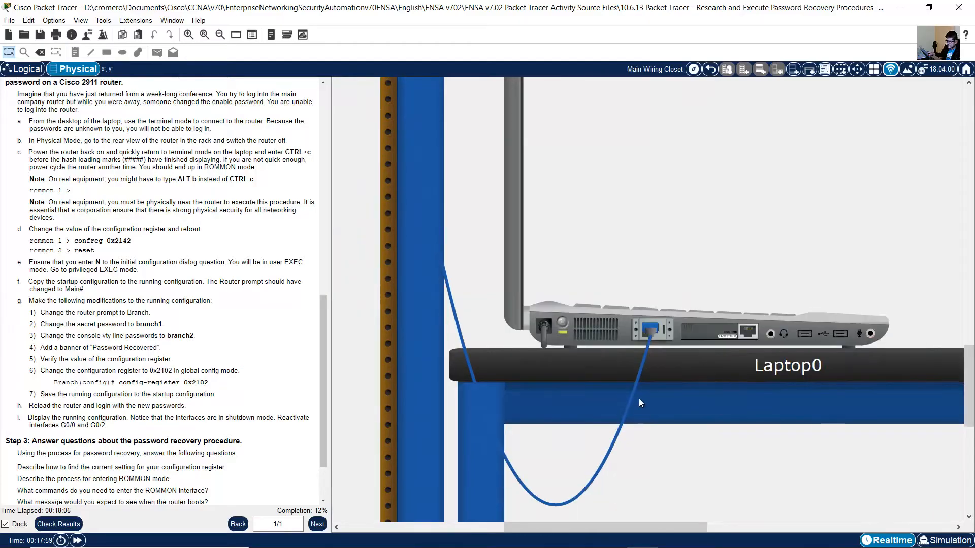
mouse_move(638, 387)
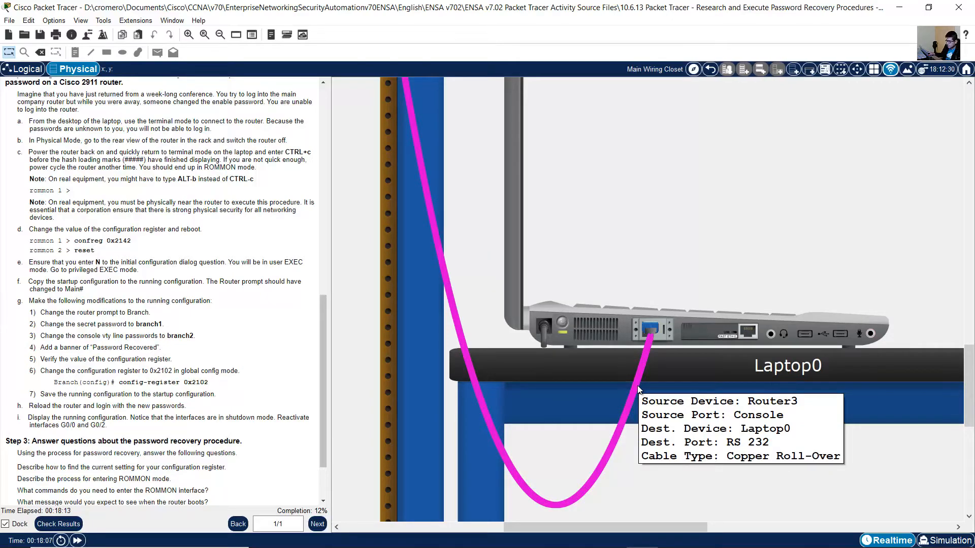
drag(971, 395, 970, 178)
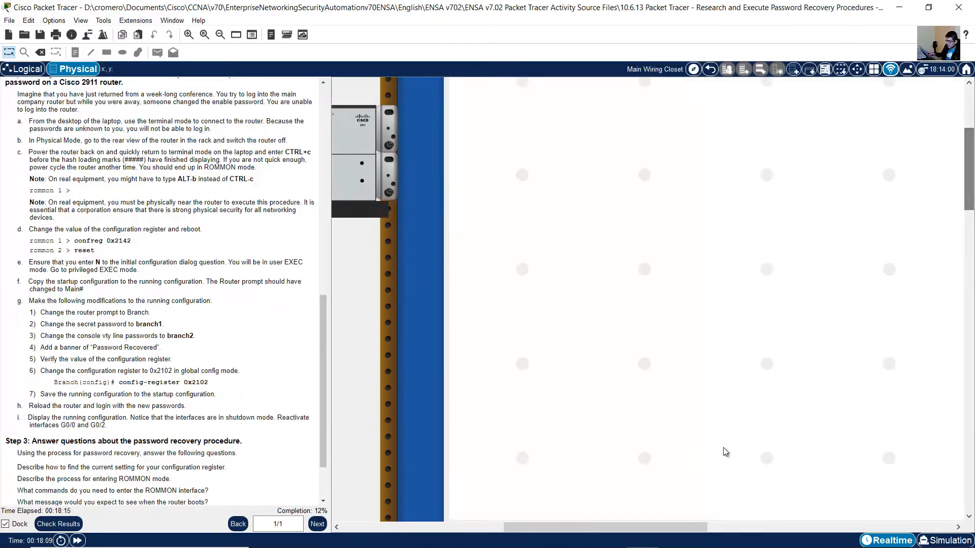
drag(670, 527, 556, 527)
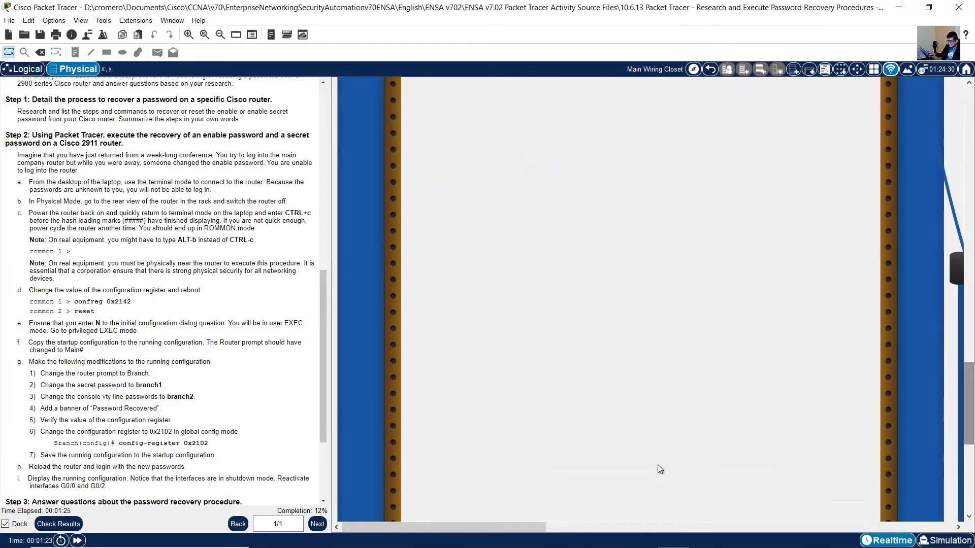
drag(526, 531, 680, 530)
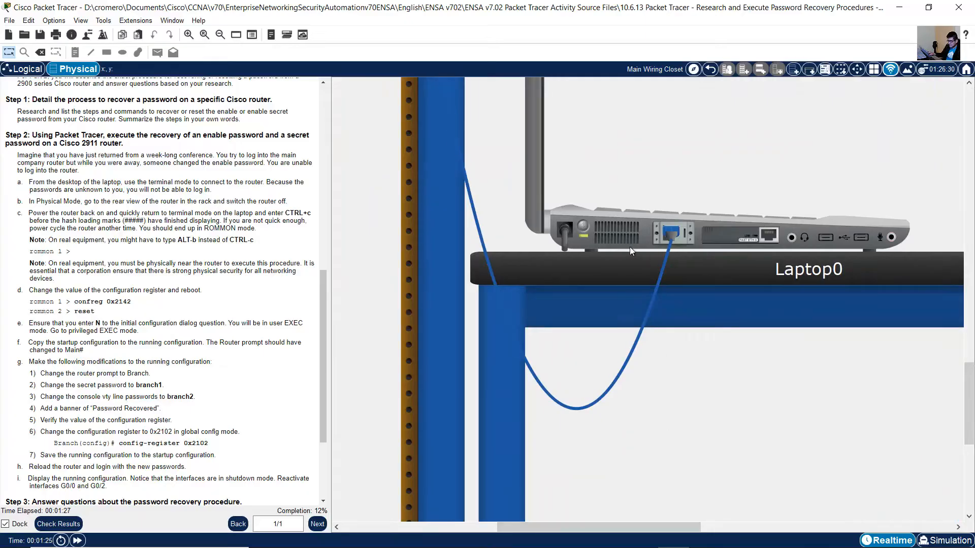
scroll(679, 361, up, 5)
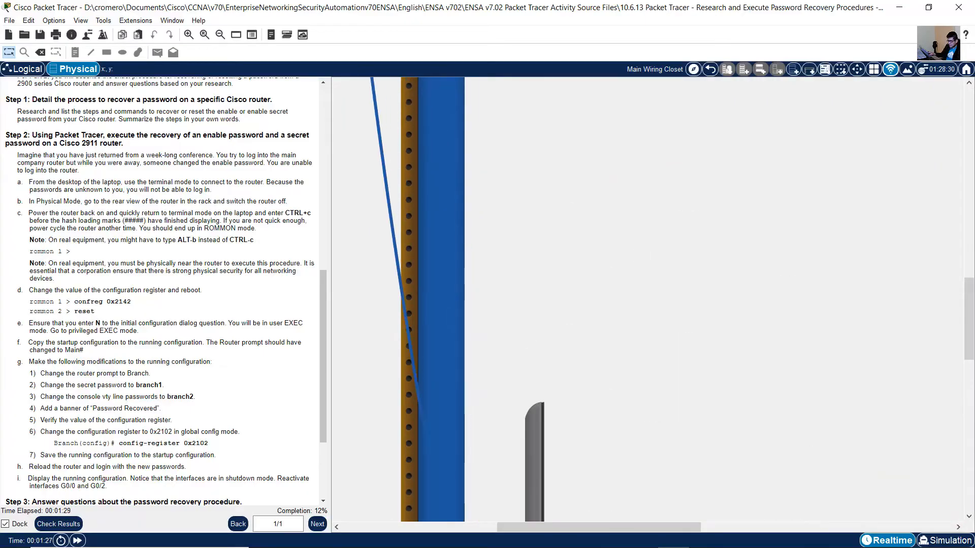
scroll(789, 331, up, 6)
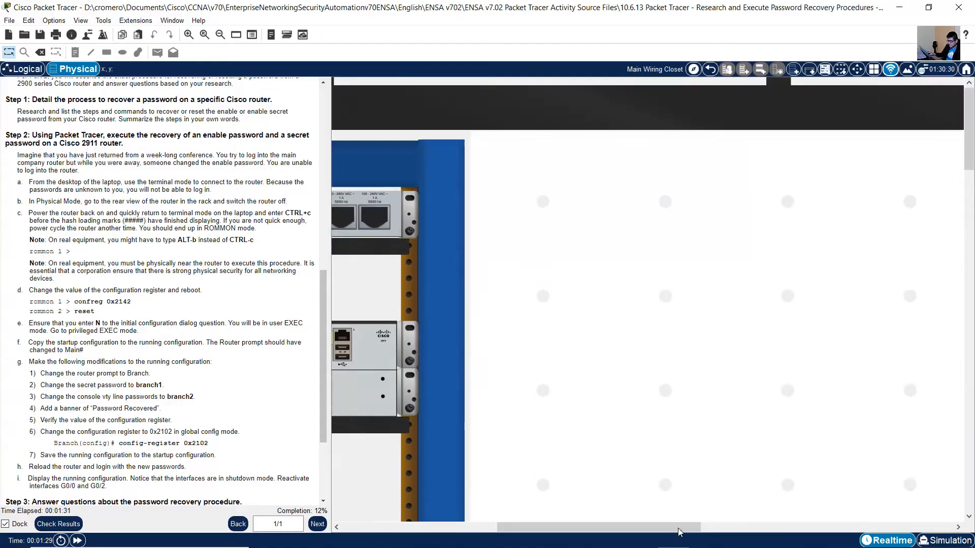
drag(582, 519, 440, 502)
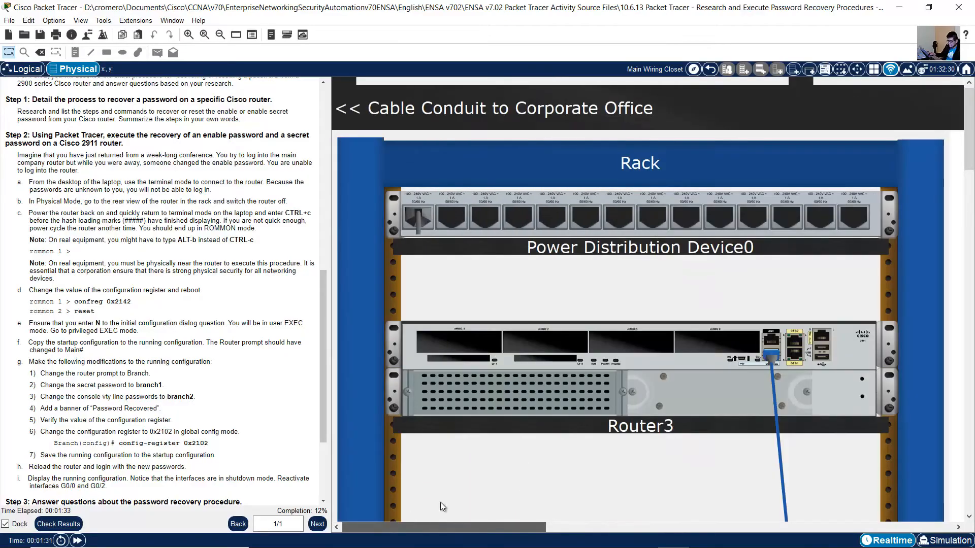
Open a terminal session on Laptop0 with 9600 bits per second, 8 data bits, no parity, 1 stop bit and no flow control.
scroll(721, 324, down, 2)
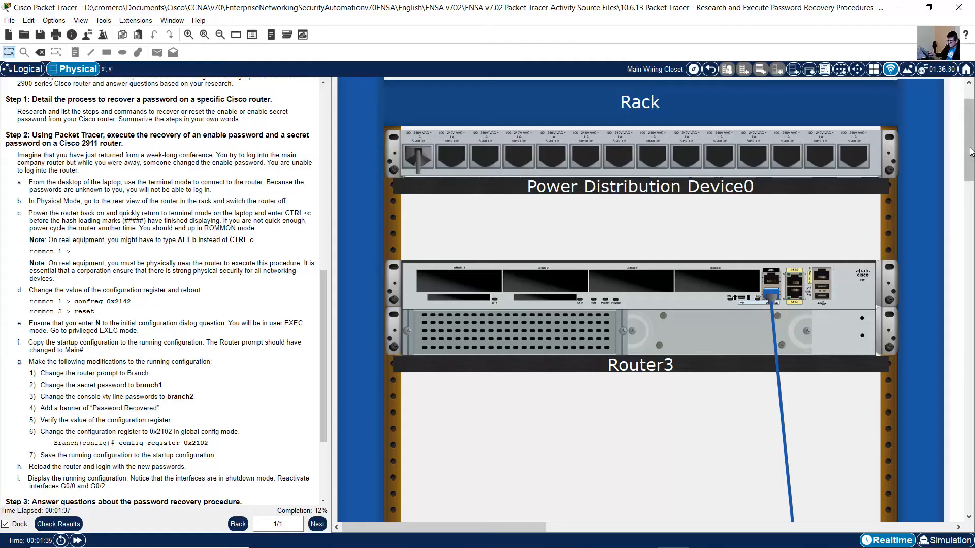
drag(969, 140, 966, 488)
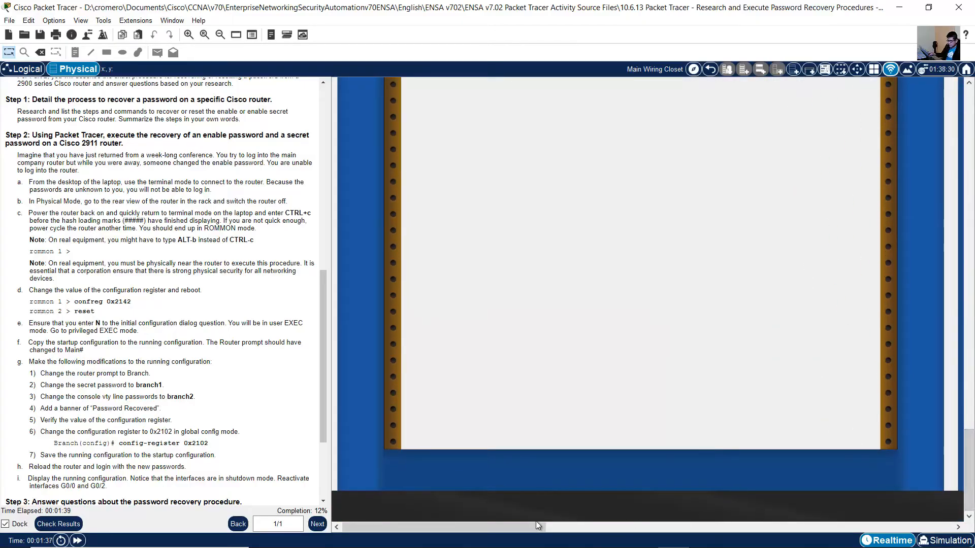
drag(555, 527, 683, 502)
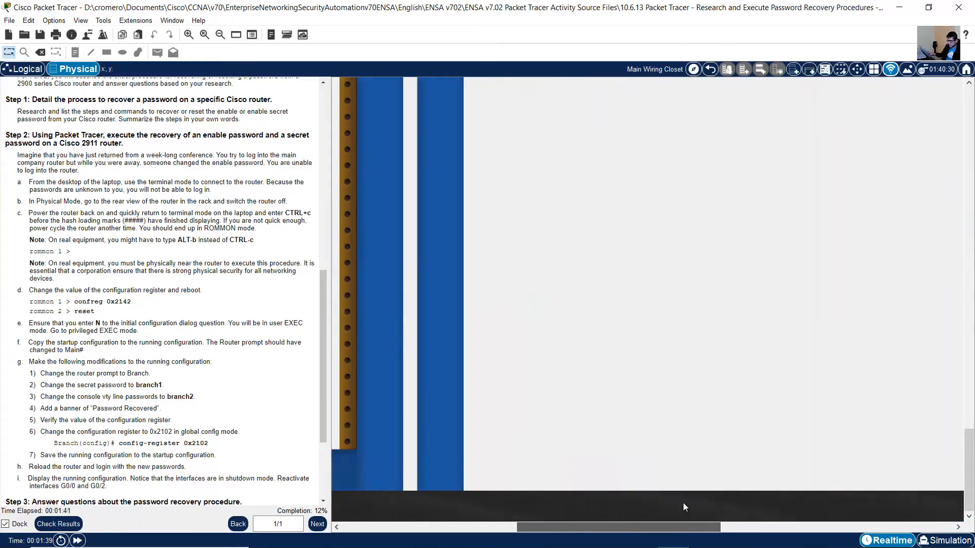
scroll(736, 343, up, 5)
click(647, 293)
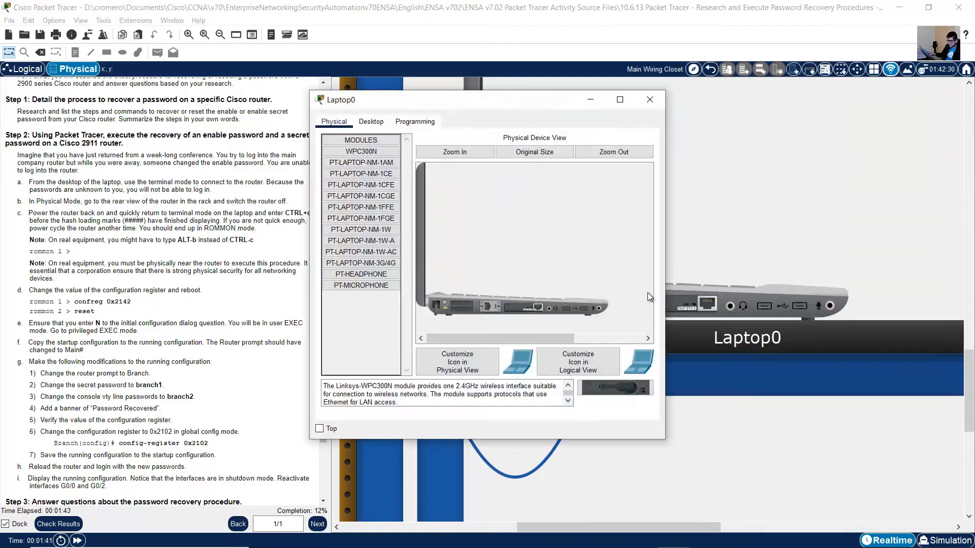
click(372, 121)
click(466, 162)
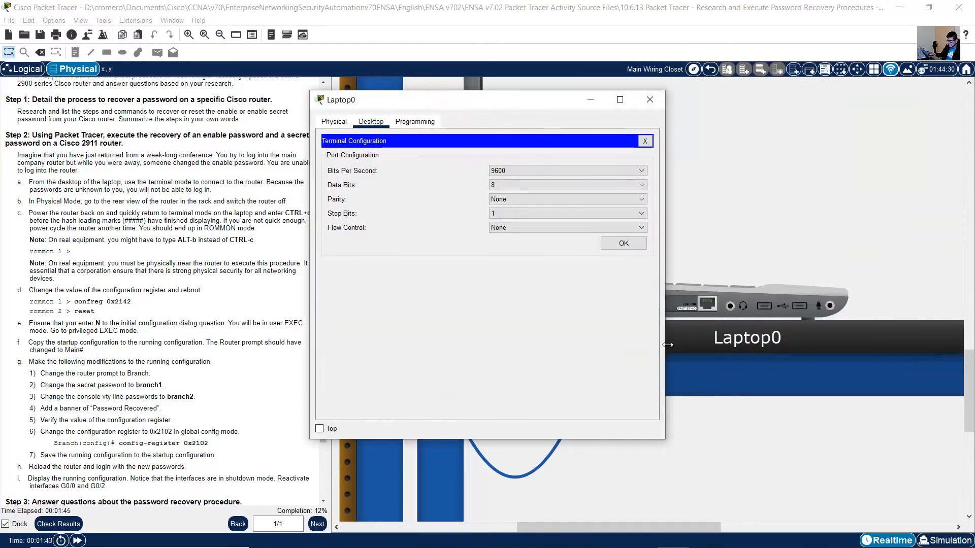
click(634, 248)
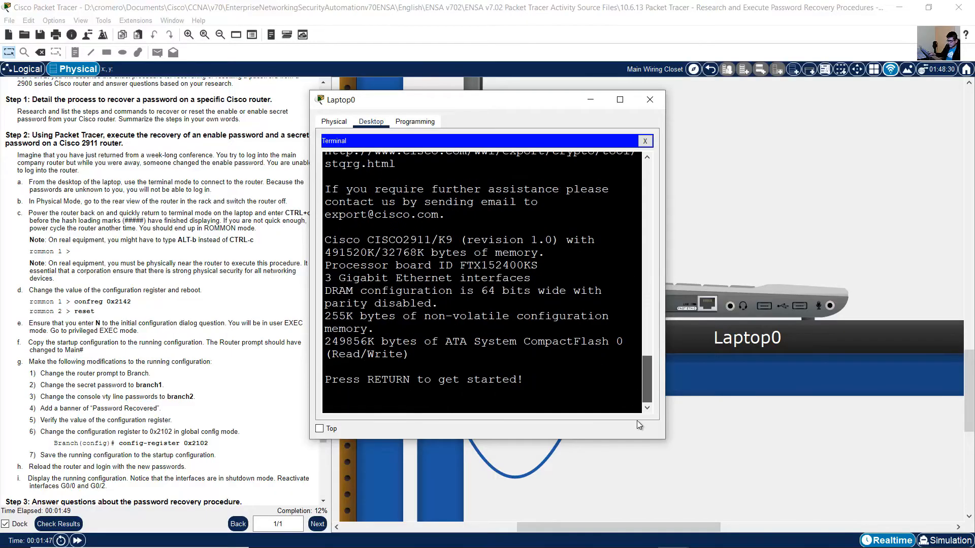
Try to log in to the router from the terminal with blank passwords, and close the Laptop0 window.
key(Return)
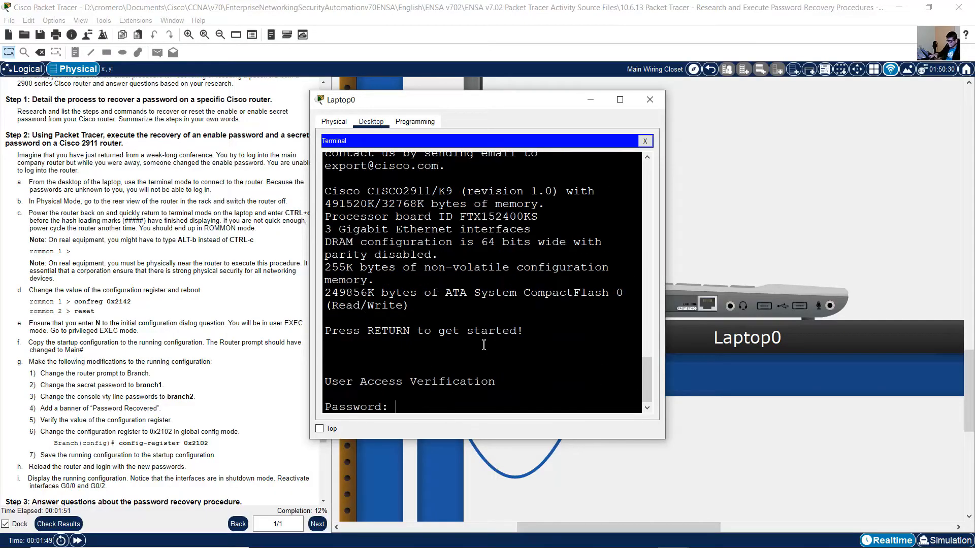
drag(392, 407, 325, 406)
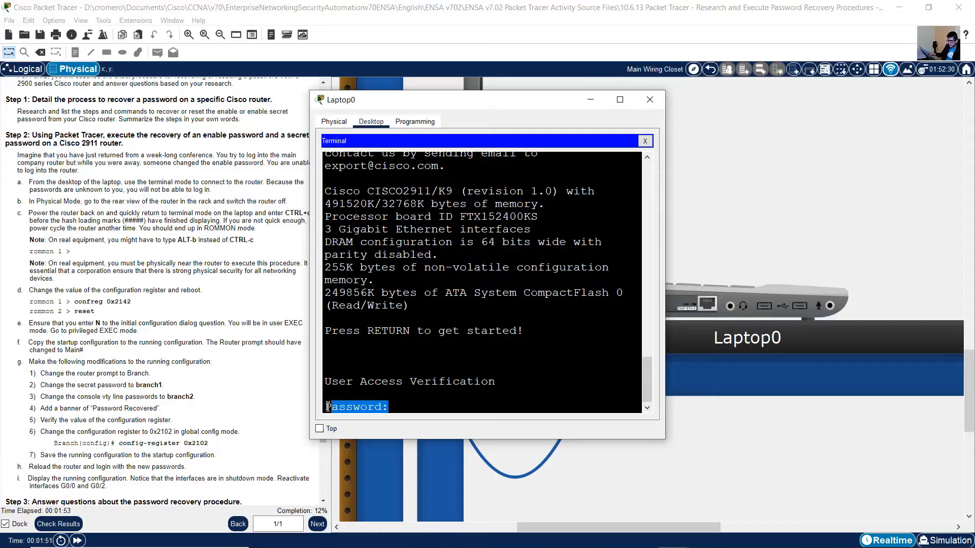
click(398, 405)
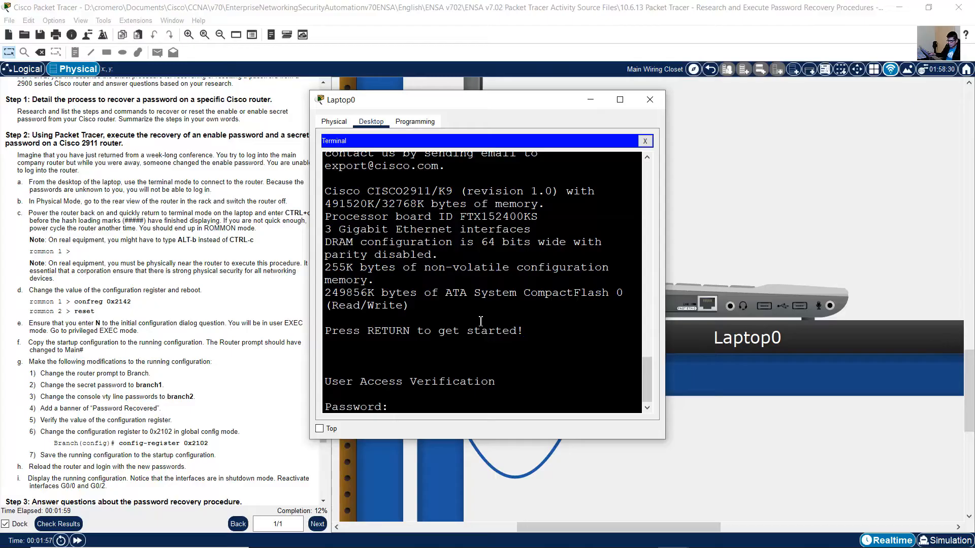
key(Return)
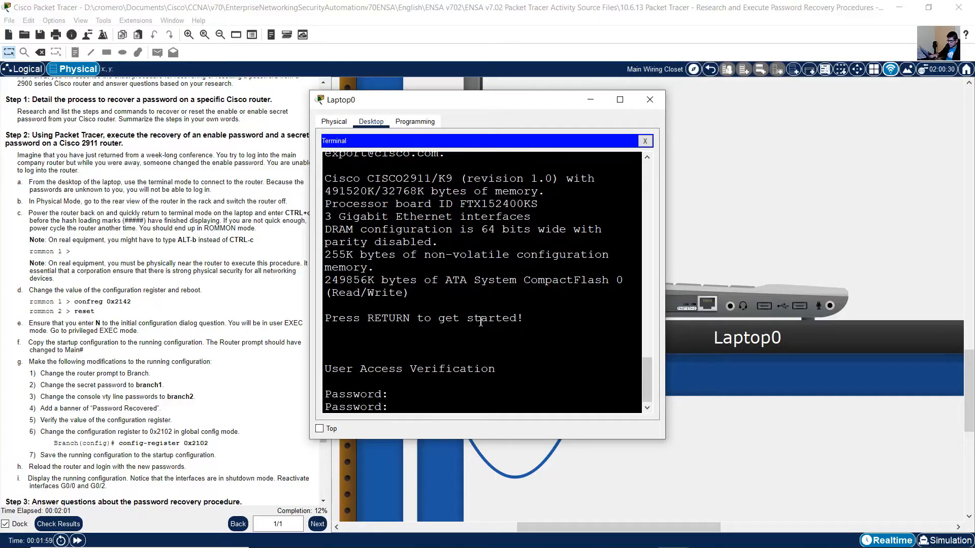
key(Return)
key(Return)
key(Return)
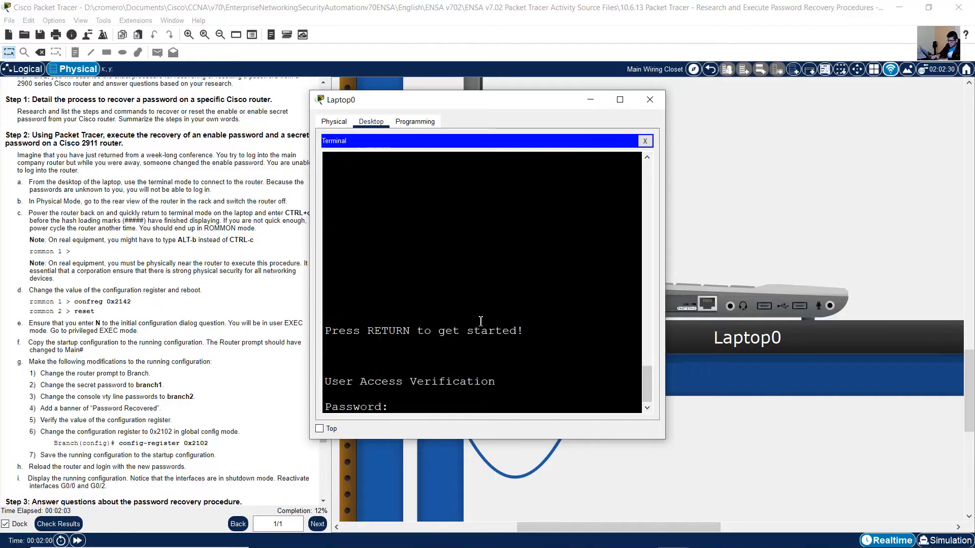
key(Return)
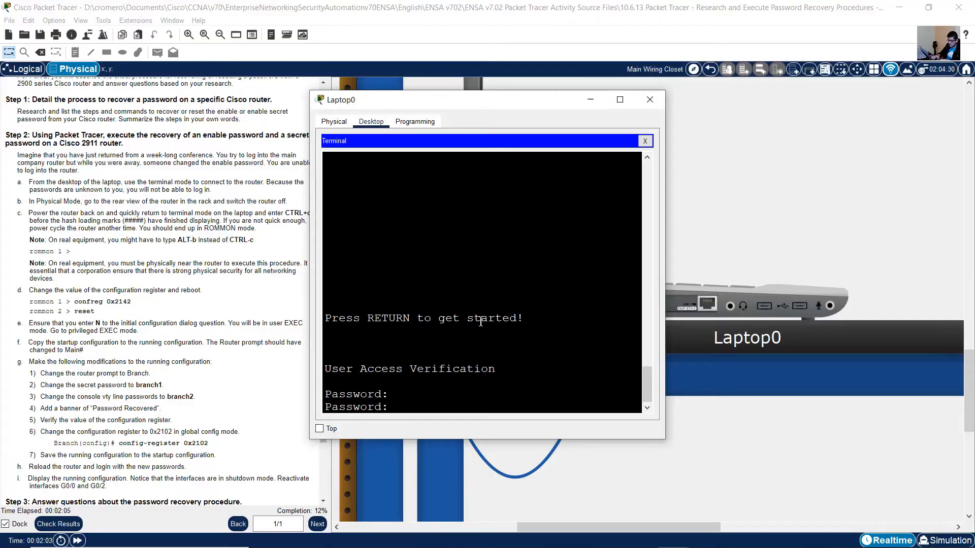
key(Return)
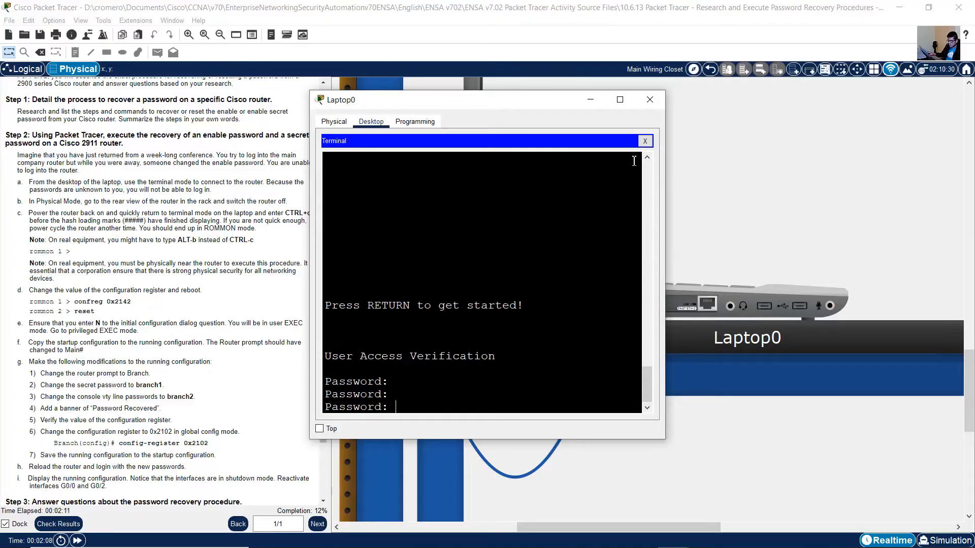
click(650, 100)
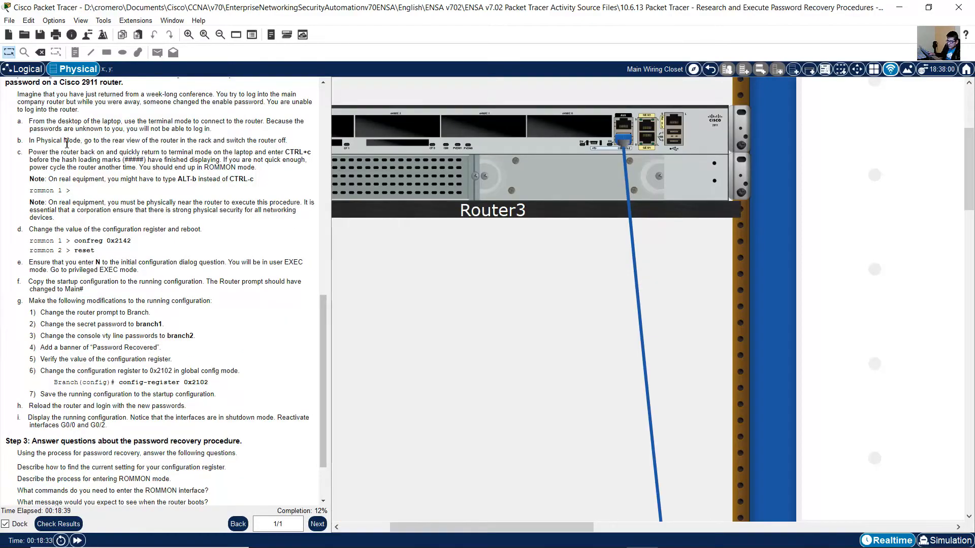
Following instruction b, display the rear view of Router3 in the rack and switch its power off.
drag(85, 144, 289, 142)
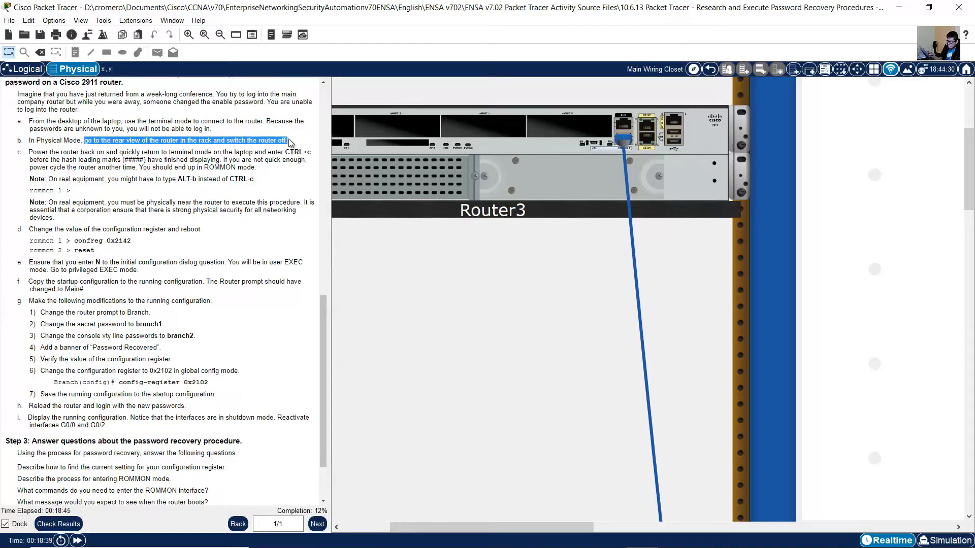
scroll(660, 191, up, 1)
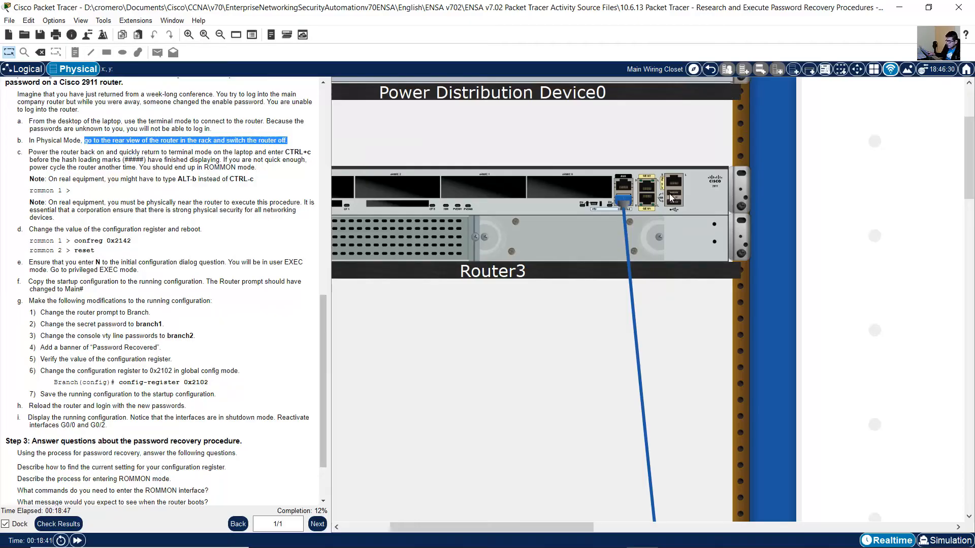
right_click(534, 230)
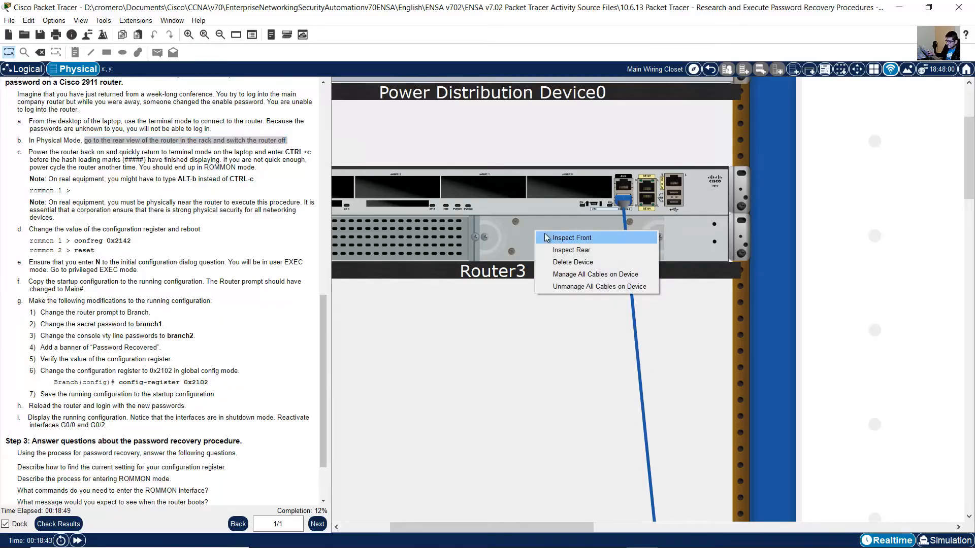
click(572, 250)
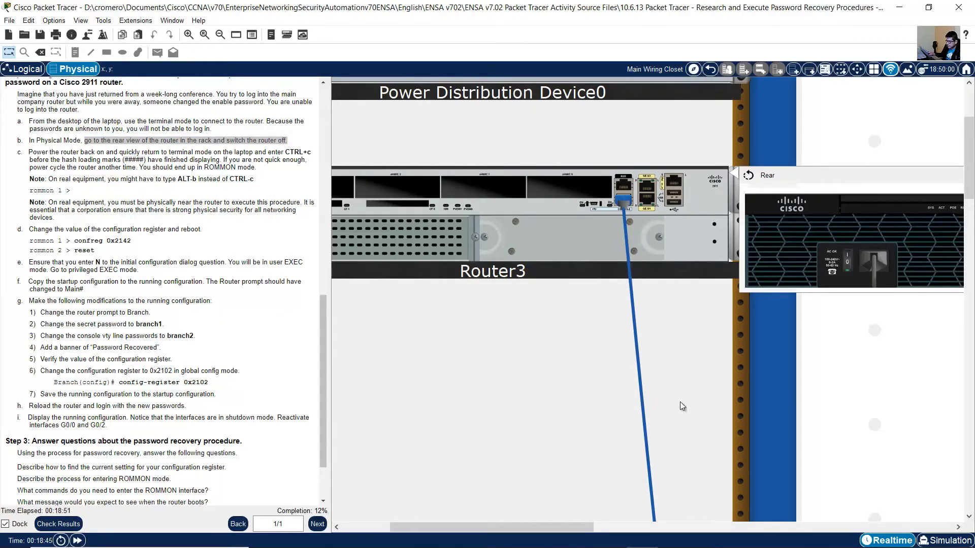
drag(571, 534, 642, 504)
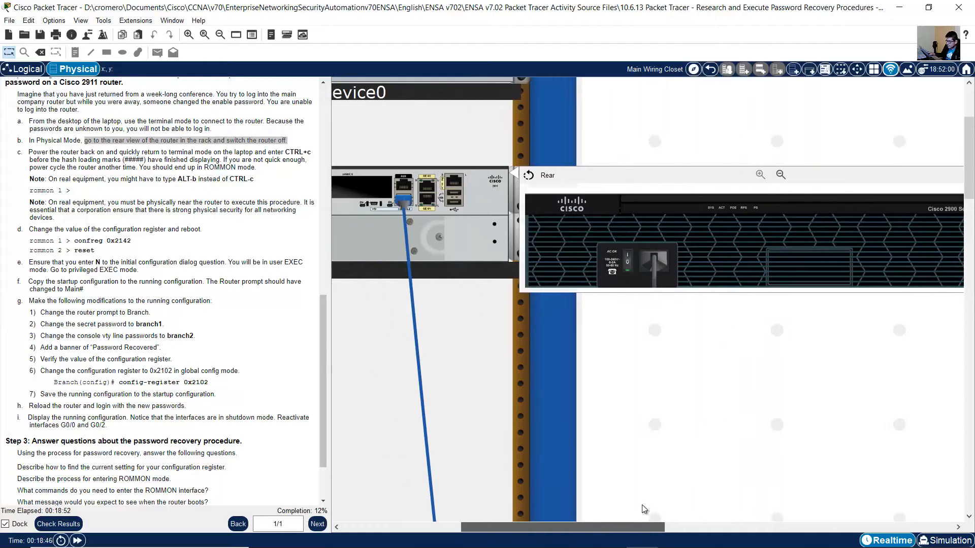
click(627, 265)
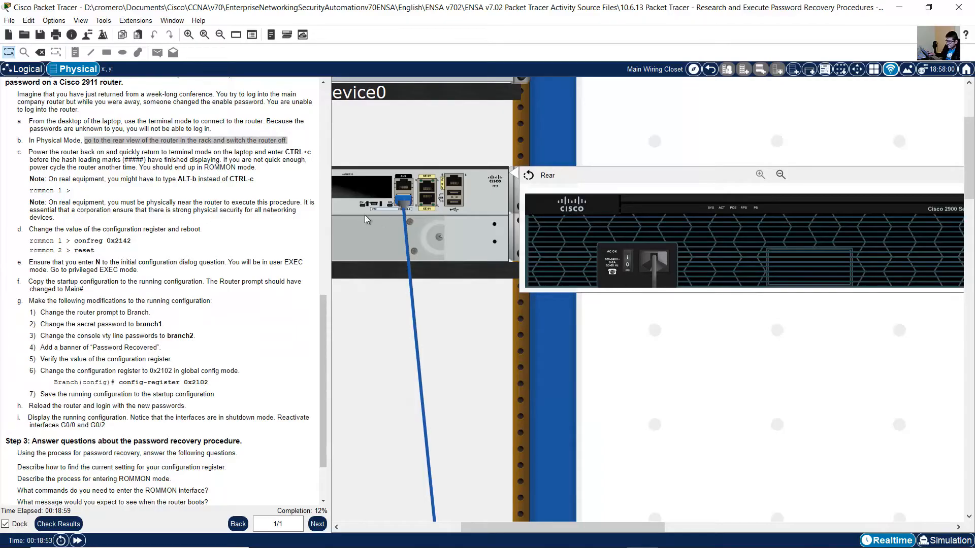
Read instruction c on entering ROMMON mode and switch Router3 back on from its rear view.
drag(29, 152, 104, 162)
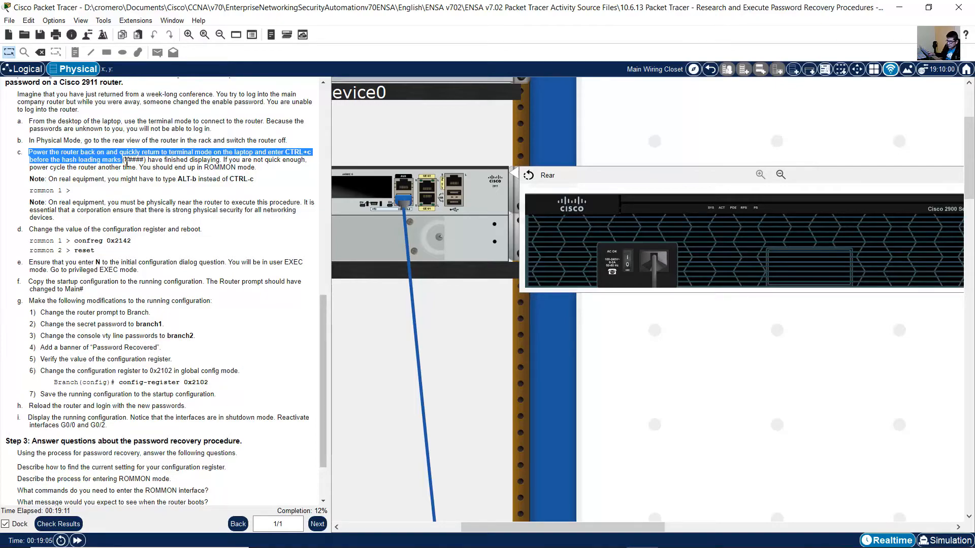
drag(127, 162, 305, 162)
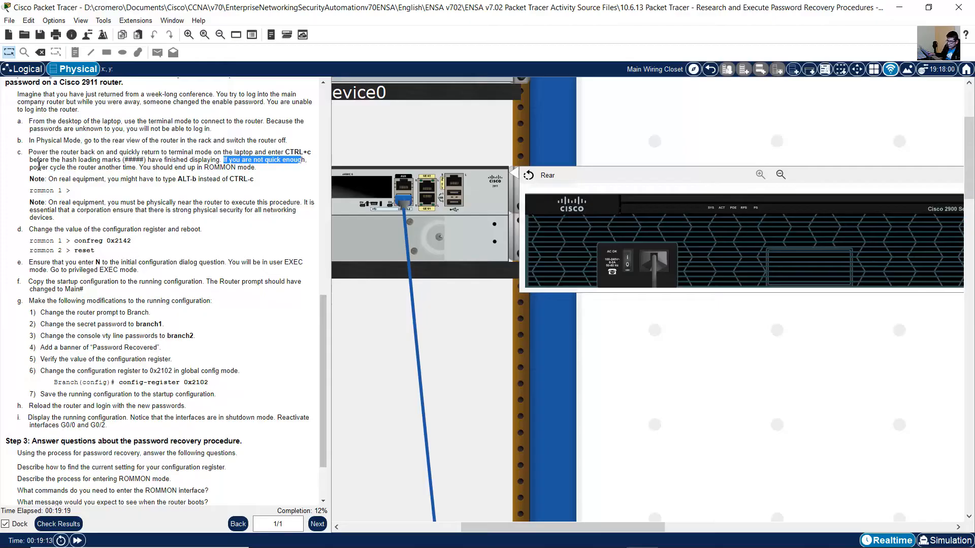
drag(30, 168, 265, 170)
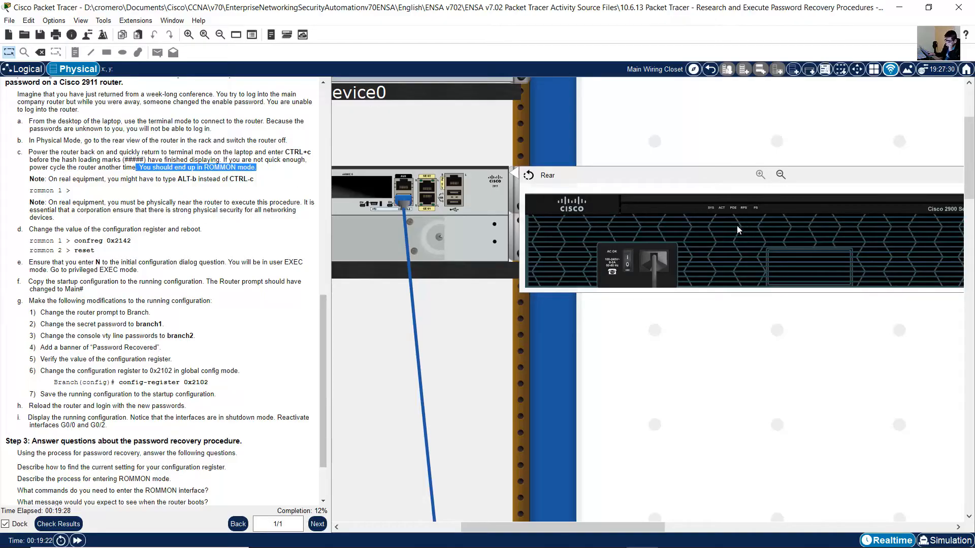
click(629, 264)
Open the terminal on Laptop0 with the default port settings and interrupt the router's boot to enter ROMMON mode.
drag(968, 183, 963, 409)
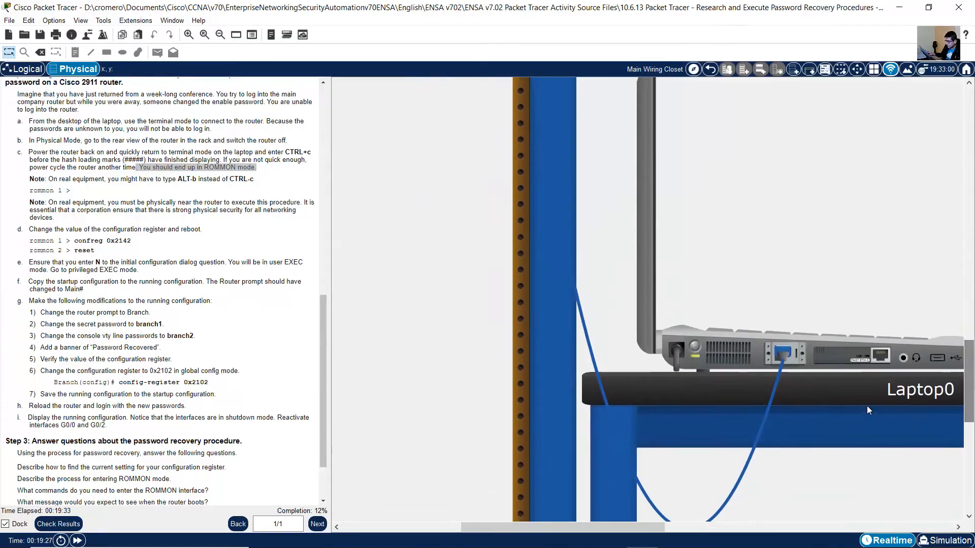
click(754, 352)
click(372, 126)
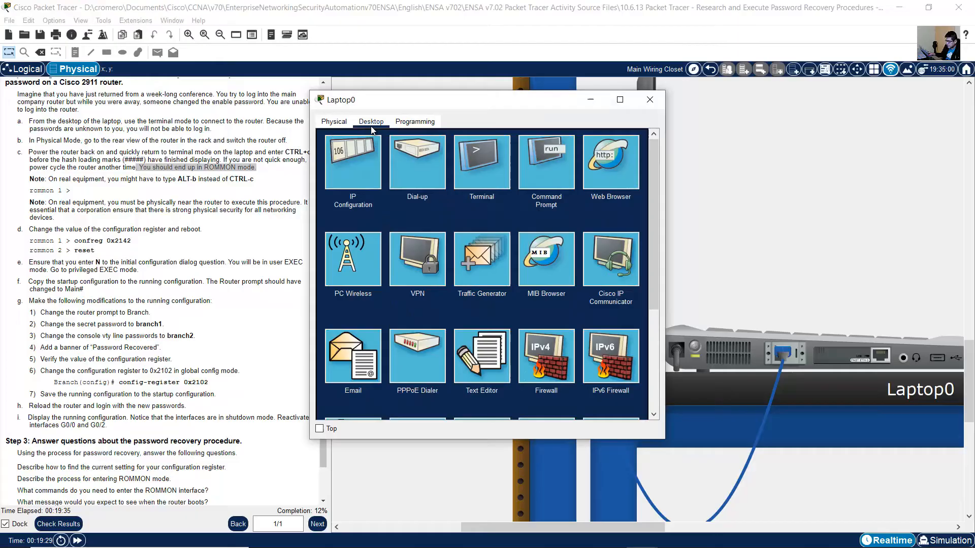
click(480, 182)
click(622, 243)
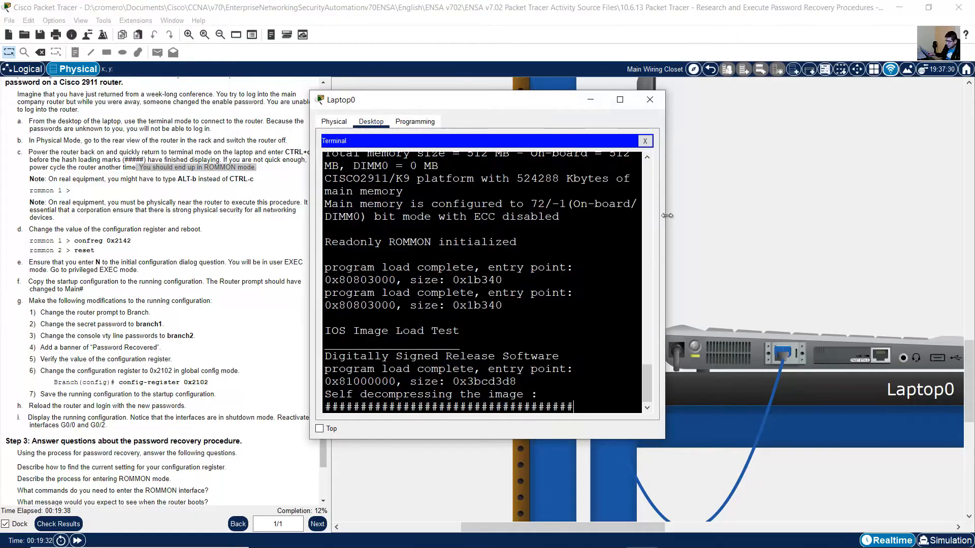
key(ctrl+c)
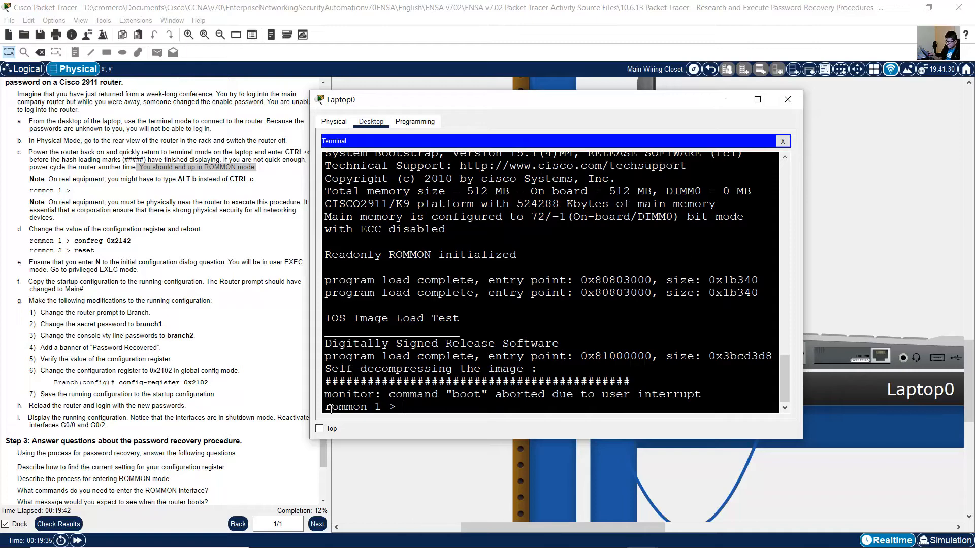
Check the ROMMON prompt in the terminal and enlarge the Laptop0 window.
drag(336, 410, 377, 407)
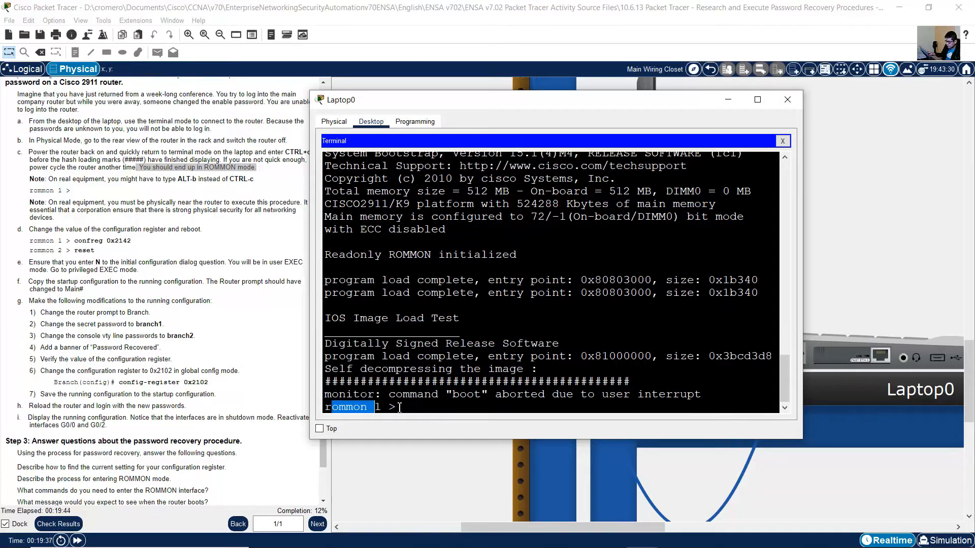
click(329, 409)
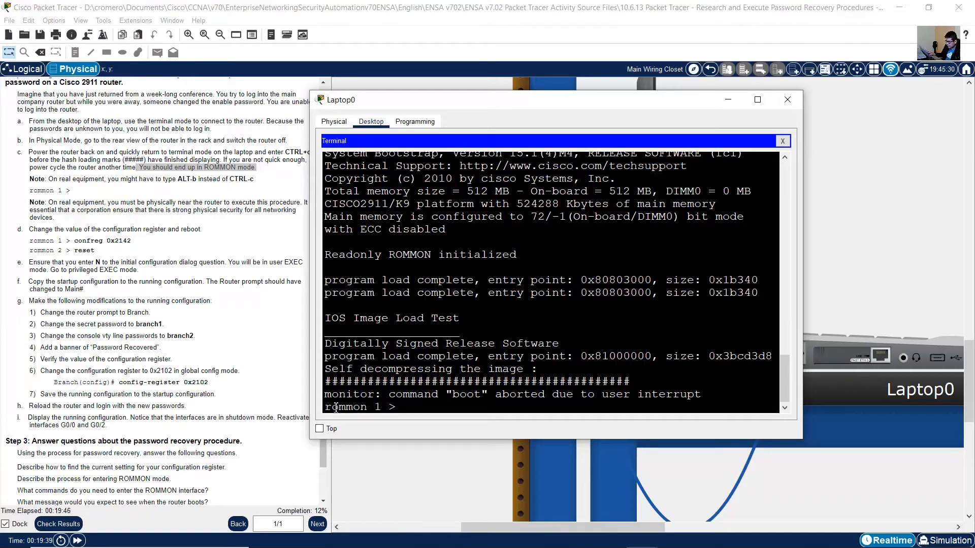
drag(325, 409, 364, 409)
click(560, 376)
drag(801, 439, 923, 501)
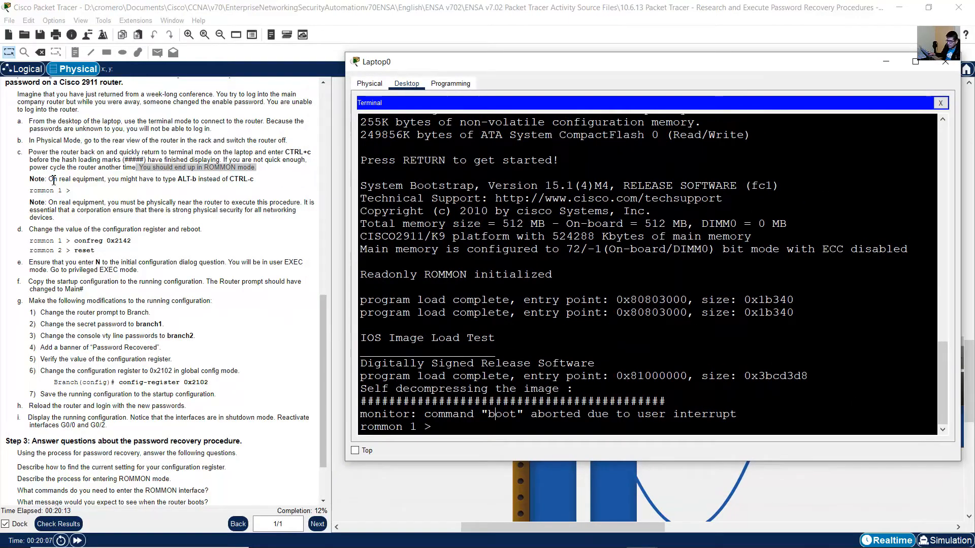
Read the two notes under instruction c about the break key and physical access on real equipment.
click(97, 183)
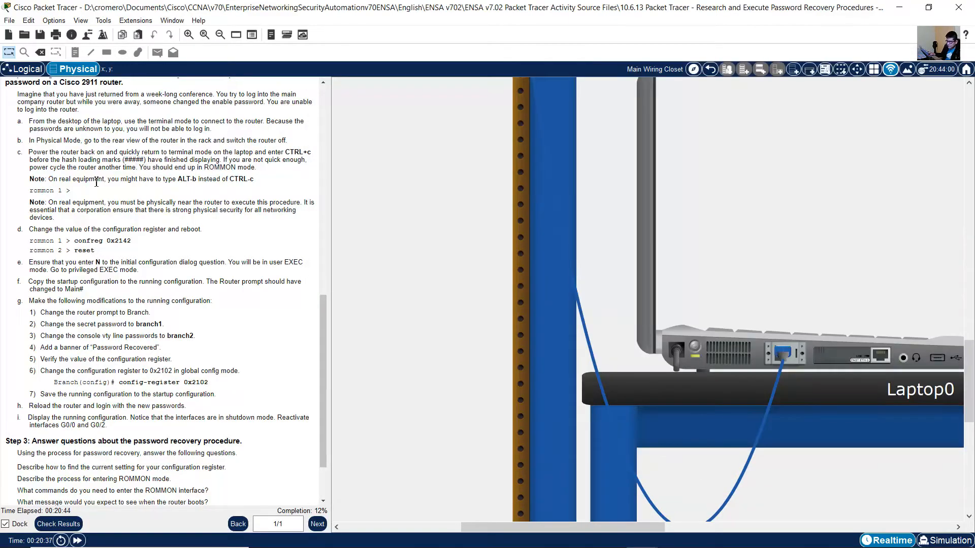
drag(49, 178, 245, 193)
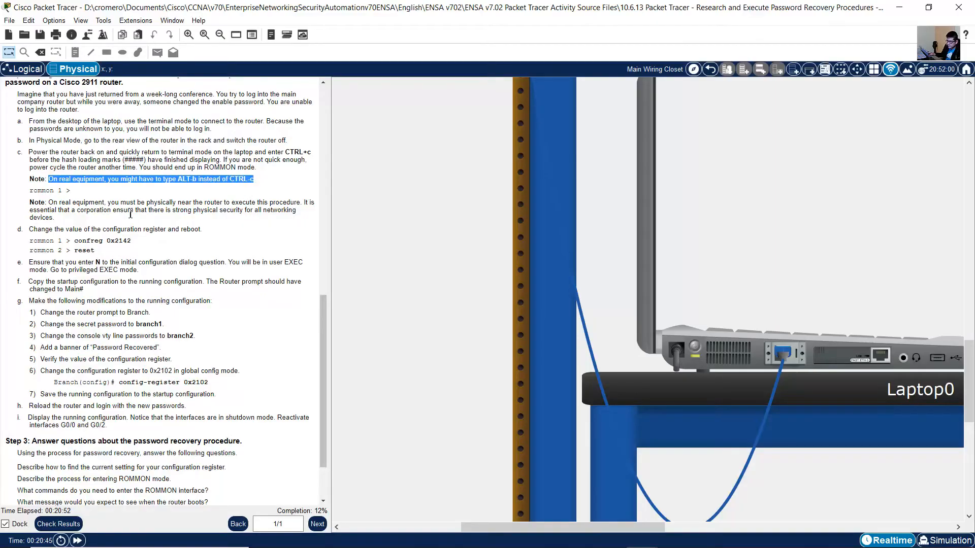
drag(49, 205, 142, 223)
scroll(141, 224, down, 2)
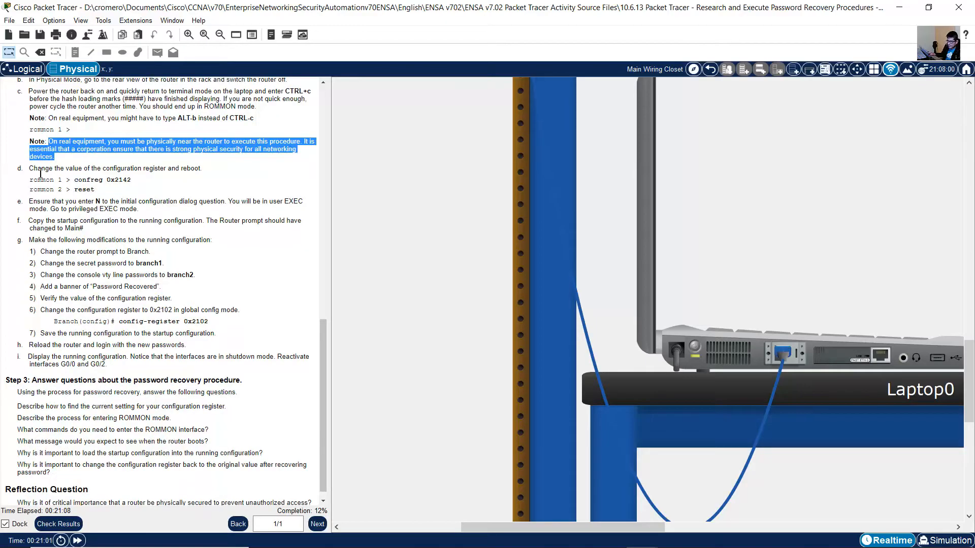
Following instruction d, set the configuration register to 0x2142 with confreg in Laptop0's ROMMON terminal and reset the router.
drag(37, 169, 203, 169)
click(763, 349)
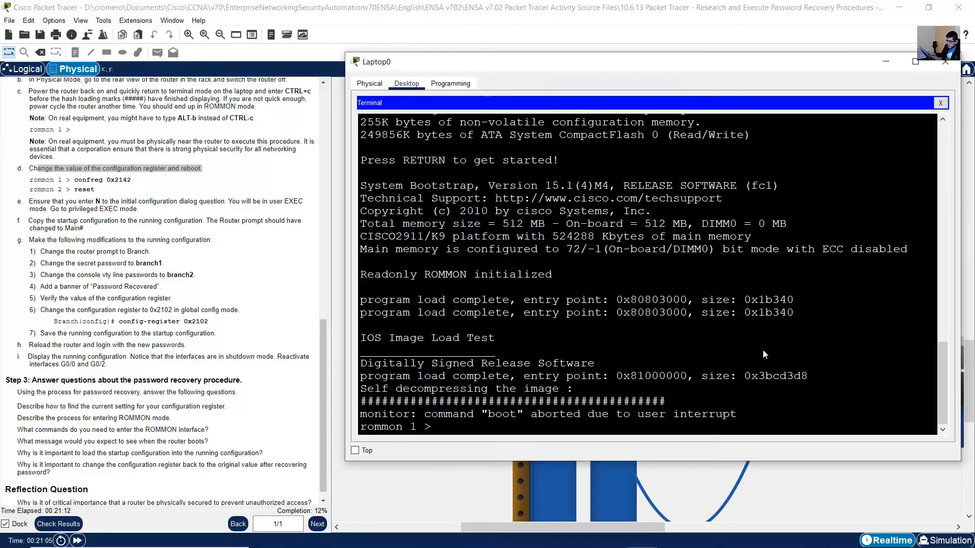
text(c)
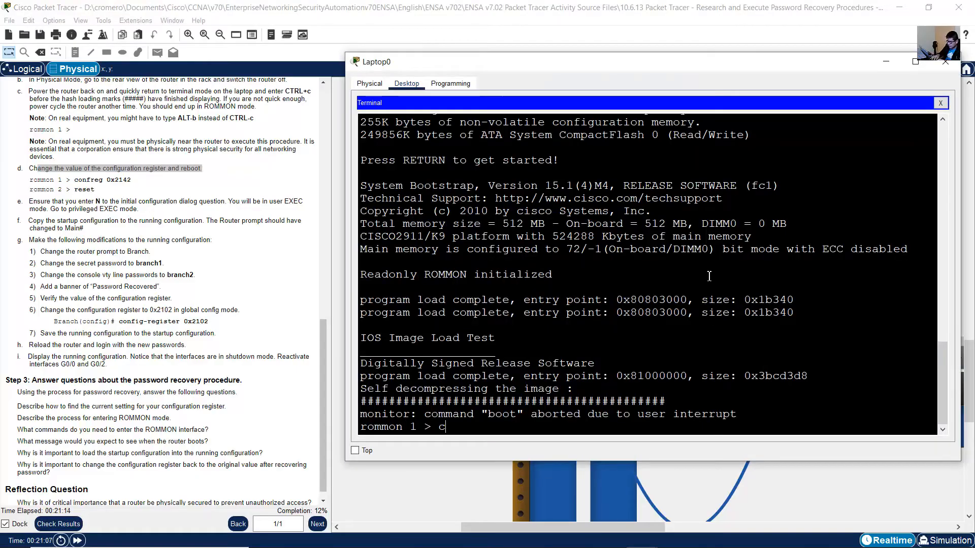
text(onfreg)
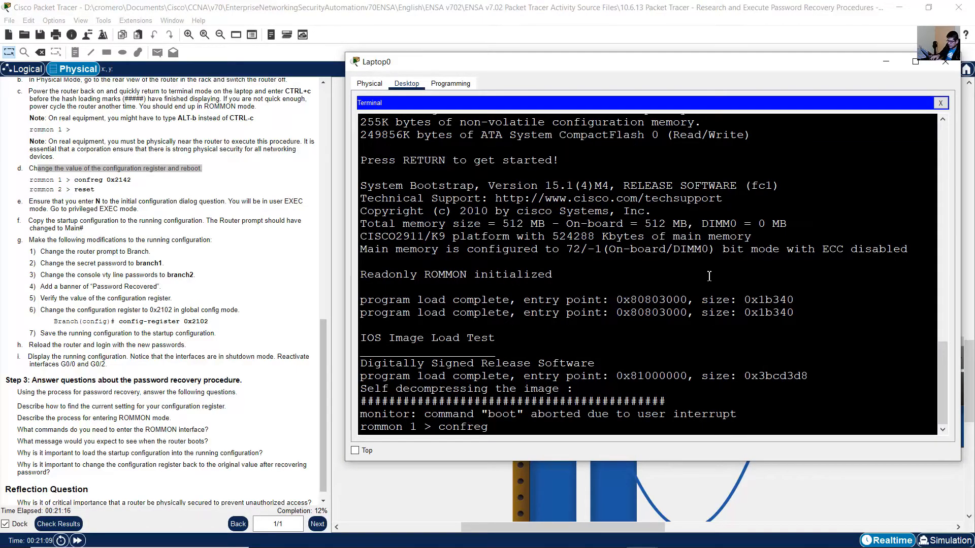
text( 0)
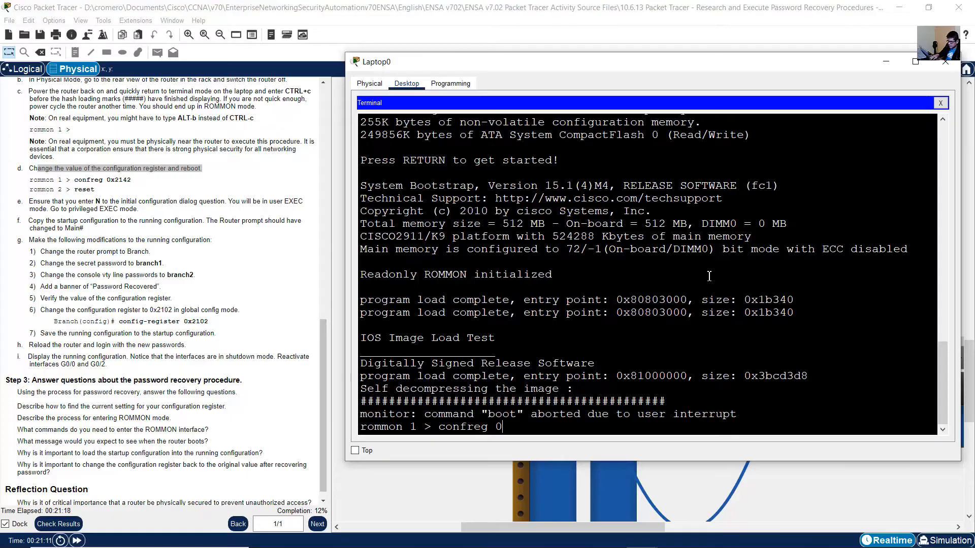
text(x2)
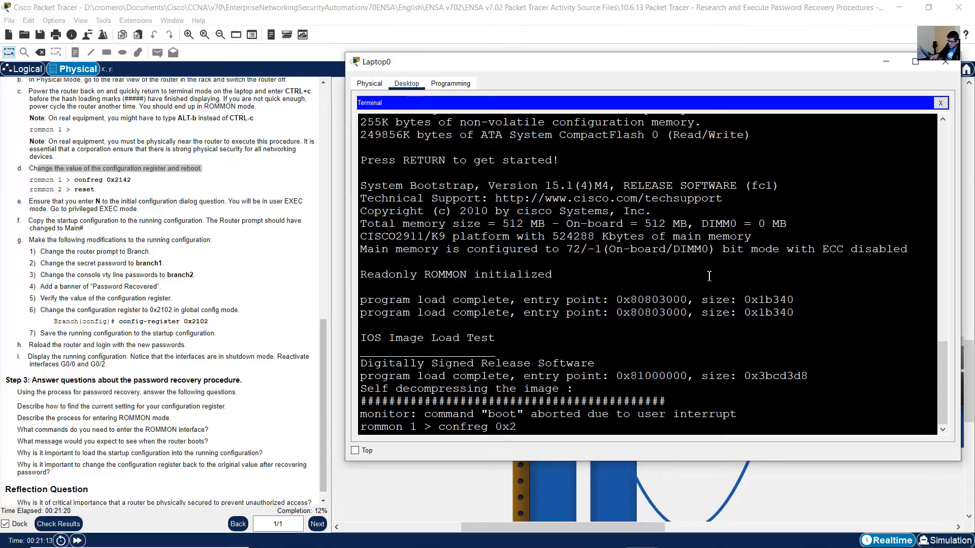
text(142)
key(Return)
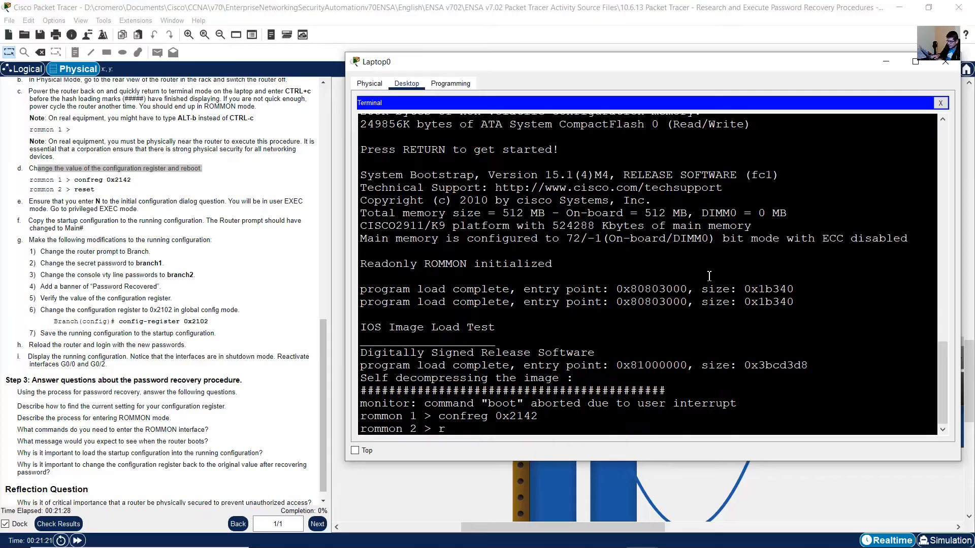
text(reset)
key(Return)
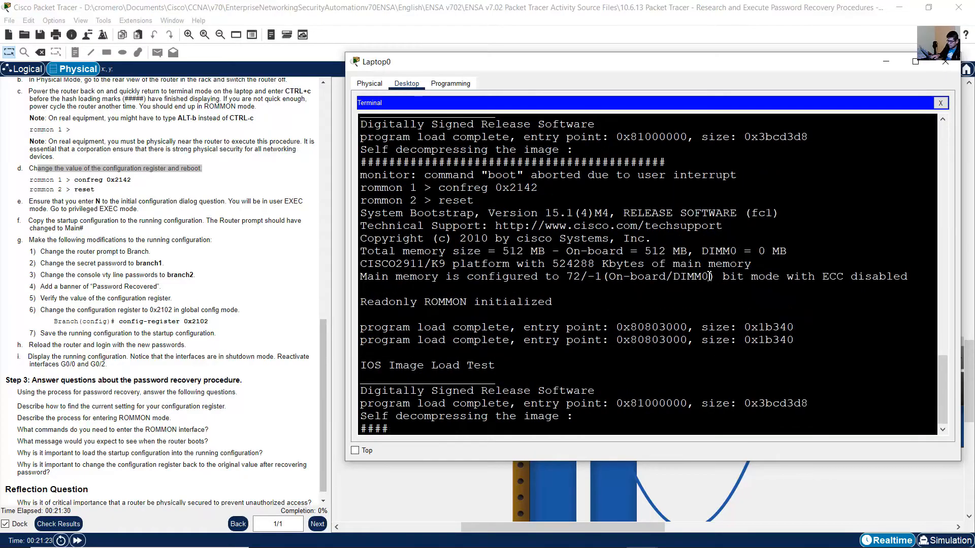
Following instruction e, answer no to the initial configuration dialog in Laptop0's terminal and start the router's user EXEC session.
click(69, 207)
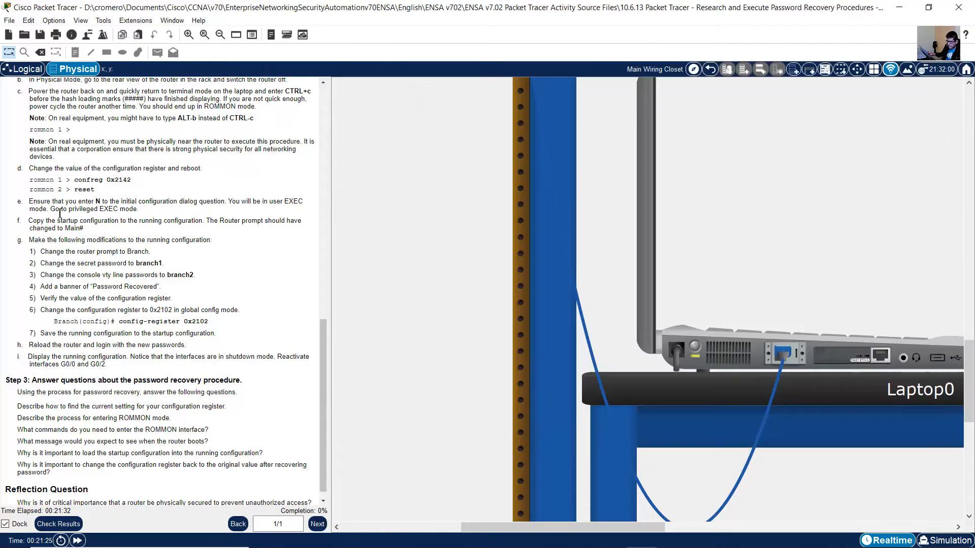
click(750, 349)
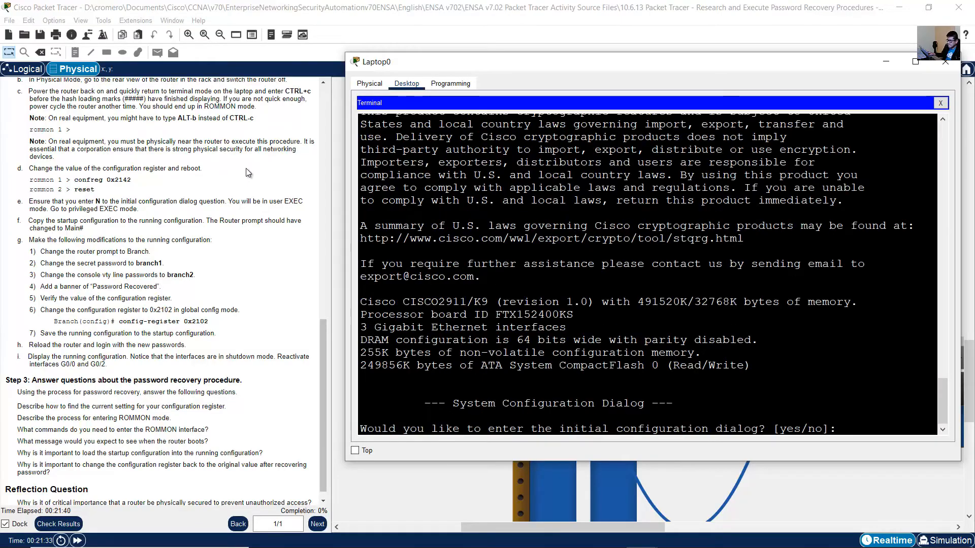
drag(29, 201, 154, 212)
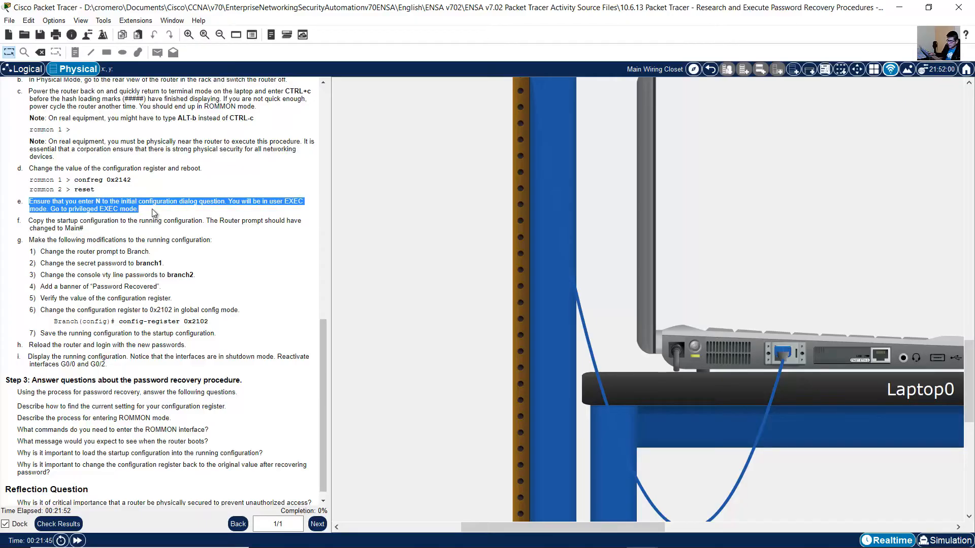
click(741, 348)
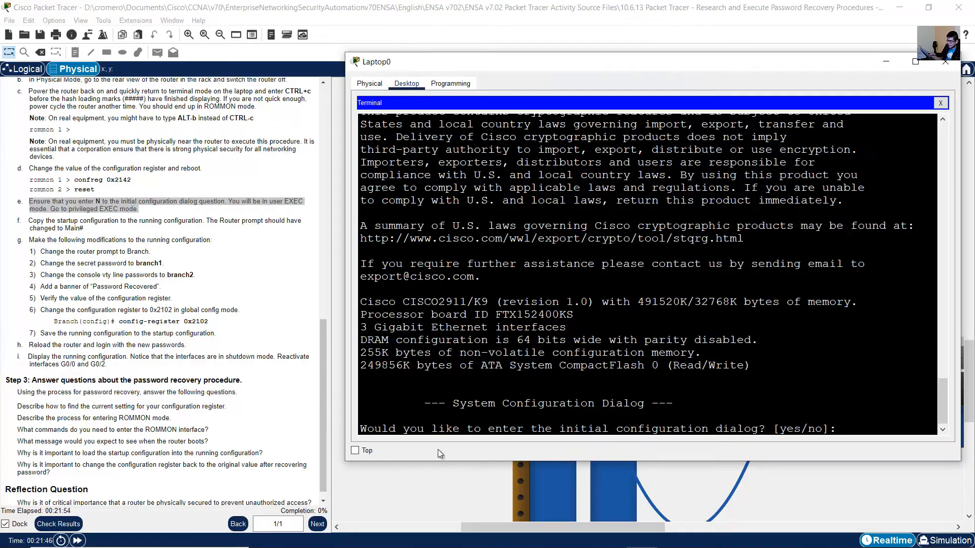
drag(367, 430, 768, 435)
drag(845, 430, 845, 431)
text(no)
key(Return)
key(Return)
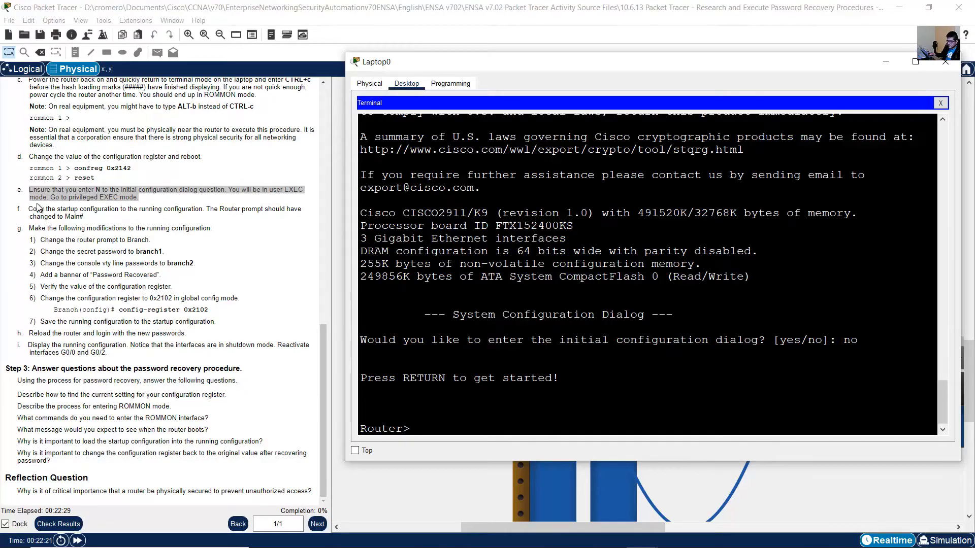
Read instruction f and enter privileged EXEC mode with the enable command in Laptop0's terminal.
click(37, 208)
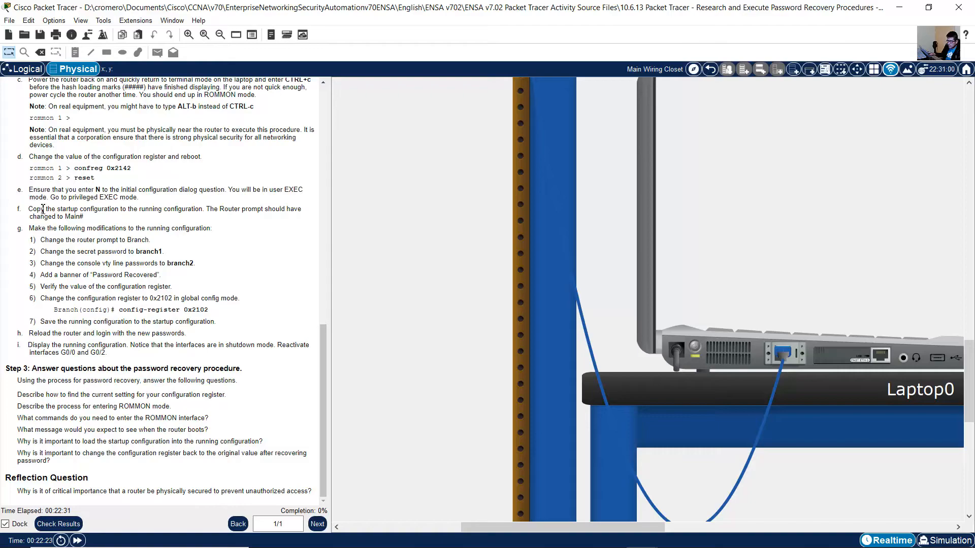
drag(29, 208, 203, 212)
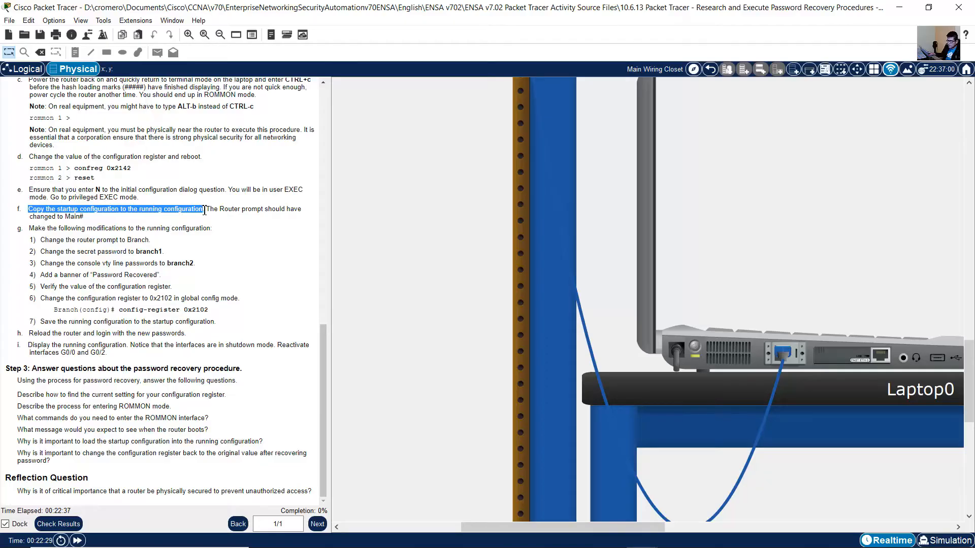
drag(207, 209, 84, 221)
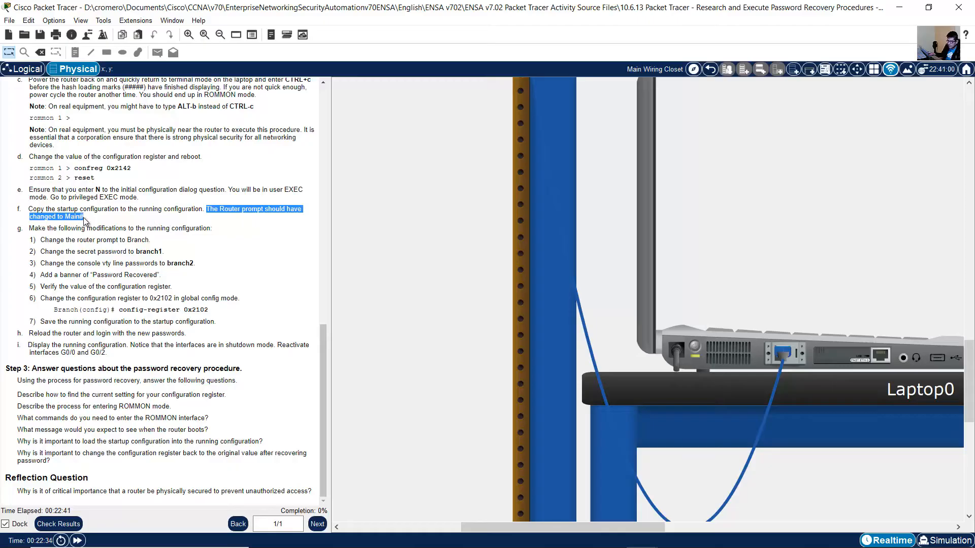
click(758, 351)
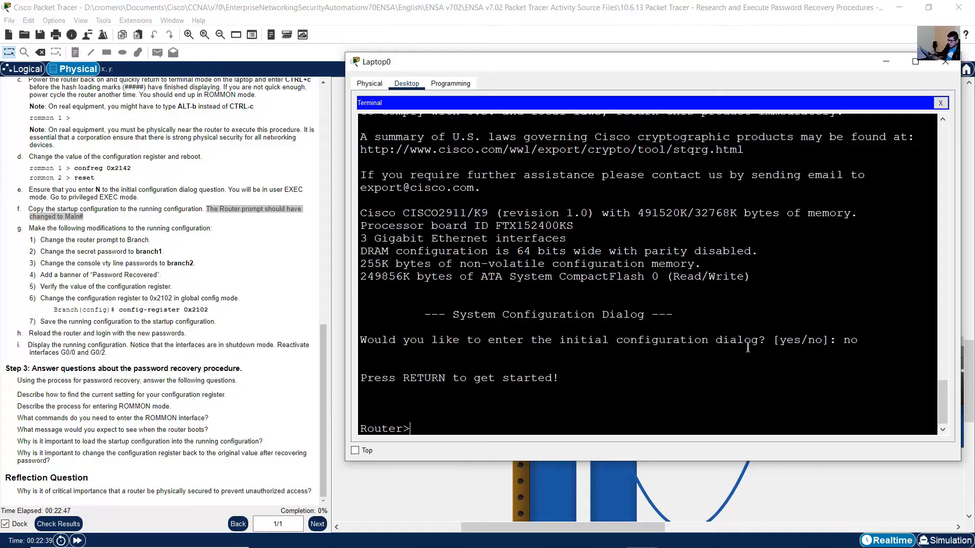
click(680, 368)
text(enable)
key(Return)
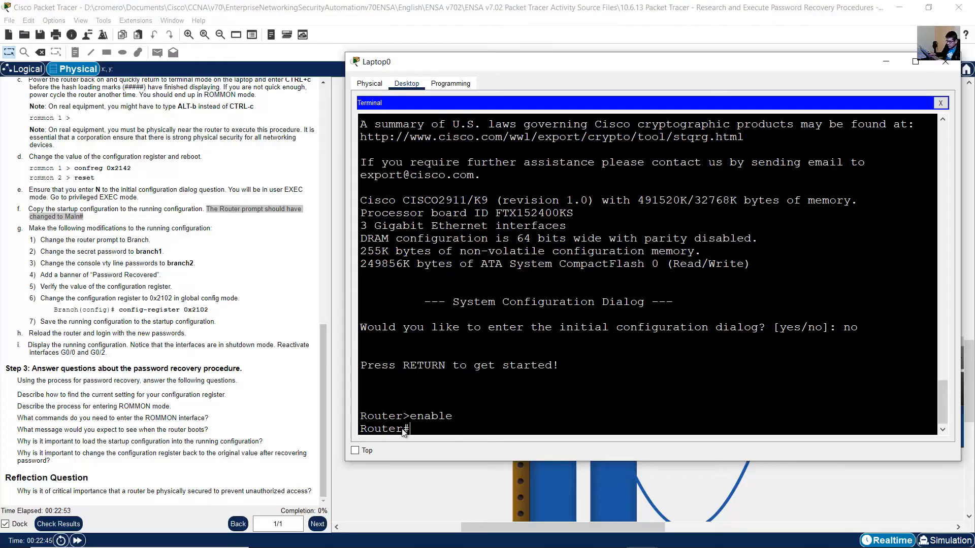
drag(415, 431, 337, 431)
click(458, 430)
Copy startup-config to running-config with the default destination filename and check the router's new prompt.
text(copy startup)
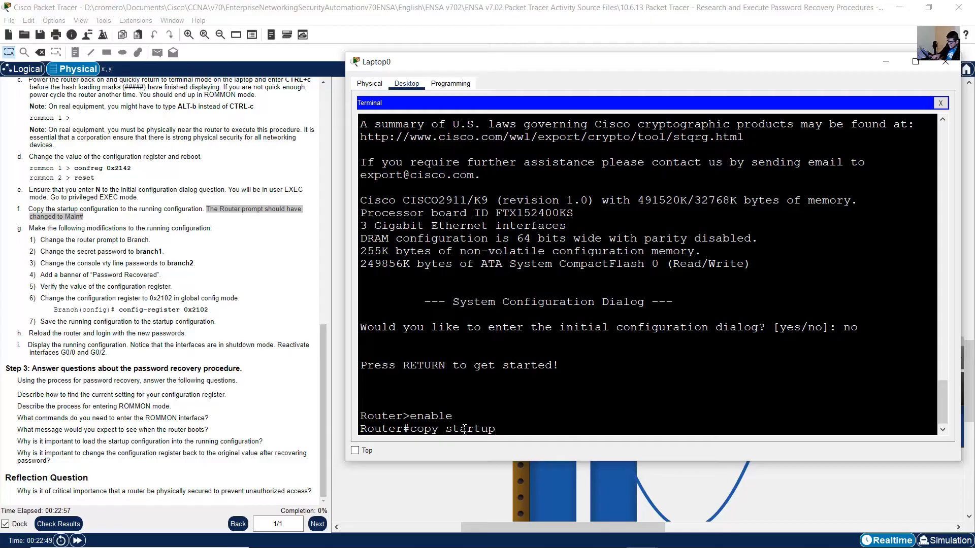
text(-con)
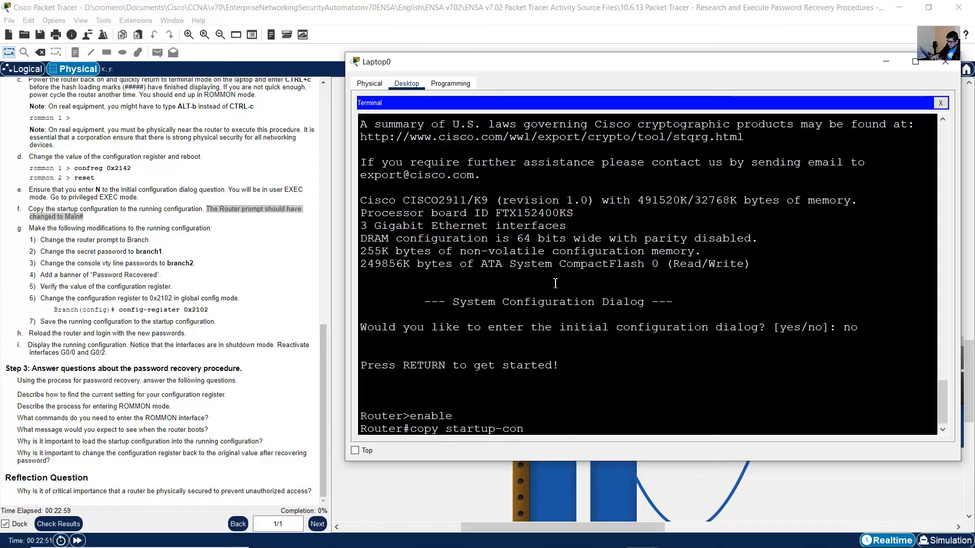
text(fig runni)
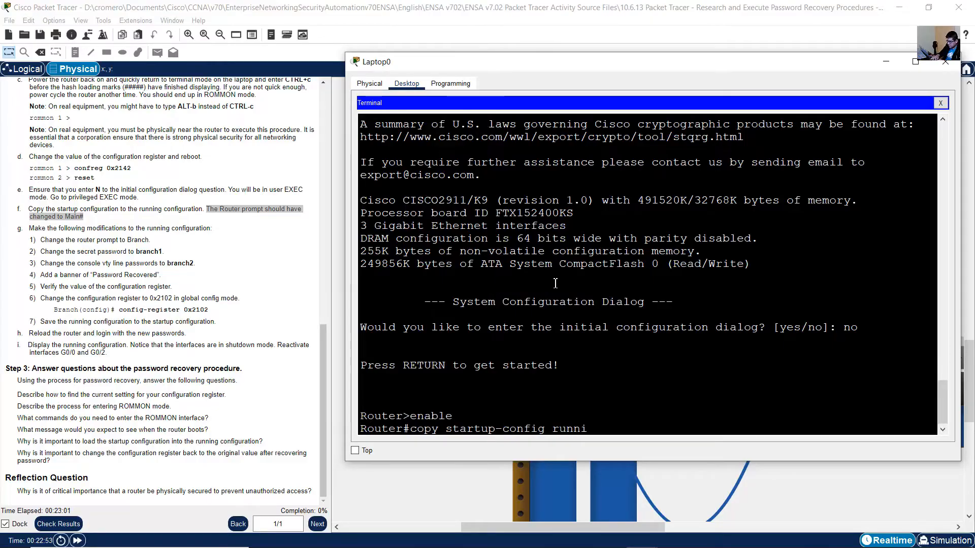
text(ng-config)
key(Return)
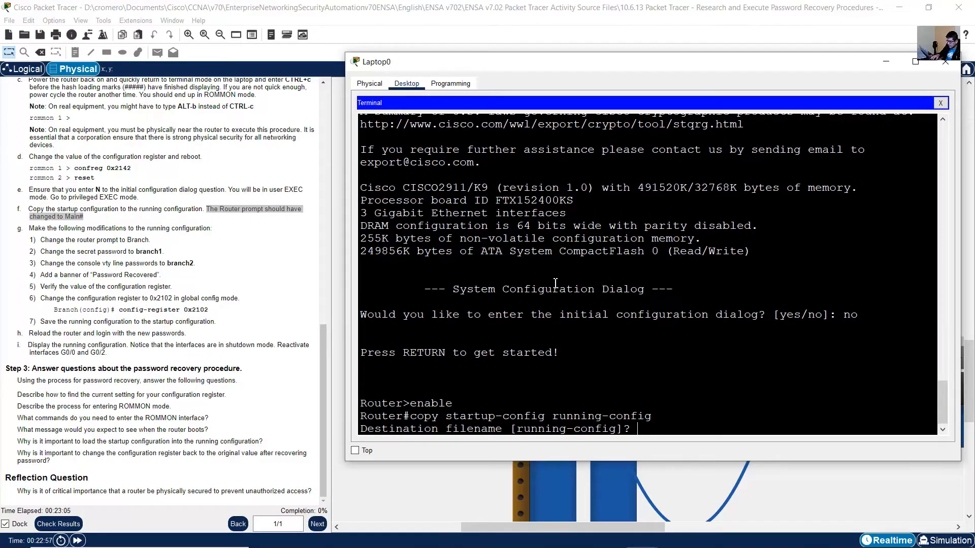
key(Return)
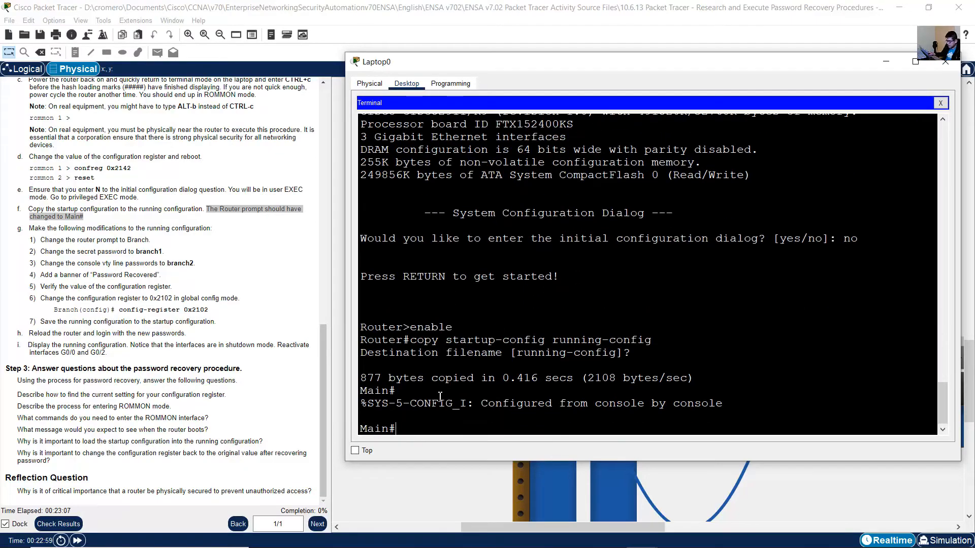
drag(396, 430, 359, 431)
click(398, 430)
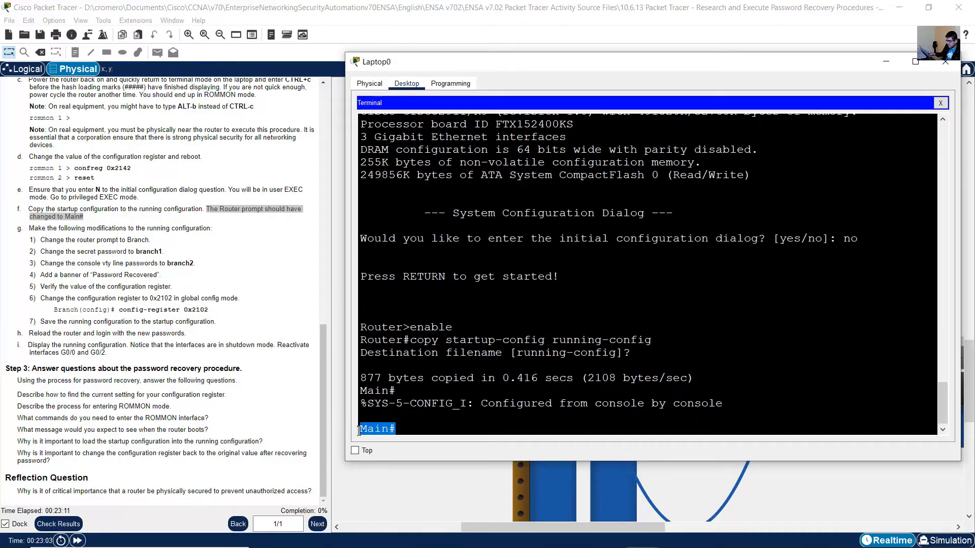
click(400, 430)
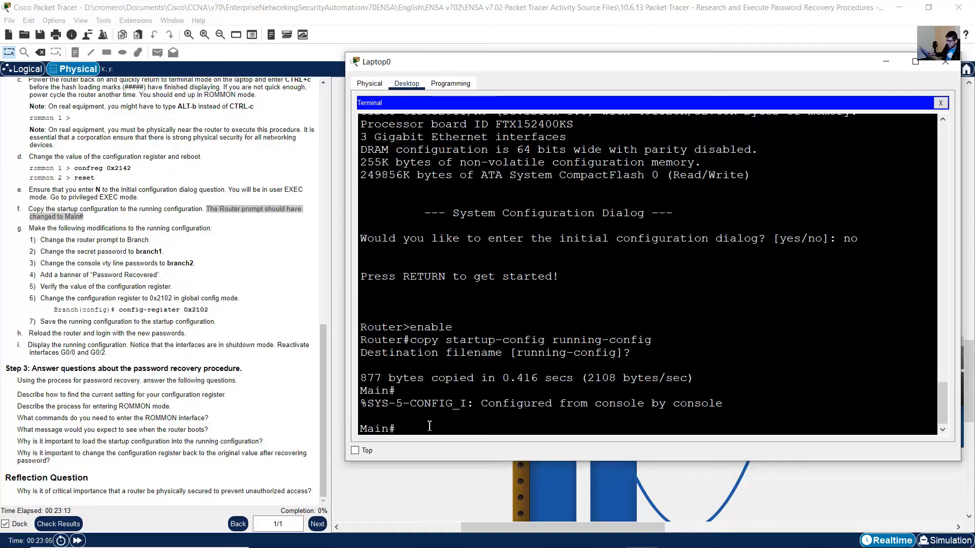
drag(398, 430, 357, 431)
click(398, 431)
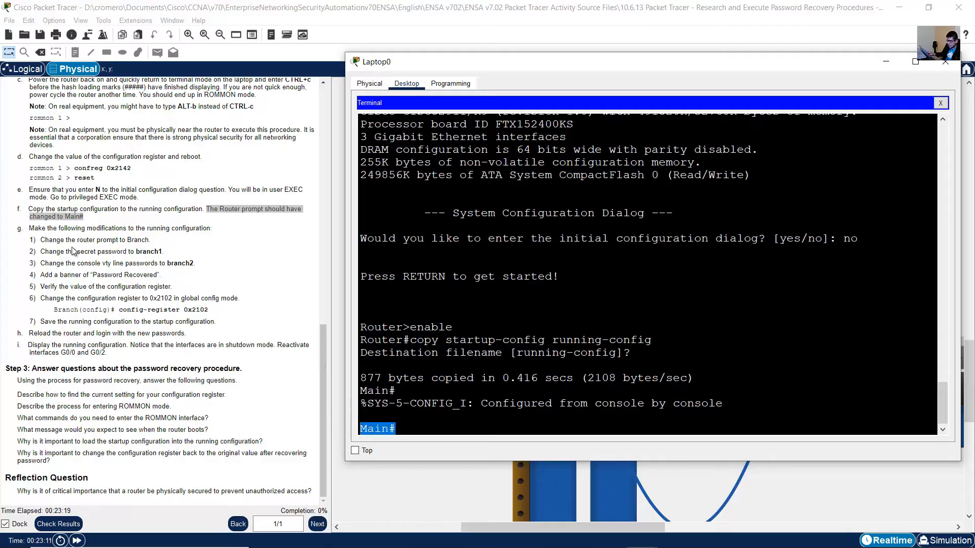
Display the running configuration with show run and examine its hostname, enable secret, Gigabit interfaces, and console and vty line settings.
click(523, 400)
text(show run)
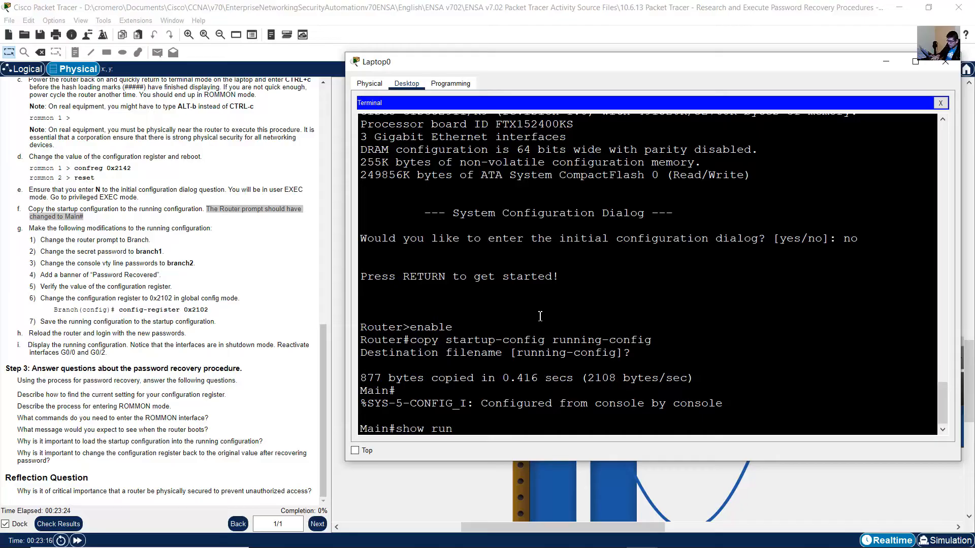
key(Return)
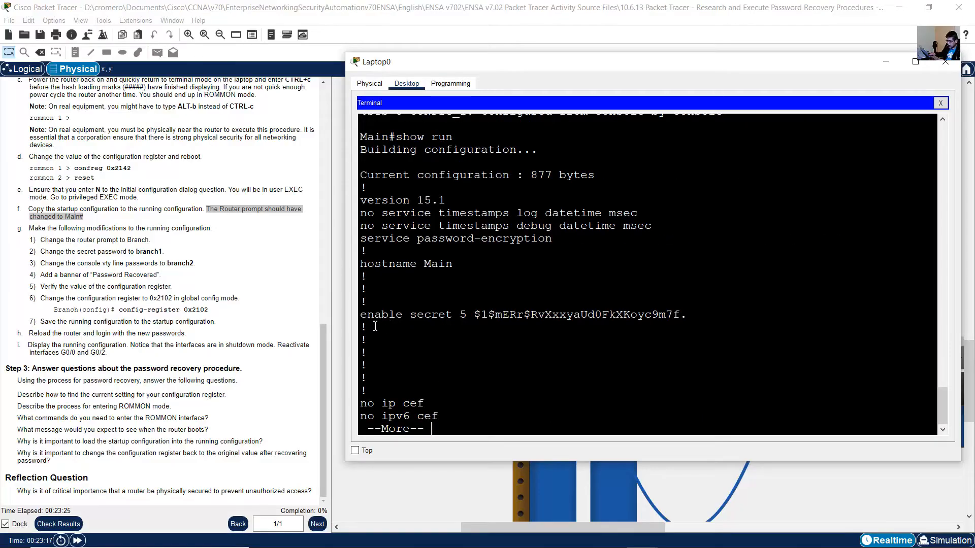
drag(368, 318, 691, 316)
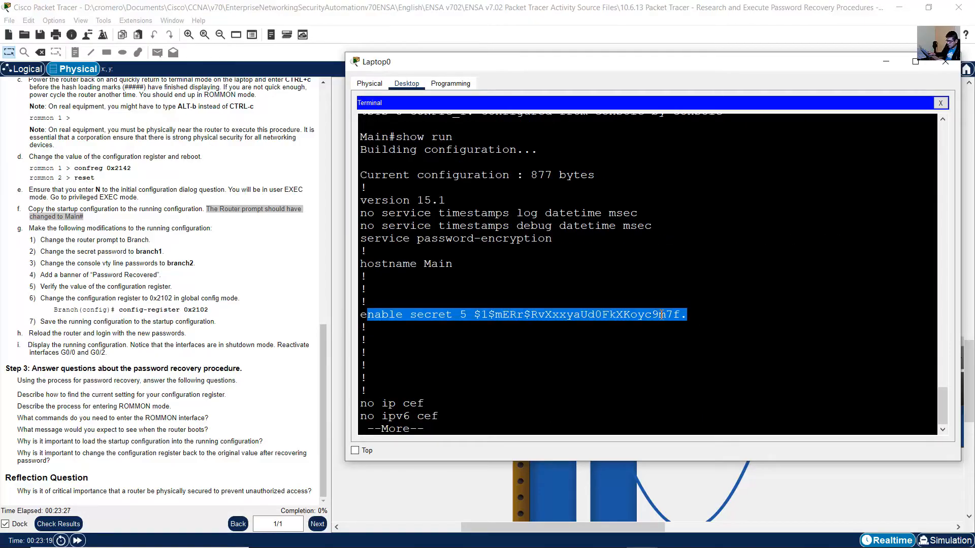
drag(367, 264, 492, 266)
key(space)
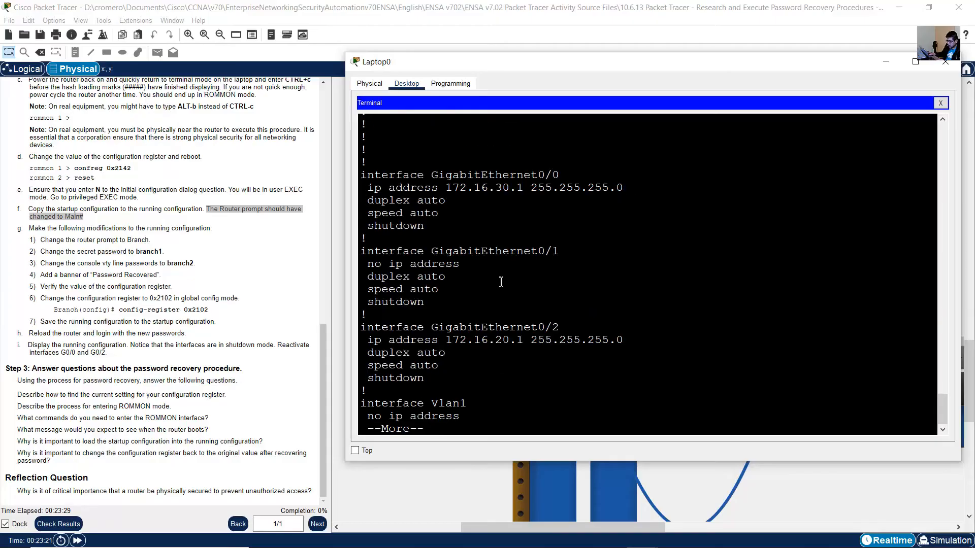
drag(439, 327, 470, 367)
drag(425, 176, 476, 339)
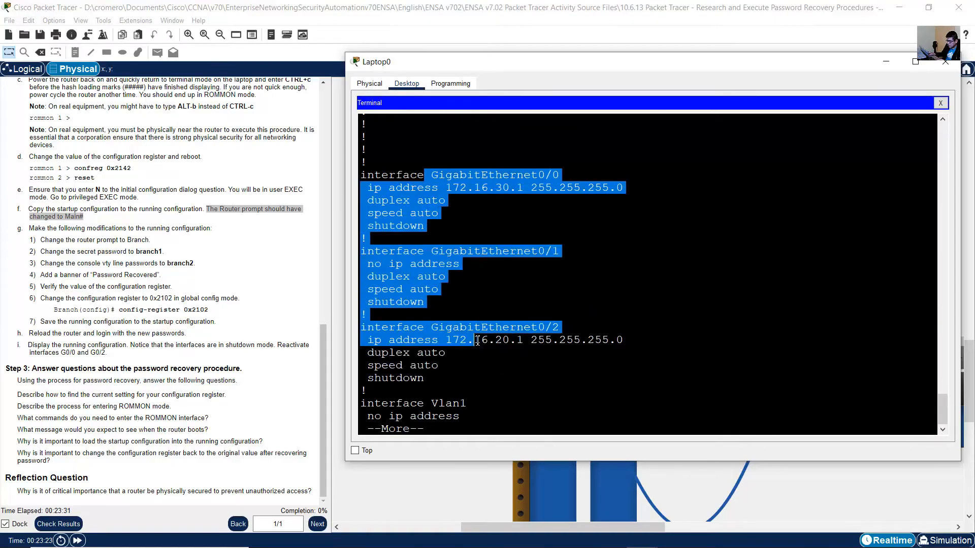
key(space)
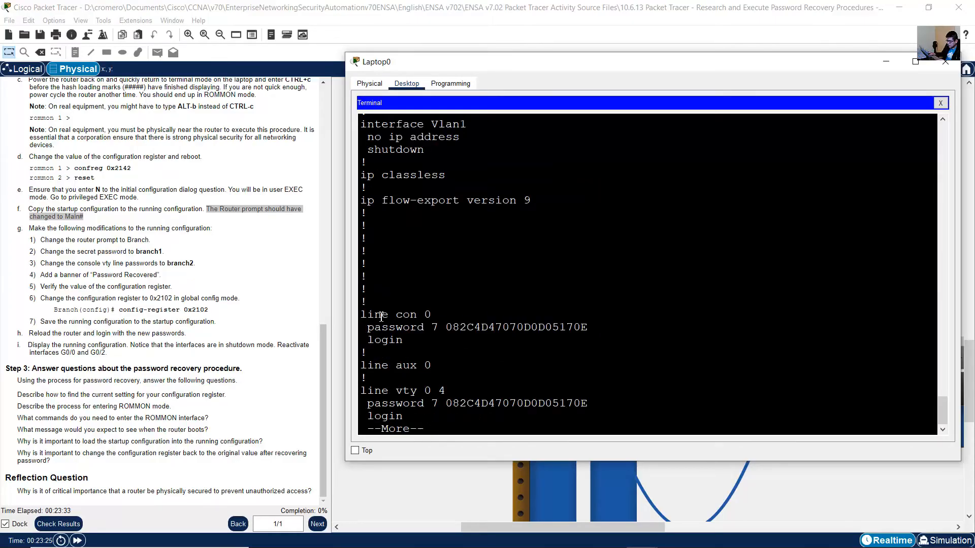
drag(416, 339, 406, 417)
key(space)
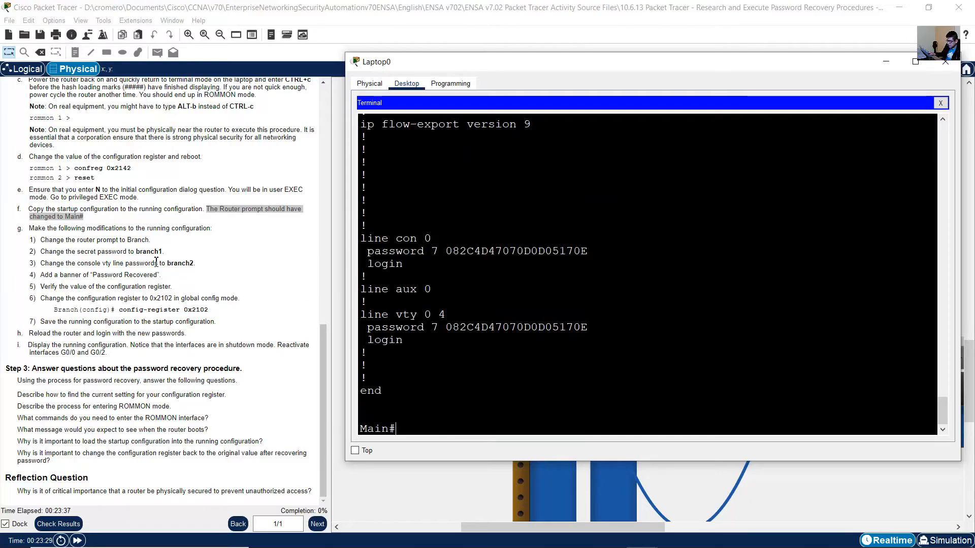
Following instruction g, enter global configuration mode in Laptop0's terminal and change the router's hostname to Branch.
drag(36, 232, 211, 229)
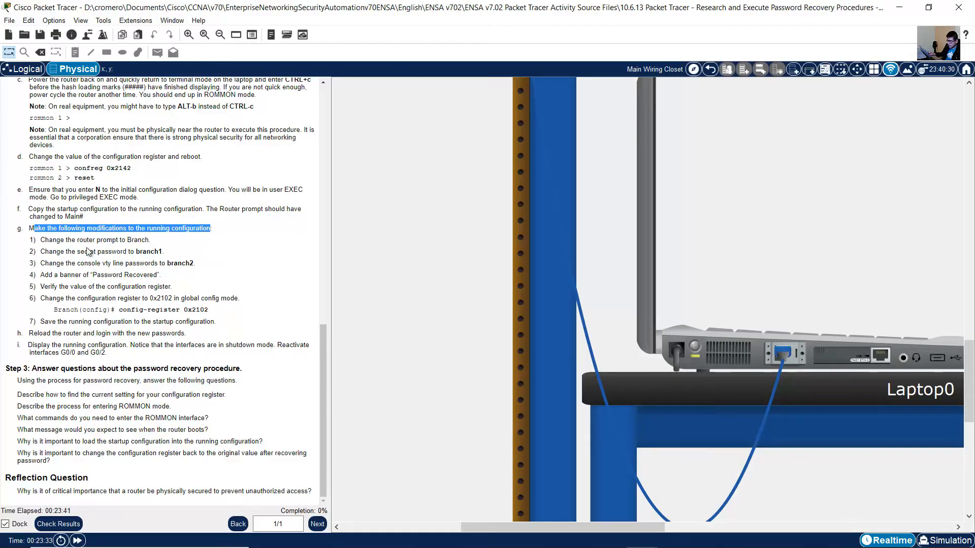
drag(46, 240, 158, 243)
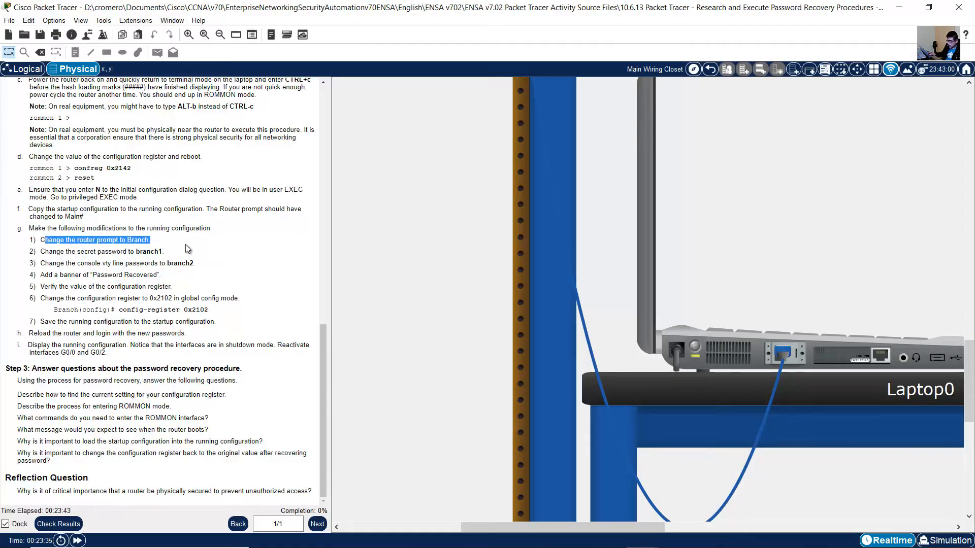
click(730, 348)
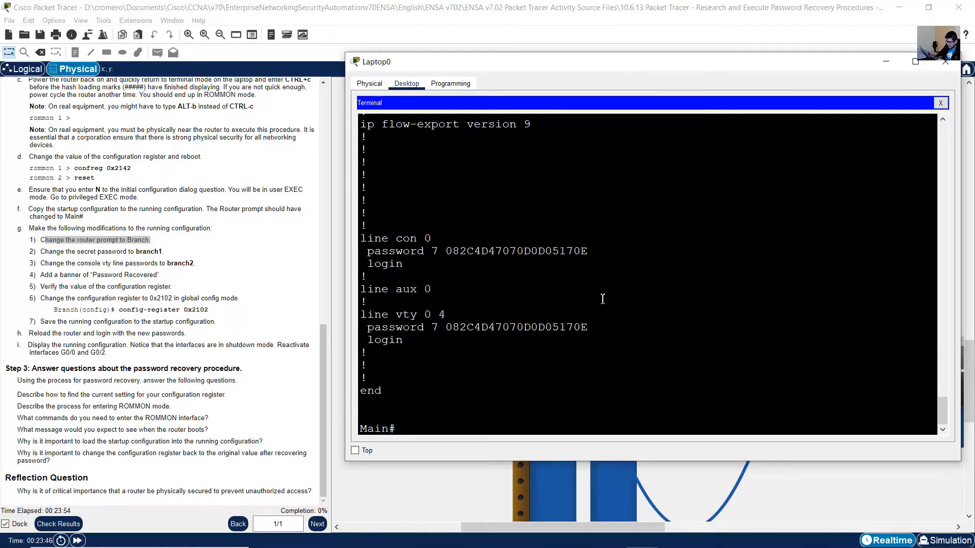
text(conf term)
key(Return)
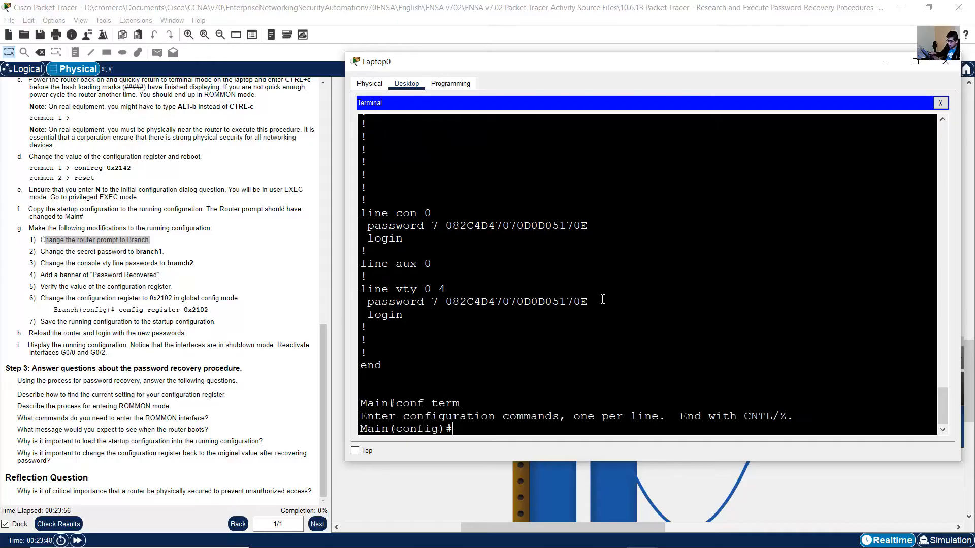
text(hostname)
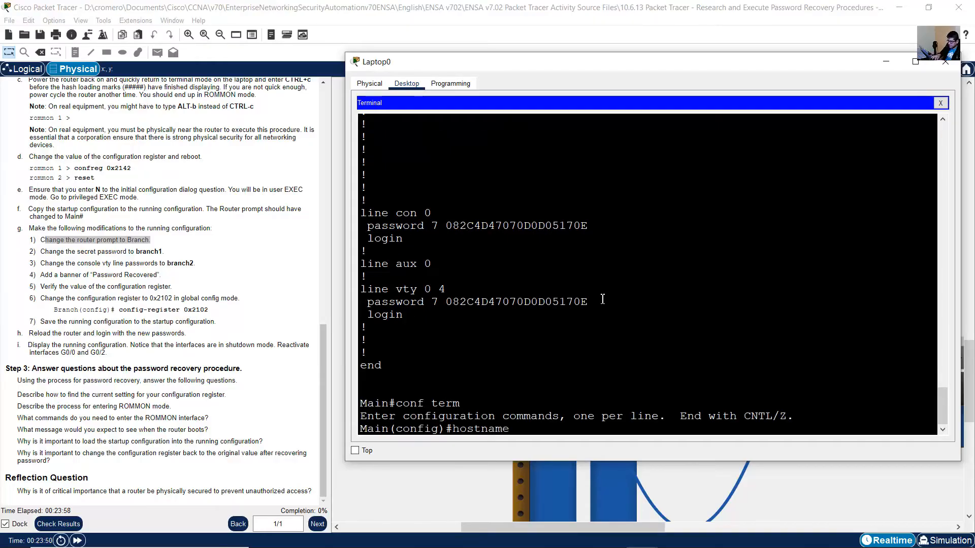
text( Branch)
key(Return)
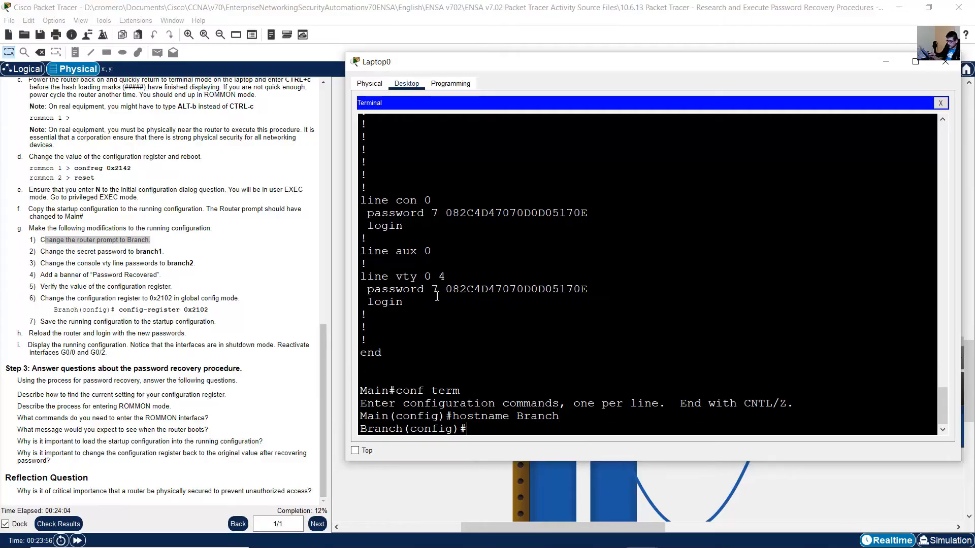
Following item 2 of instruction g, set the router's new enable secret password in Laptop0's terminal.
drag(41, 252, 163, 253)
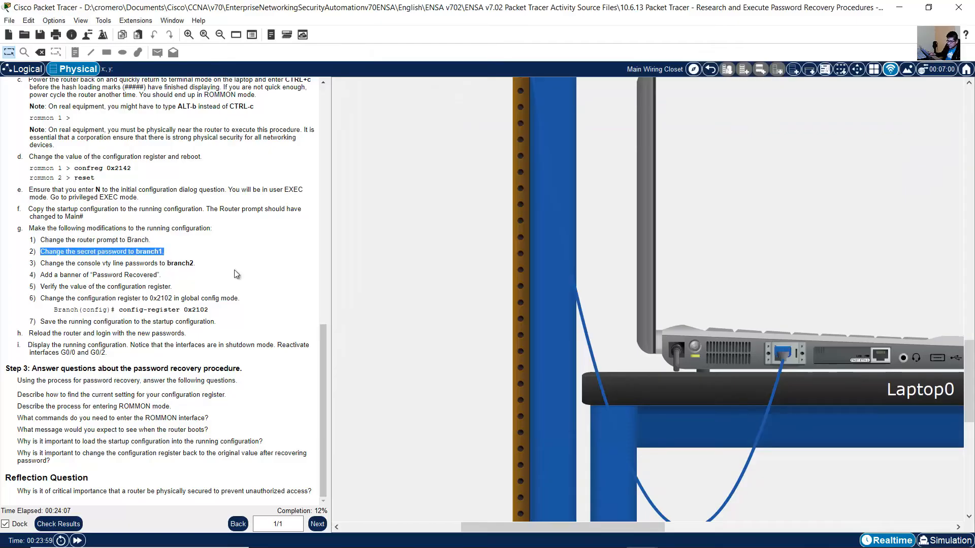
click(739, 350)
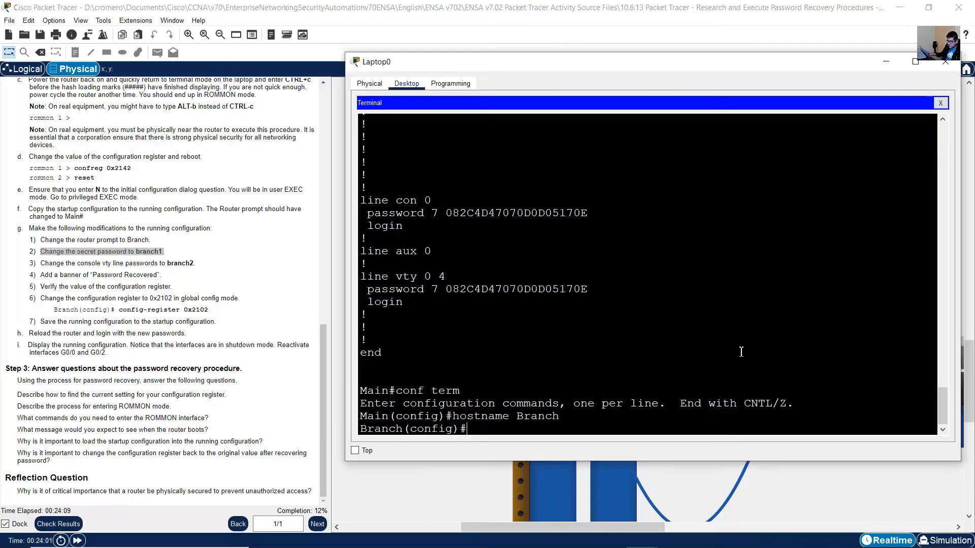
click(618, 339)
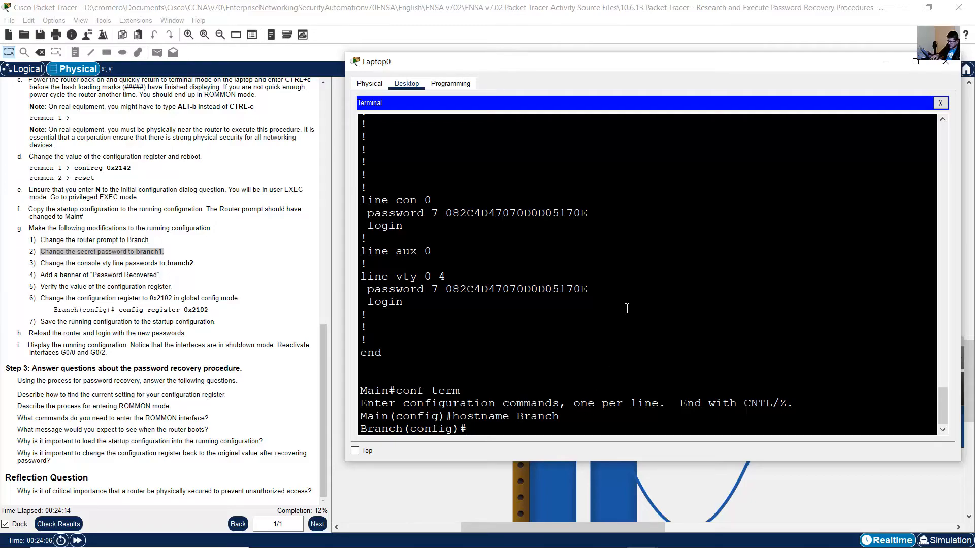
text(enable secret branch1)
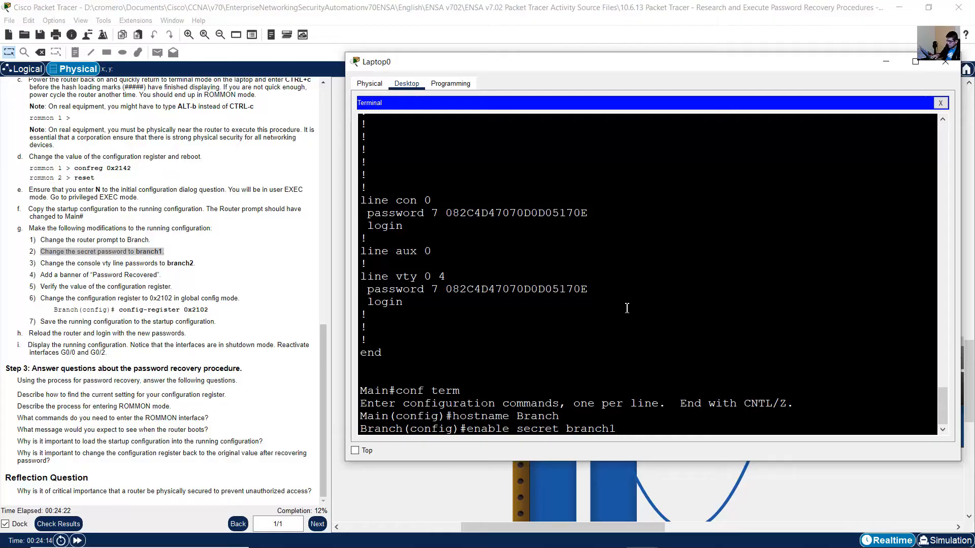
key(Return)
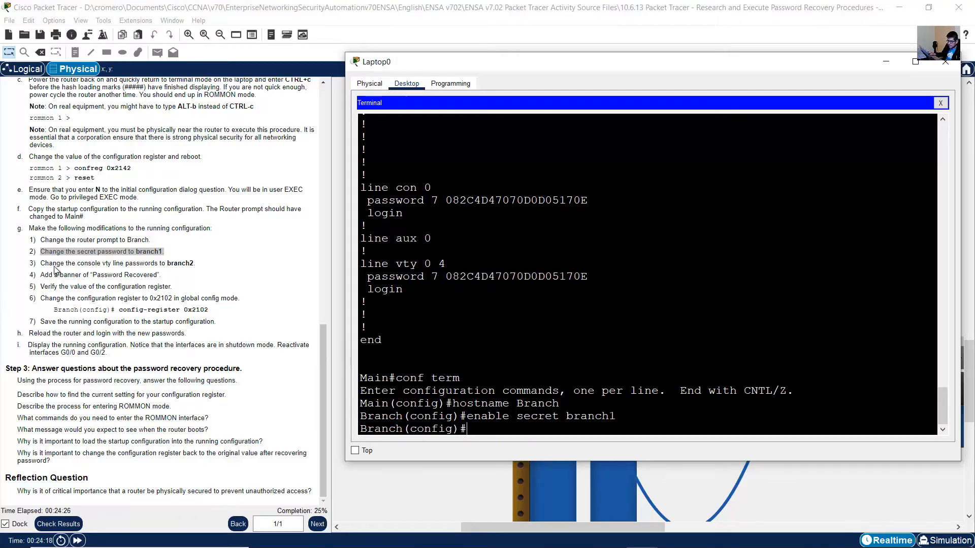
Following item 3 of instruction g, set the new line password on console 0 and check its login entry in the displayed configuration.
drag(44, 263, 202, 268)
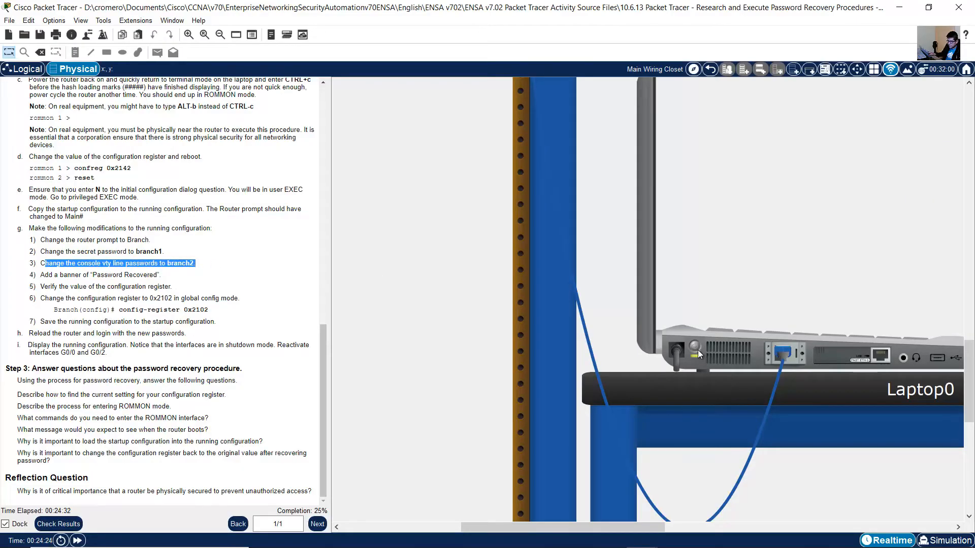
click(733, 347)
text(line con)
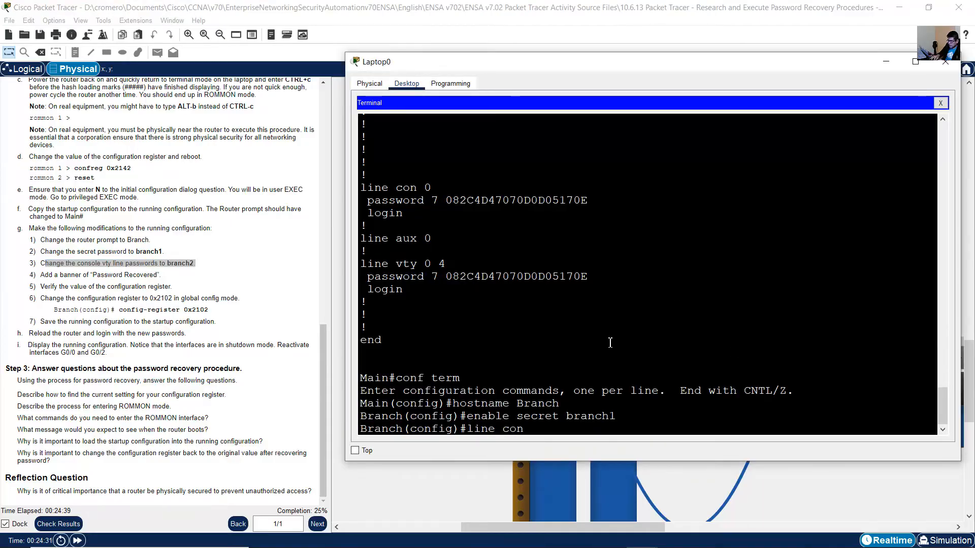
text(sole 0)
key(Return)
text(pa)
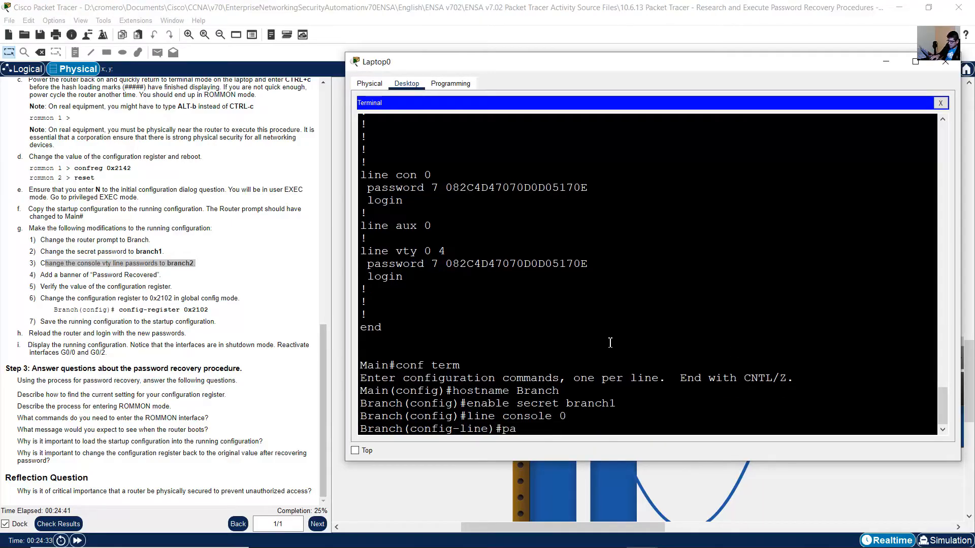
text(ssword branch2)
key(Return)
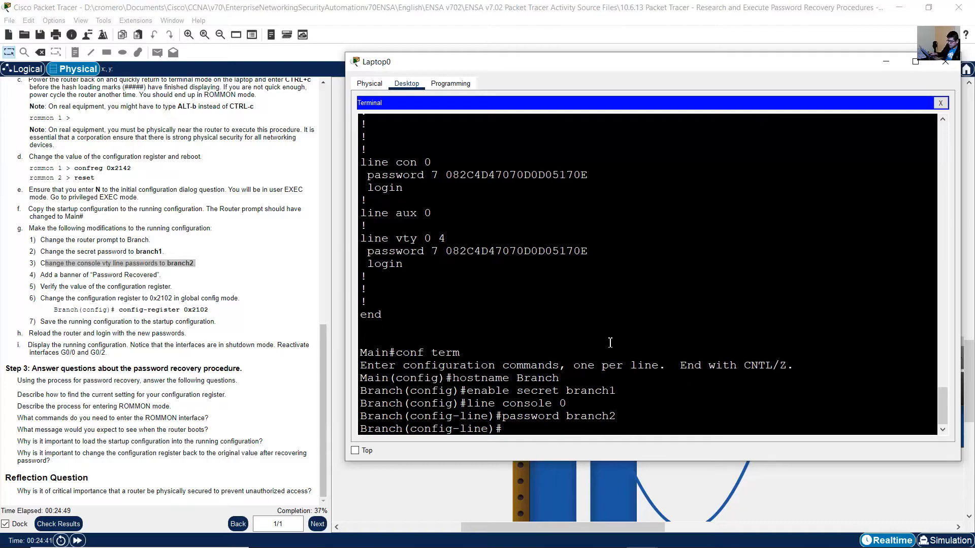
double_click(373, 192)
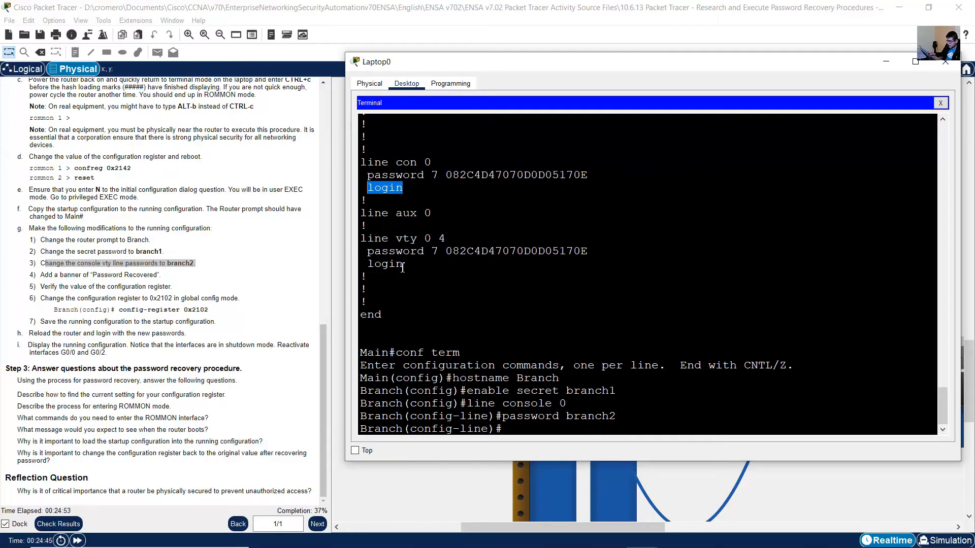
Set the new line password on vty lines 0 4, check their login entry, and exit to global configuration mode.
text(li)
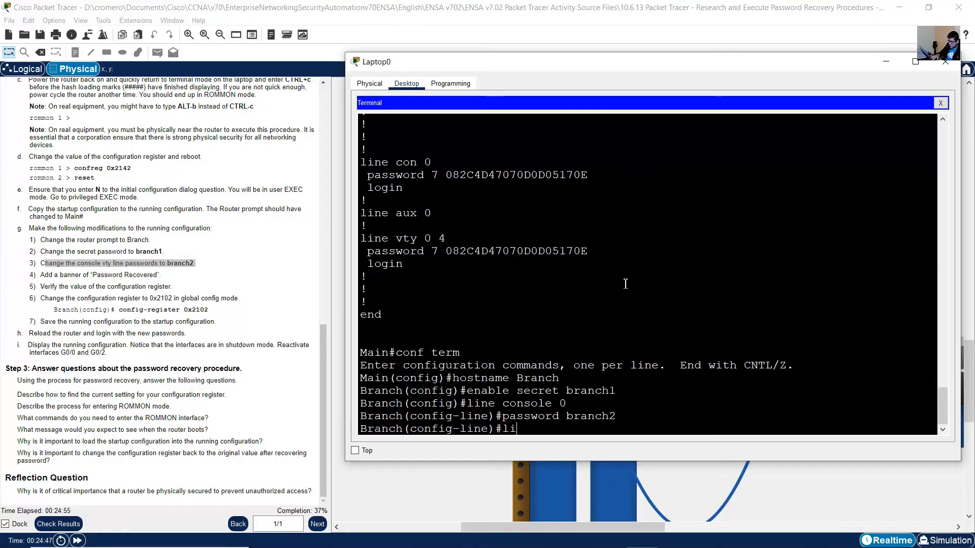
text(ne vty 0 4)
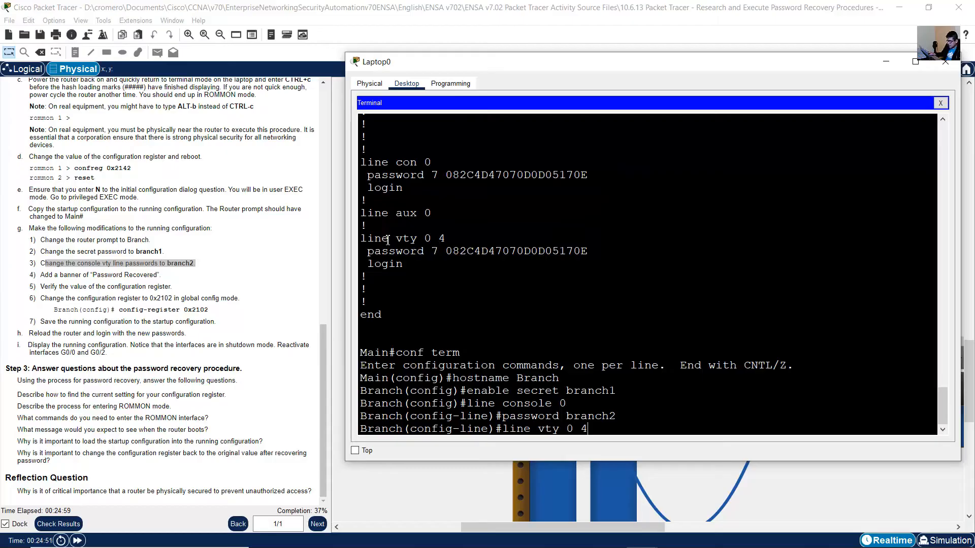
drag(375, 239, 446, 242)
click(424, 241)
click(643, 422)
key(Return)
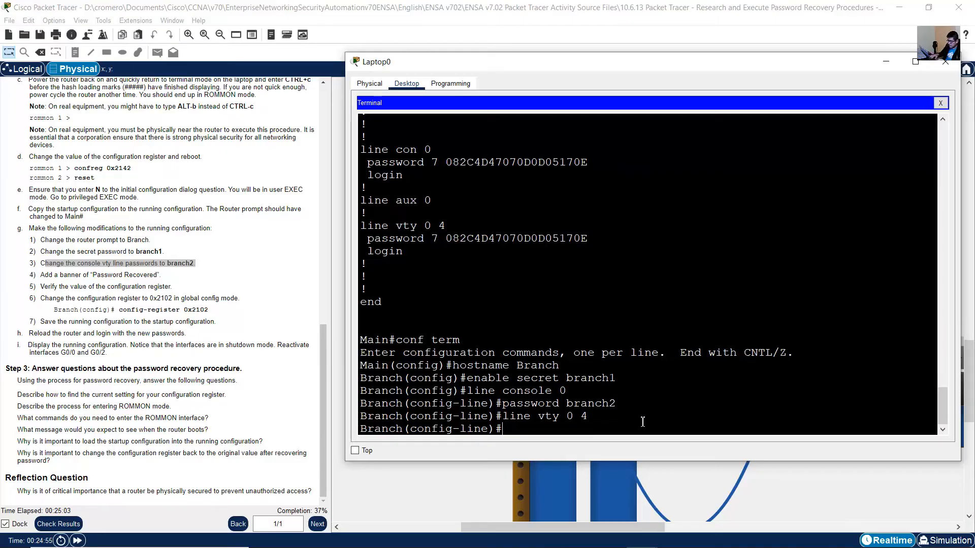
text(password branch2)
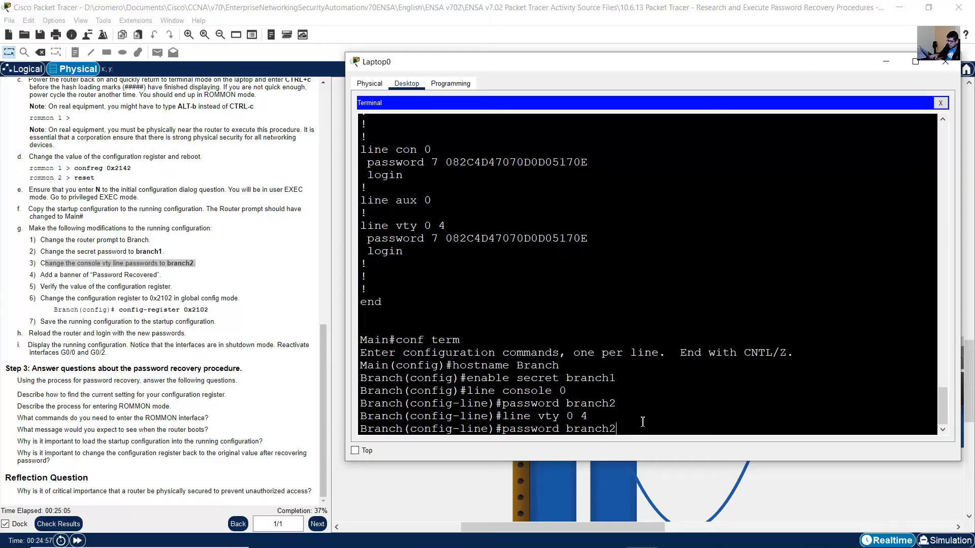
key(Return)
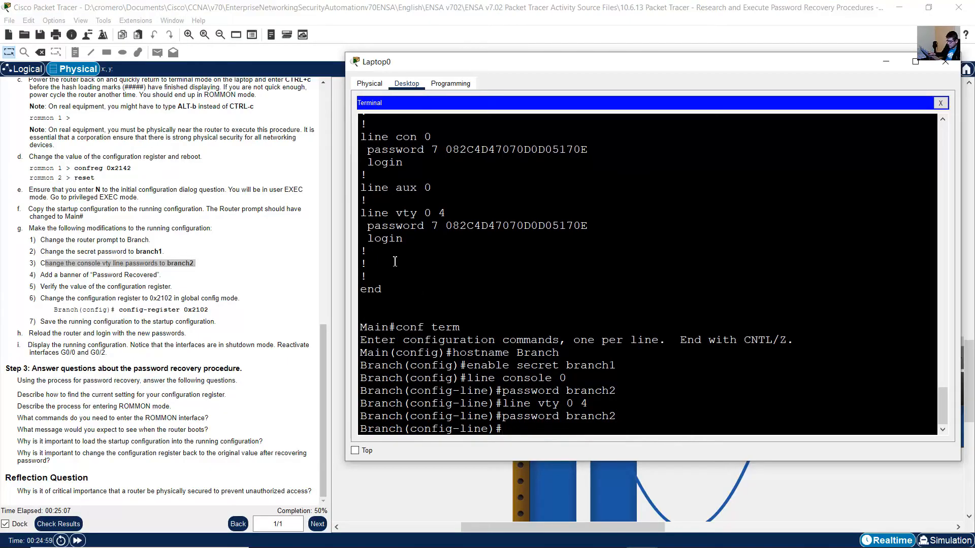
drag(406, 239, 355, 241)
drag(391, 213, 428, 213)
click(475, 288)
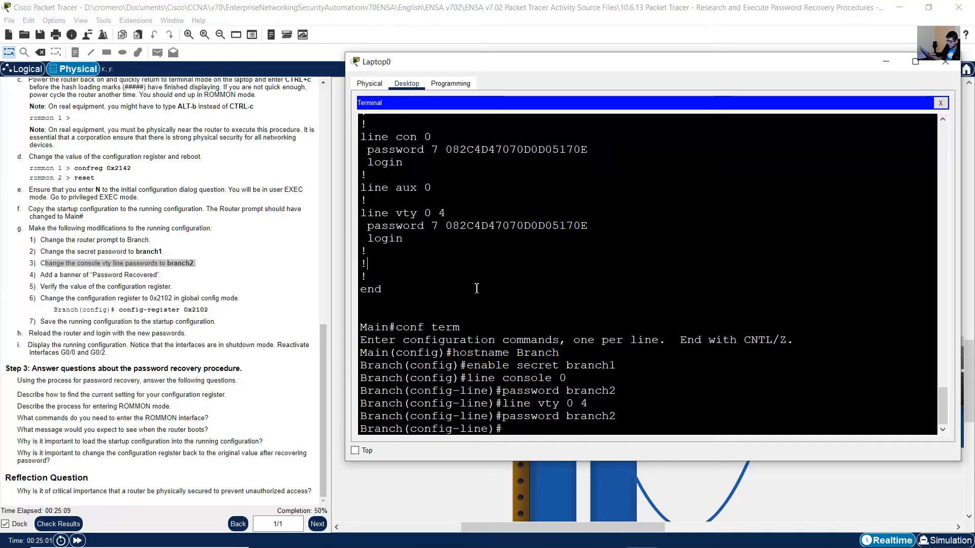
text(exit)
key(Return)
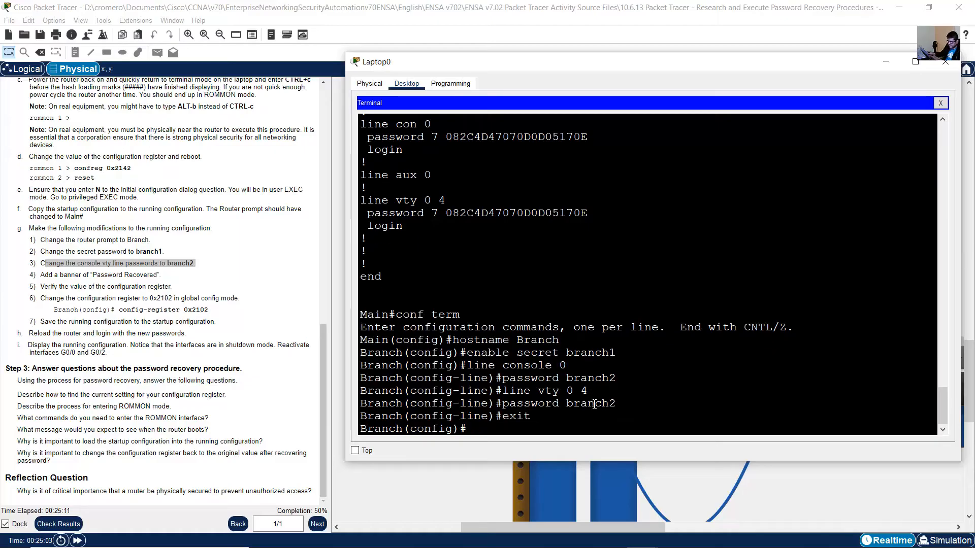
Following item 4 of instruction g, add the message-of-the-day banner "Password Recovered" with $ delimiters.
drag(44, 274, 189, 277)
click(729, 356)
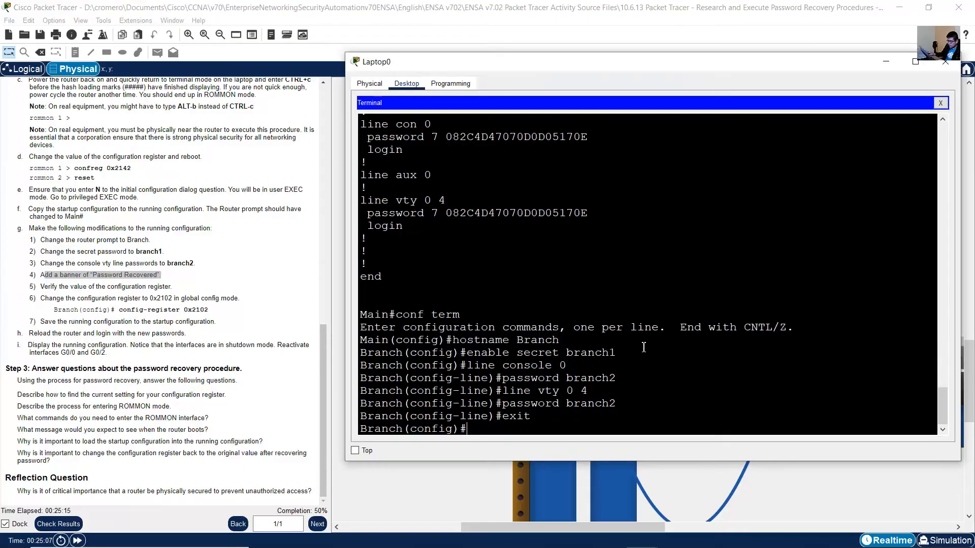
text(banner motd $$)
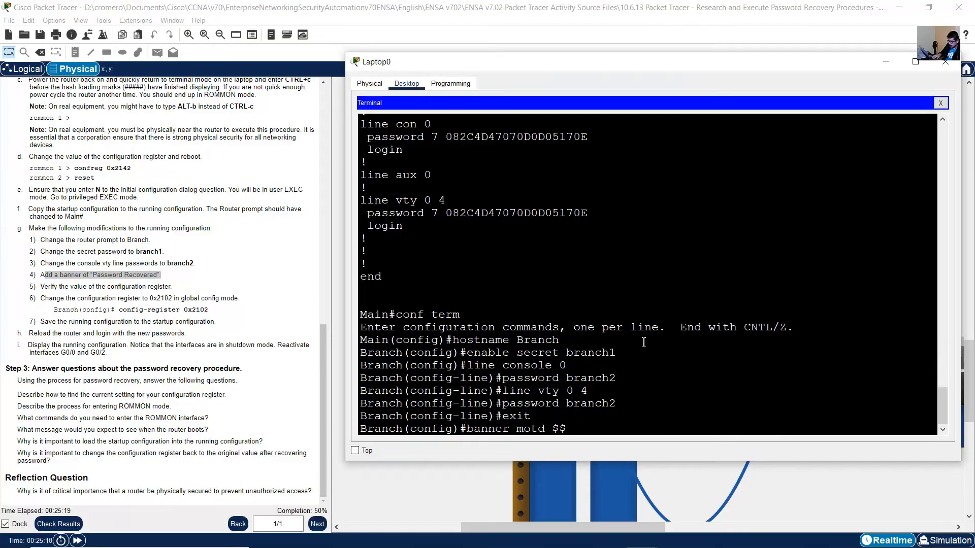
key(Left)
text(Pass)
text(word Recovered)
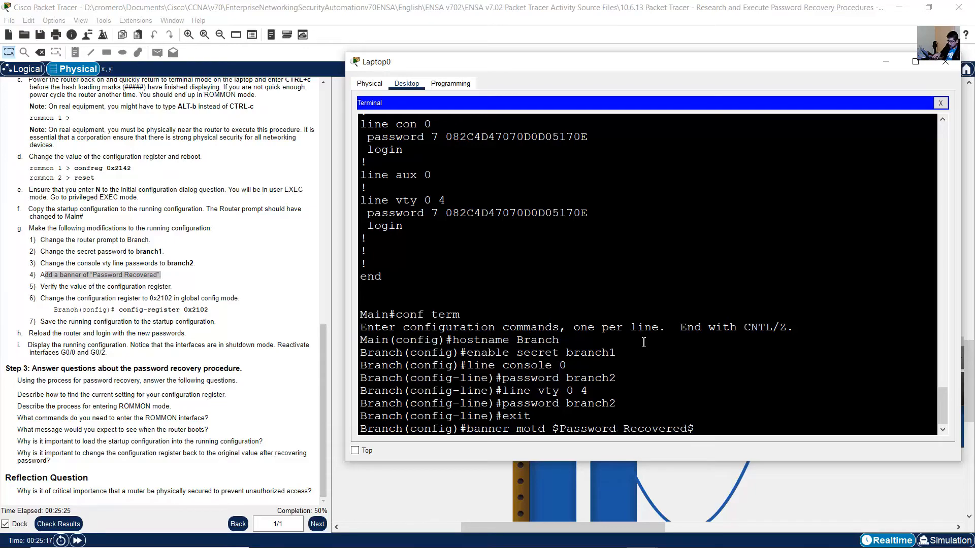
key(Return)
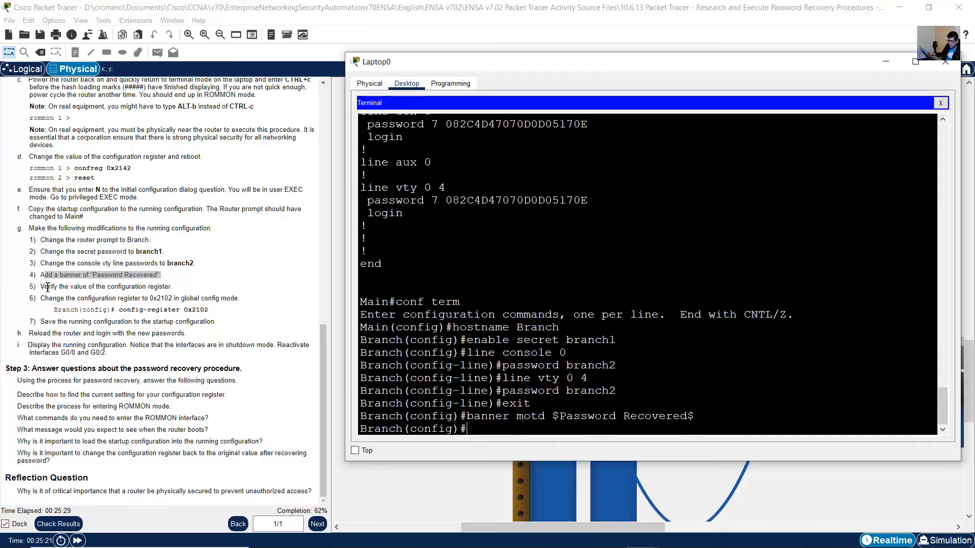
Following item 5 of instruction g, exit to privileged EXEC mode and check the configuration register value with show version.
drag(53, 287, 172, 288)
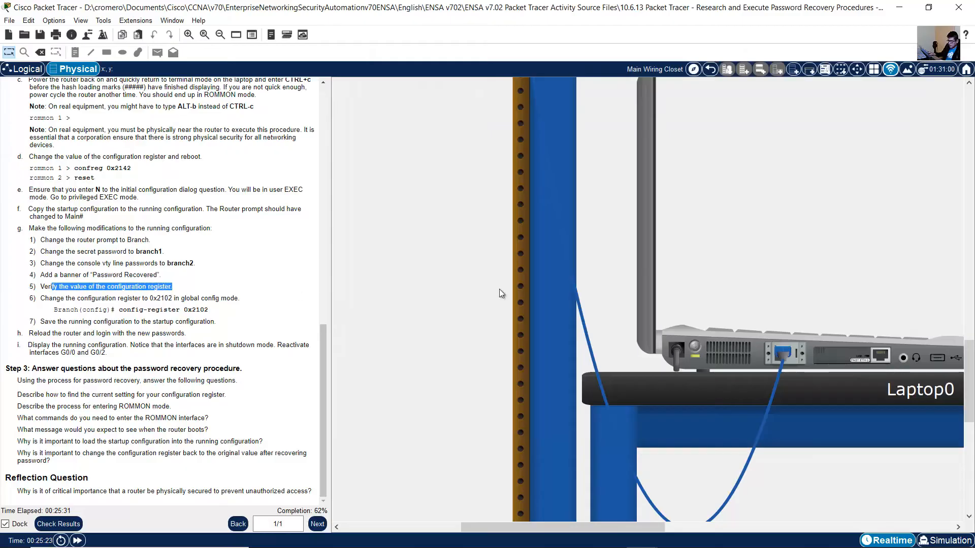
click(739, 353)
text(end)
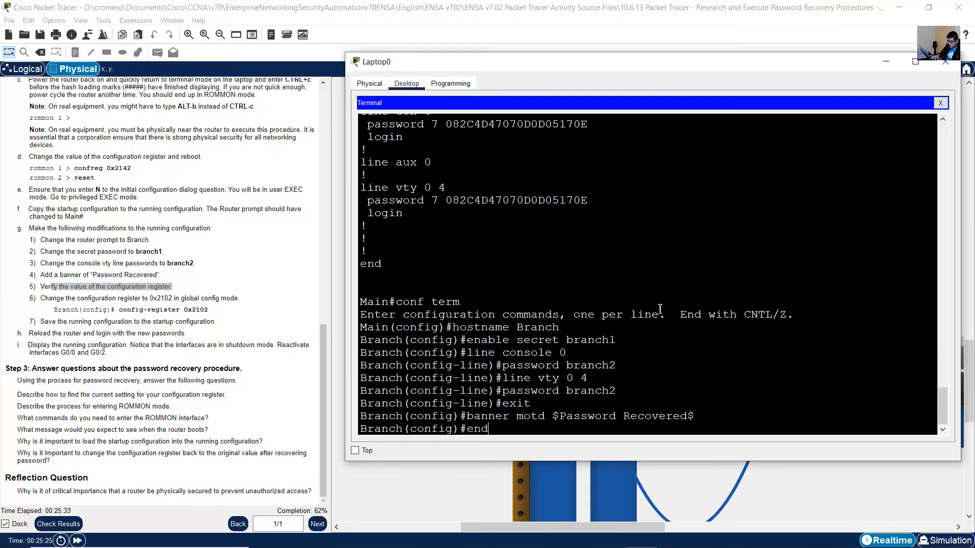
key(Return)
text(show versio)
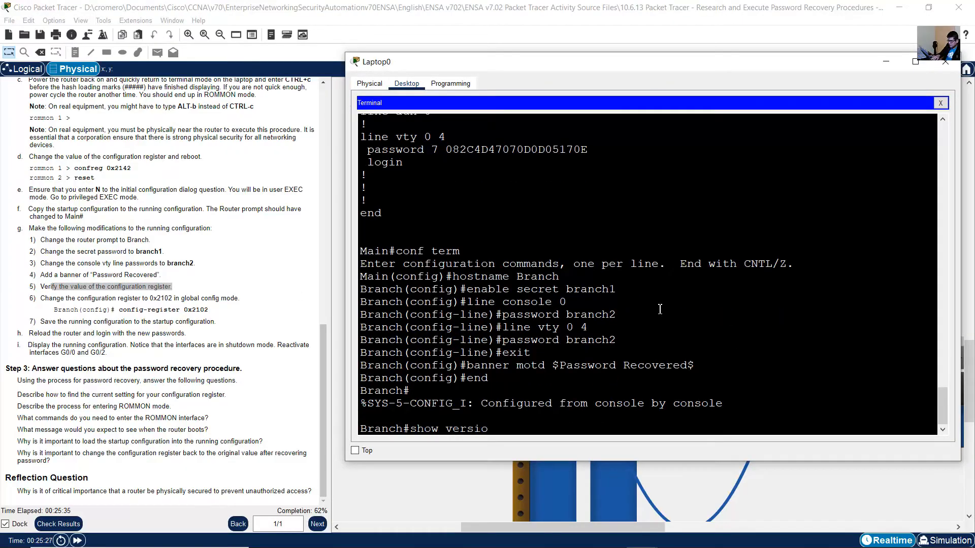
text(n)
key(Return)
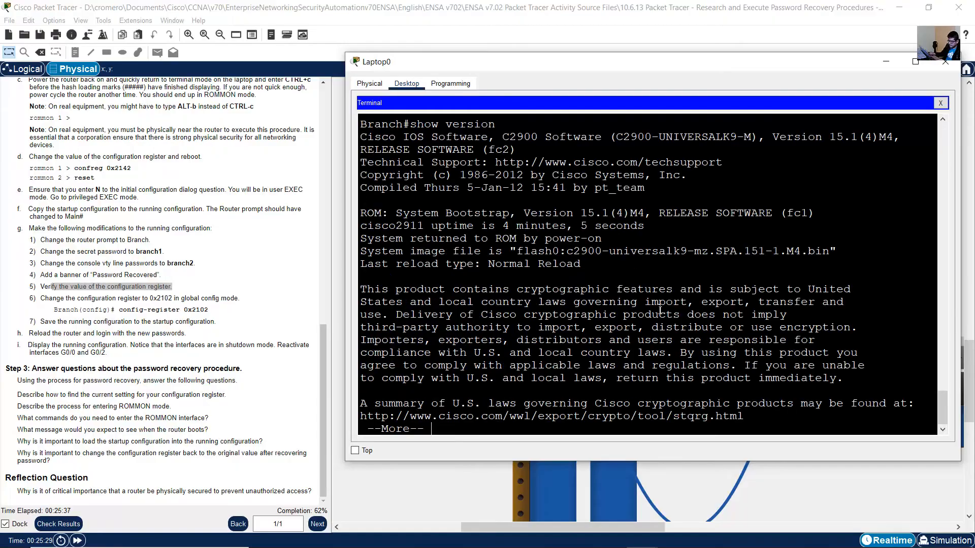
key(space)
key(space)
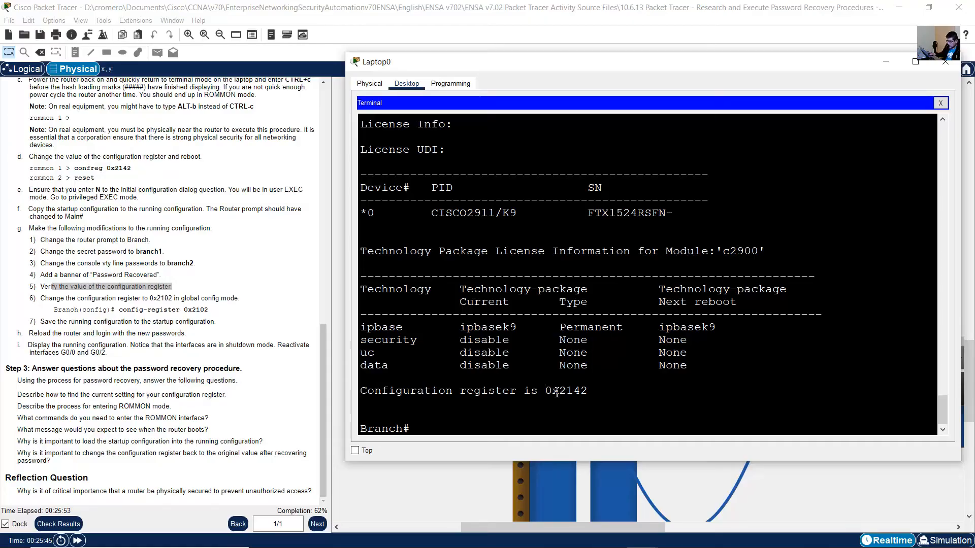
drag(559, 391, 588, 391)
Following item 6 of instruction g, set the router's configuration register to 0x2102 in global configuration mode.
click(63, 301)
drag(57, 300, 175, 299)
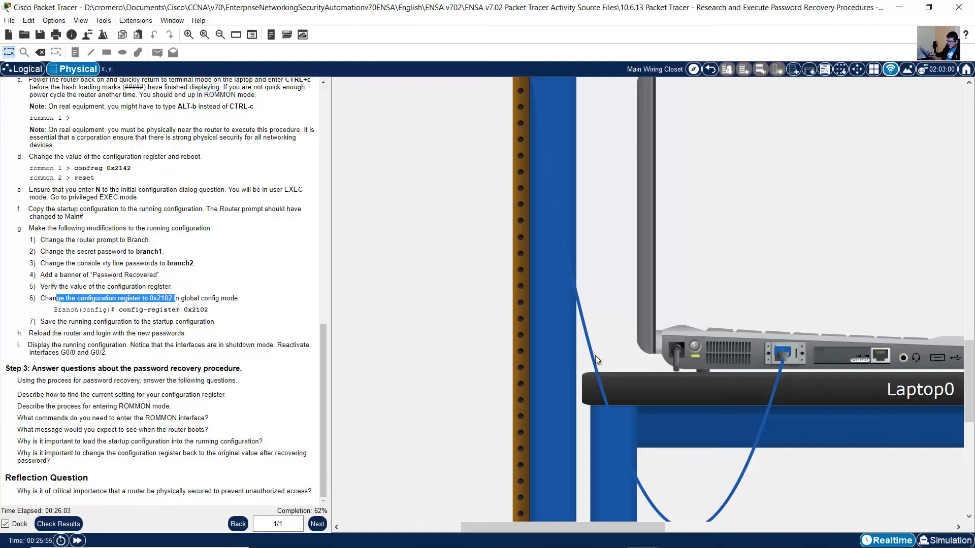
click(725, 346)
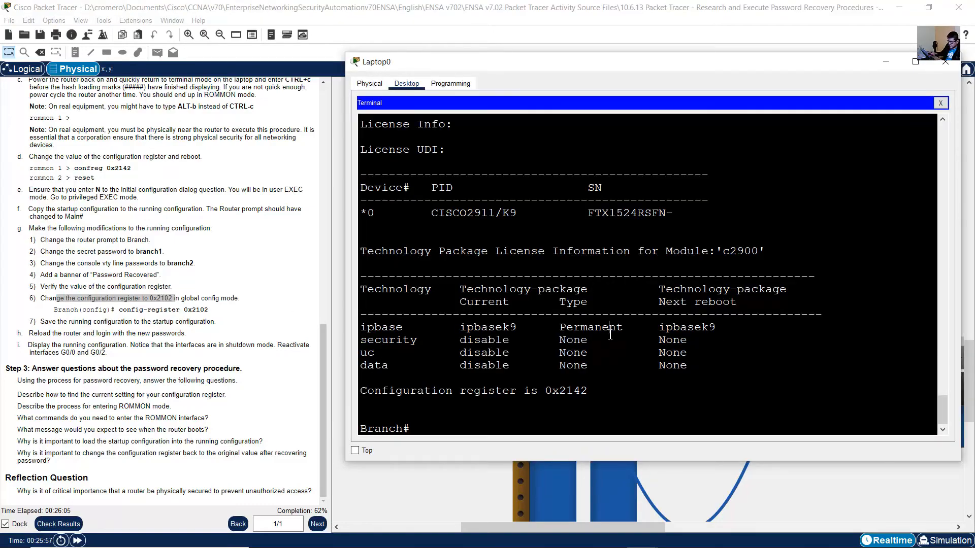
text(conf term)
key(Return)
text(conf)
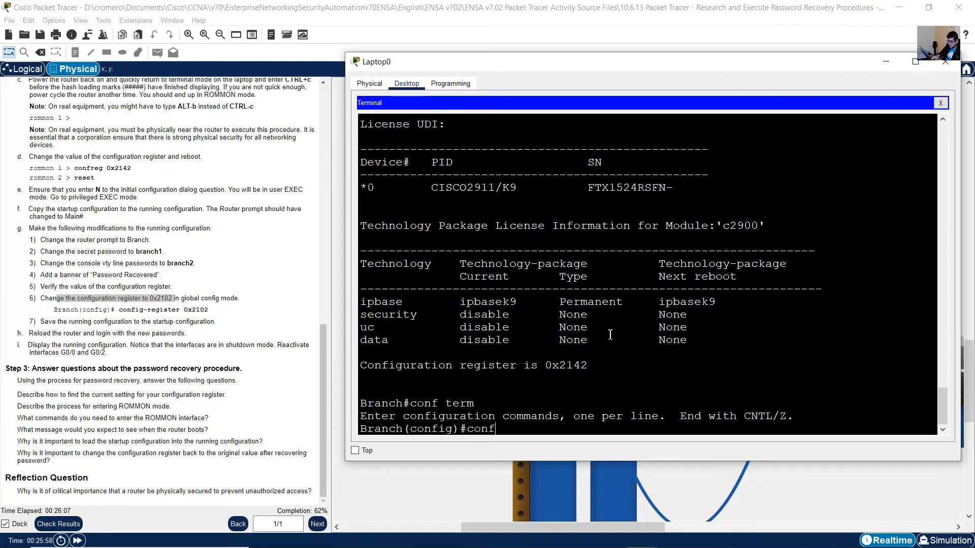
text(ig)#config-register 0x)
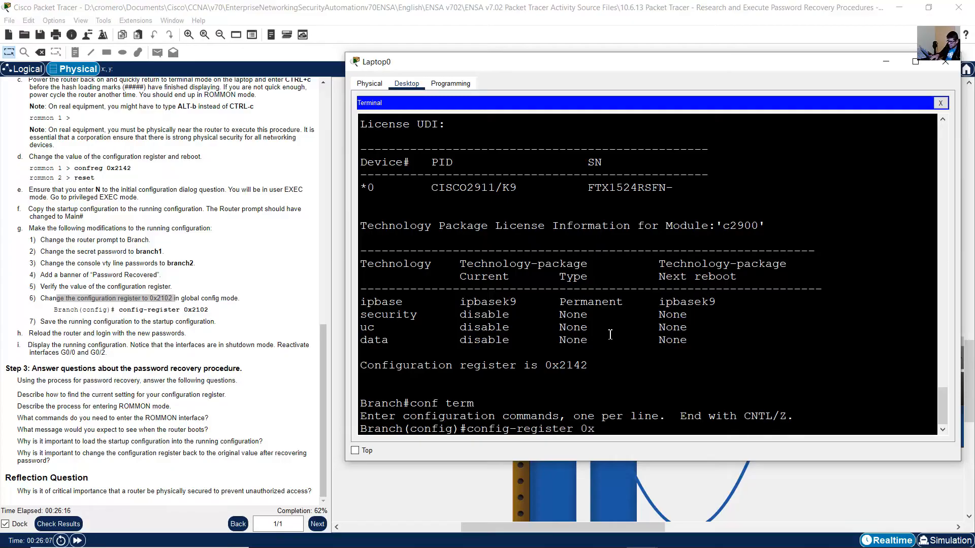
text(2102)
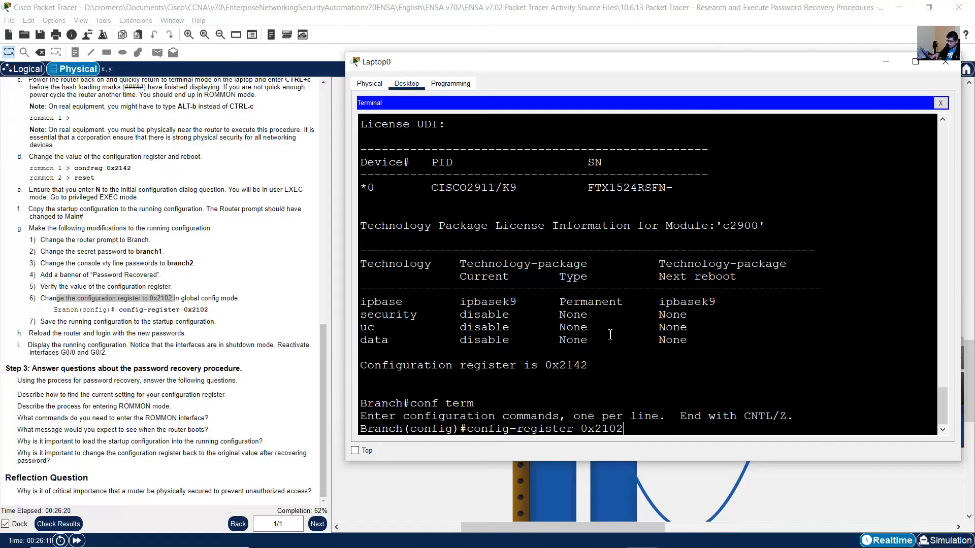
key(Return)
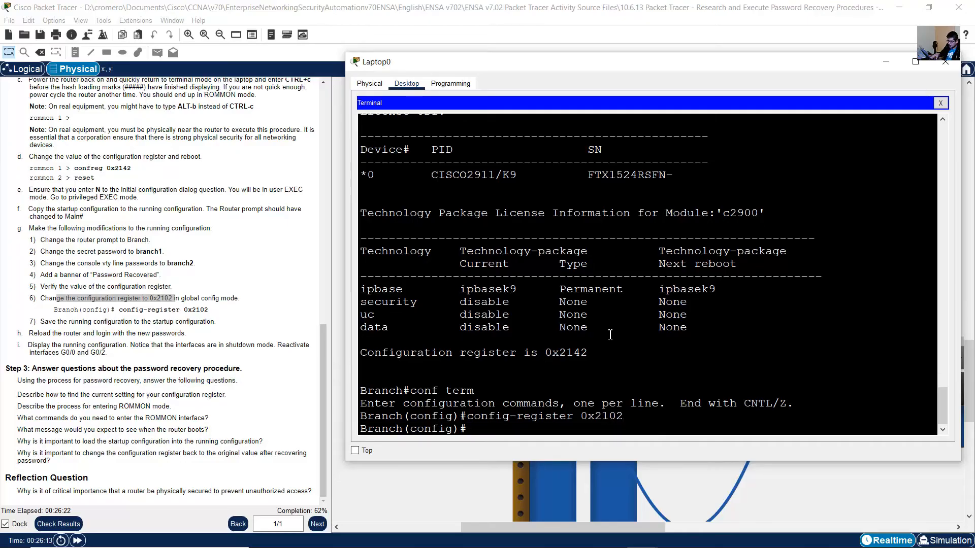
Read item 7 of instruction g and return from global configuration mode to privileged EXEC mode in Laptop0's terminal.
click(50, 321)
drag(49, 321, 213, 322)
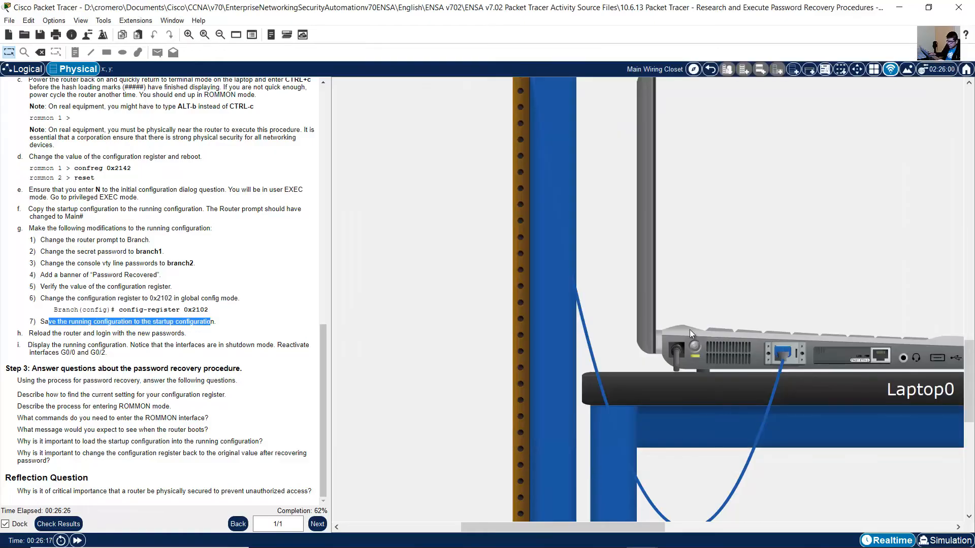
click(723, 358)
text(end)
key(Return)
key(Return)
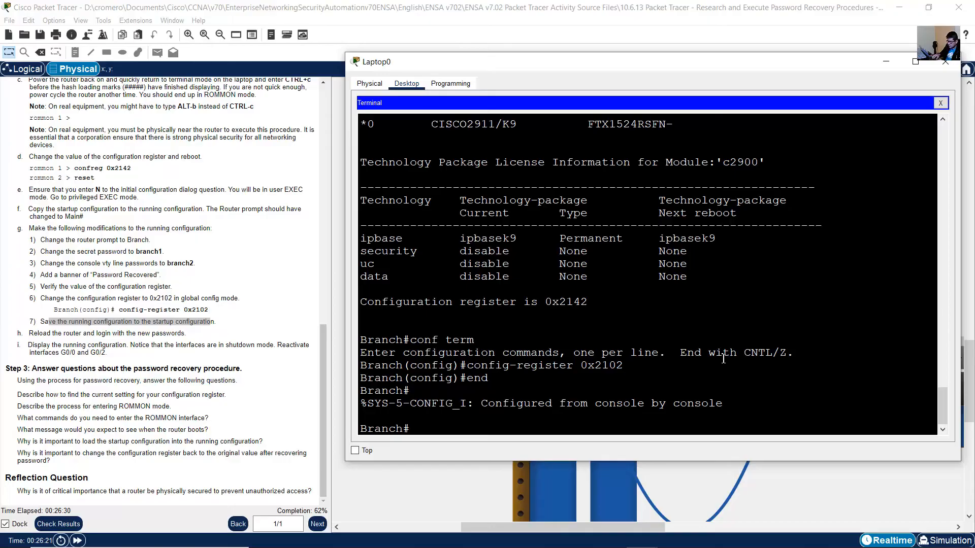
Save the running configuration with copy running-config startup-config, accepting the default destination filename.
key(Up)
key(Up)
key(Up)
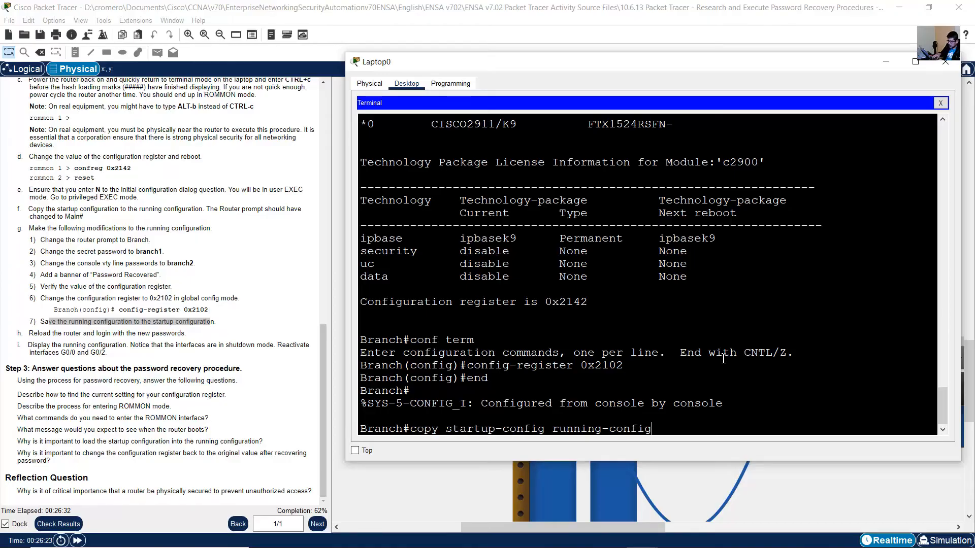
key(Left)
key(Left)
key(Left)
key(Left)
key(Left)
key(Left)
key(Left)
key(Left)
key(Left)
key(Left)
key(Left)
key(Left)
key(Left)
key(Left)
key(BackSpace)
key(BackSpace)
key(BackSpace)
key(BackSpace)
key(BackSpace)
key(BackSpace)
key(BackSpace)
key(BackSpace)
key(BackSpace)
key(BackSpace)
key(BackSpace)
key(BackSpace)
key(BackSpace)
key(BackSpace)
key(BackSpace)
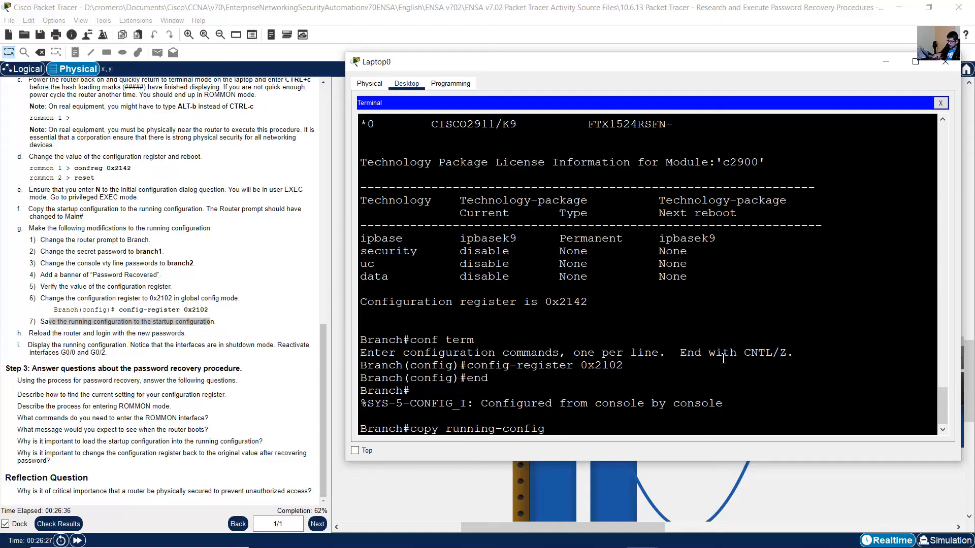
text(startup-config)
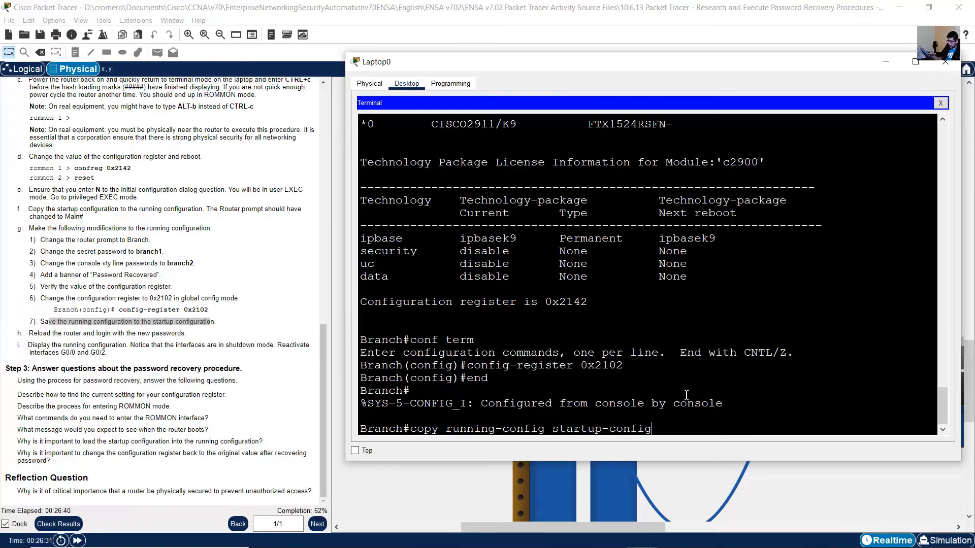
drag(461, 430, 646, 433)
click(658, 429)
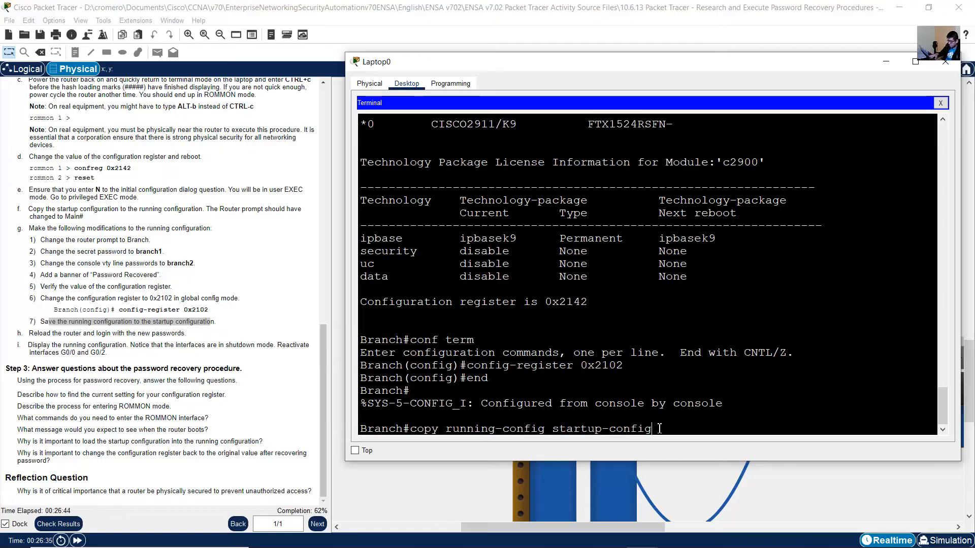
key(Return)
key(Return)
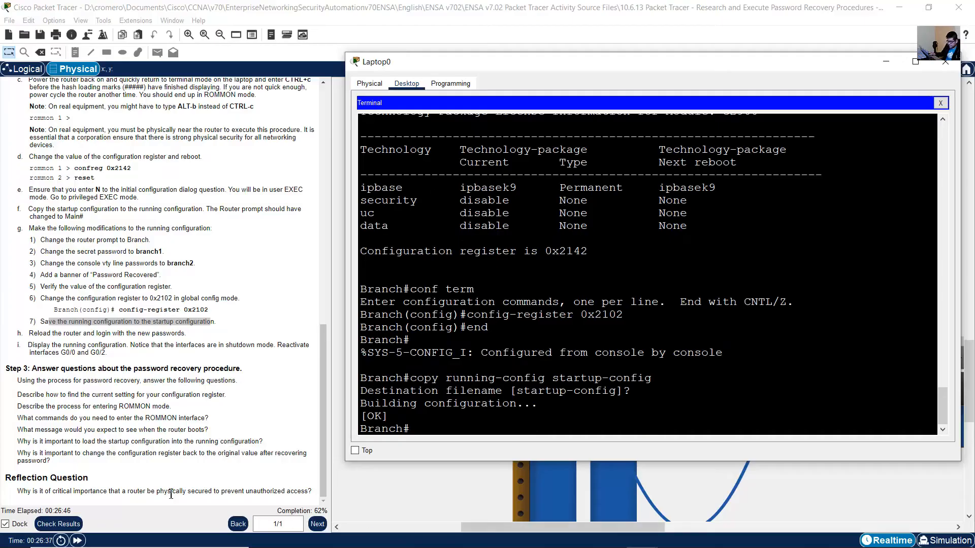
Following instruction h, reload the router from Laptop0's terminal and confirm the reload.
drag(43, 333, 174, 335)
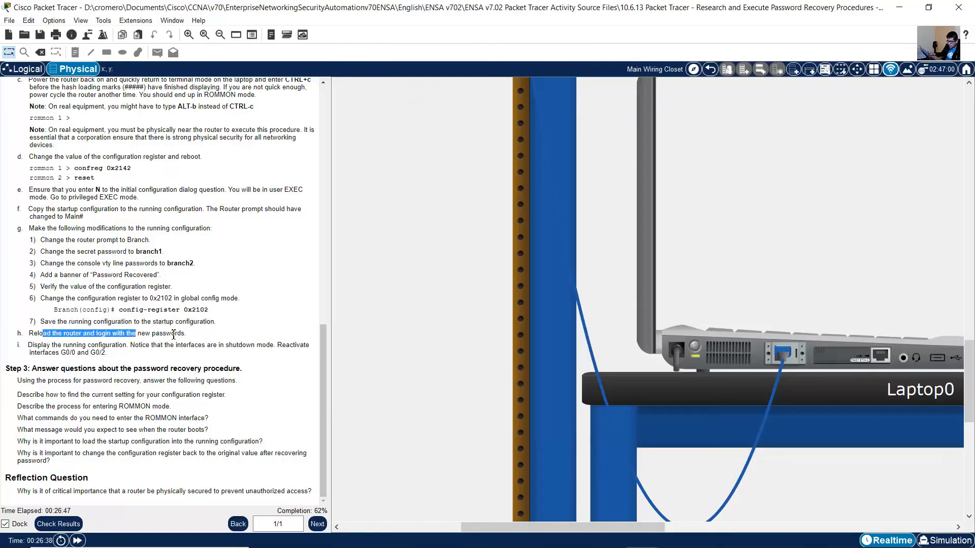
click(754, 359)
text(reload)
key(Return)
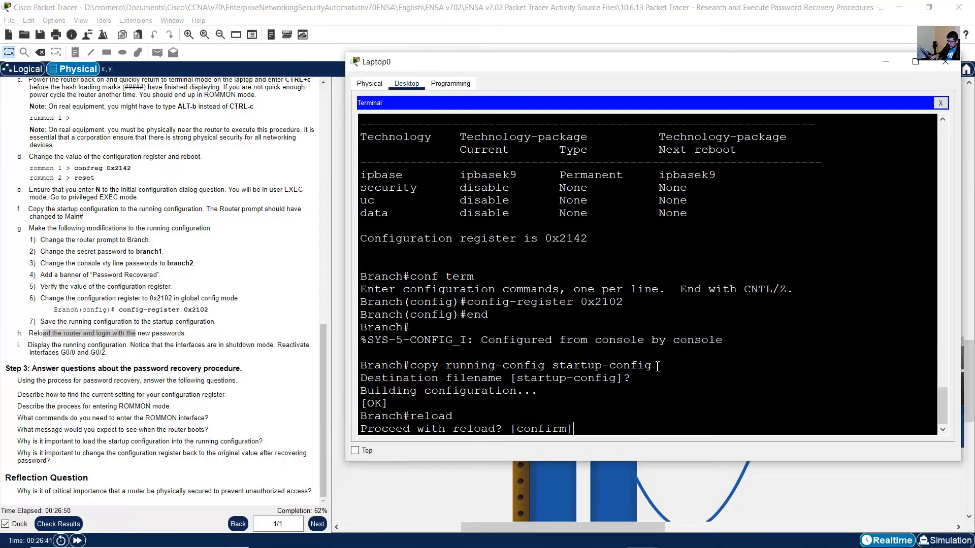
key(Return)
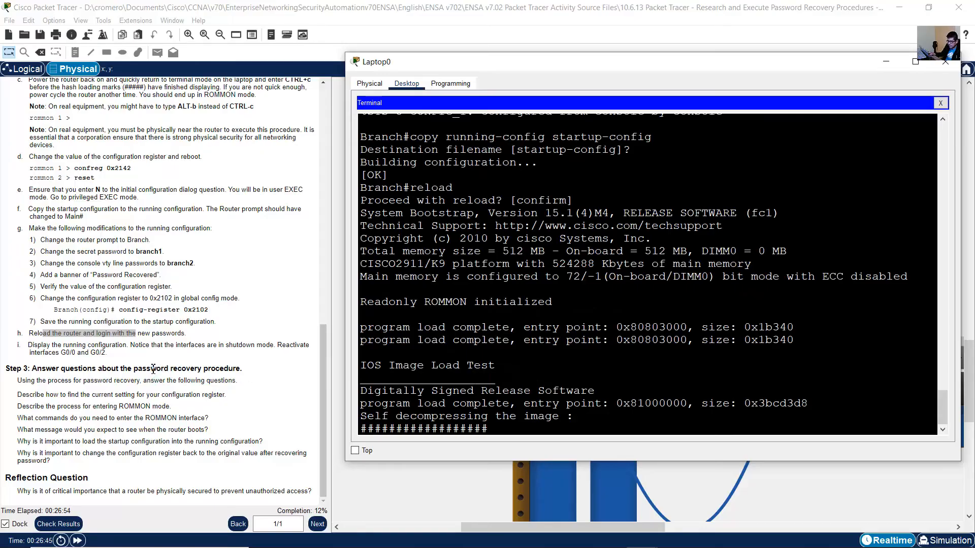
Start the console session on the reloaded router and log in with the new console line password from instruction g.
click(113, 343)
drag(87, 333, 172, 333)
click(727, 337)
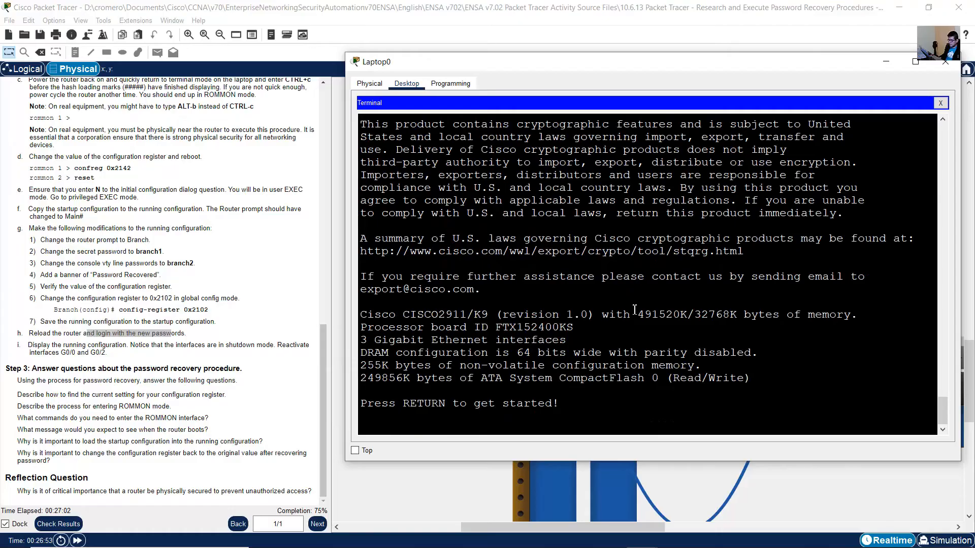
key(Return)
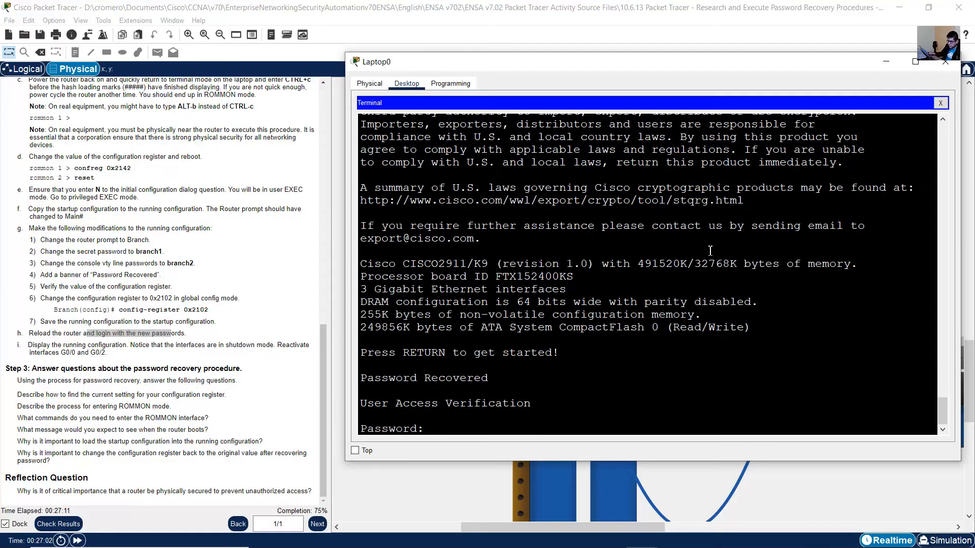
click(157, 264)
drag(171, 263, 256, 274)
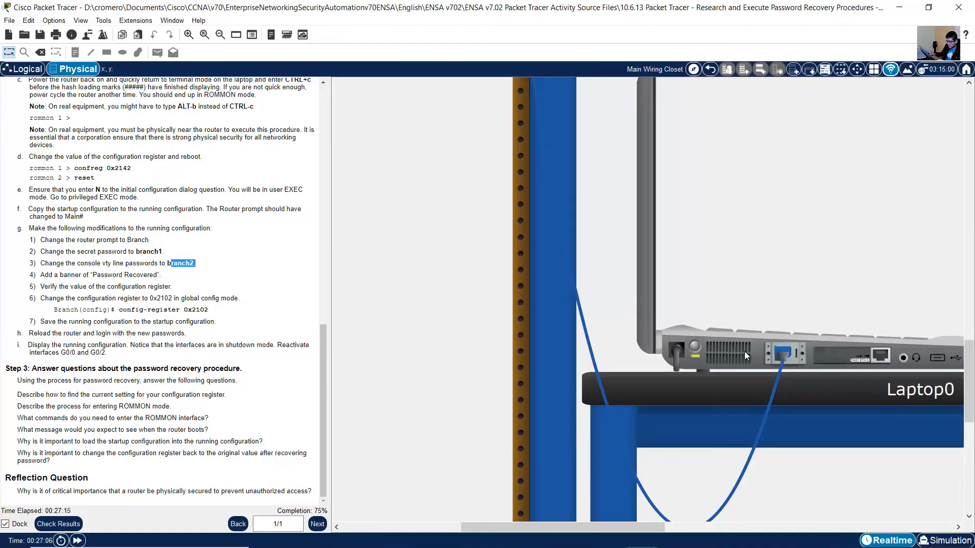
mouse_move(745, 352)
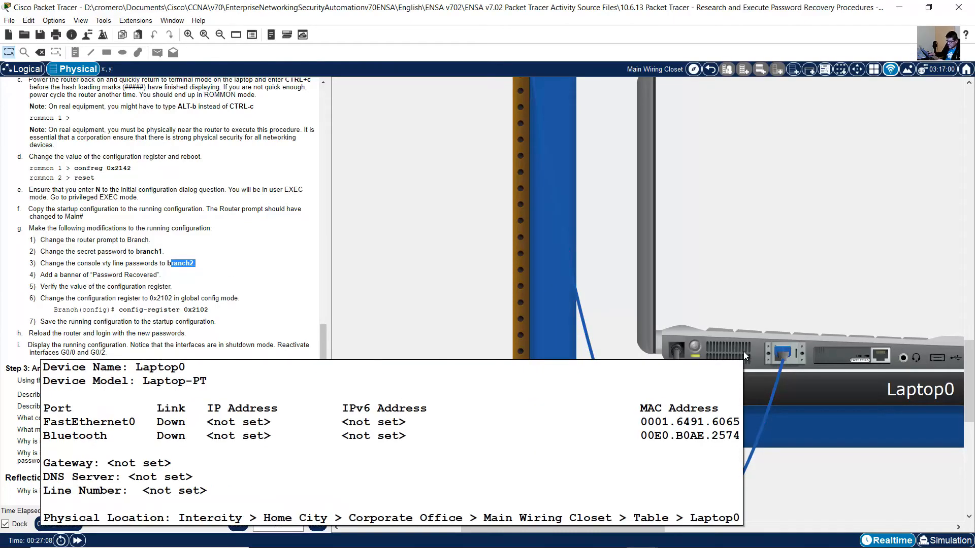
click(742, 352)
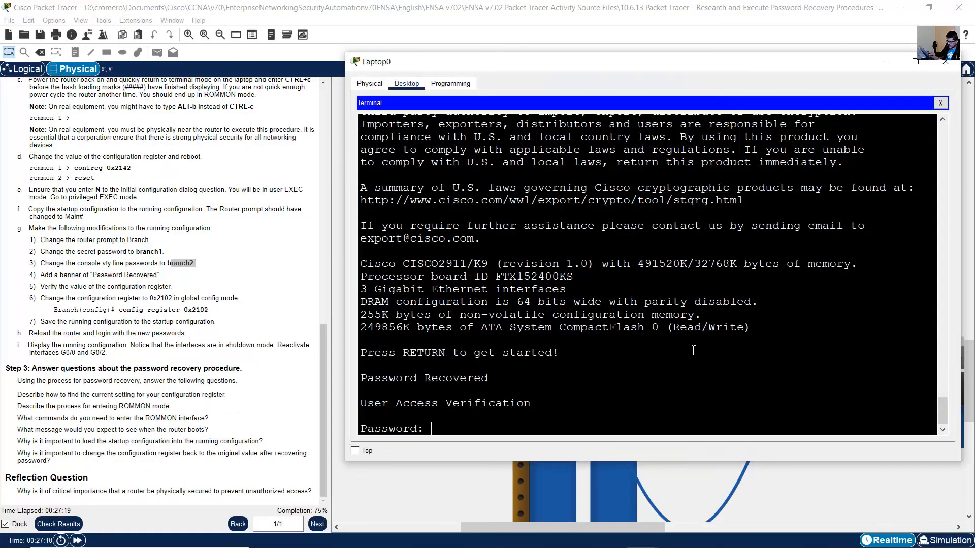
text(branch2)
key(Return)
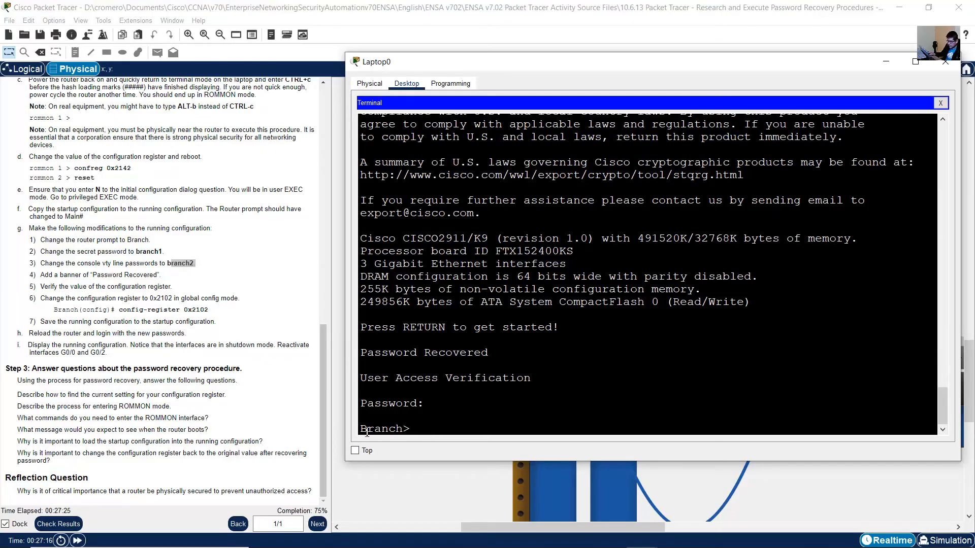
Enter privileged EXEC mode on the router using the new enable secret password from item 2 of instruction g.
drag(367, 429, 422, 429)
click(422, 429)
text(enable)
key(Return)
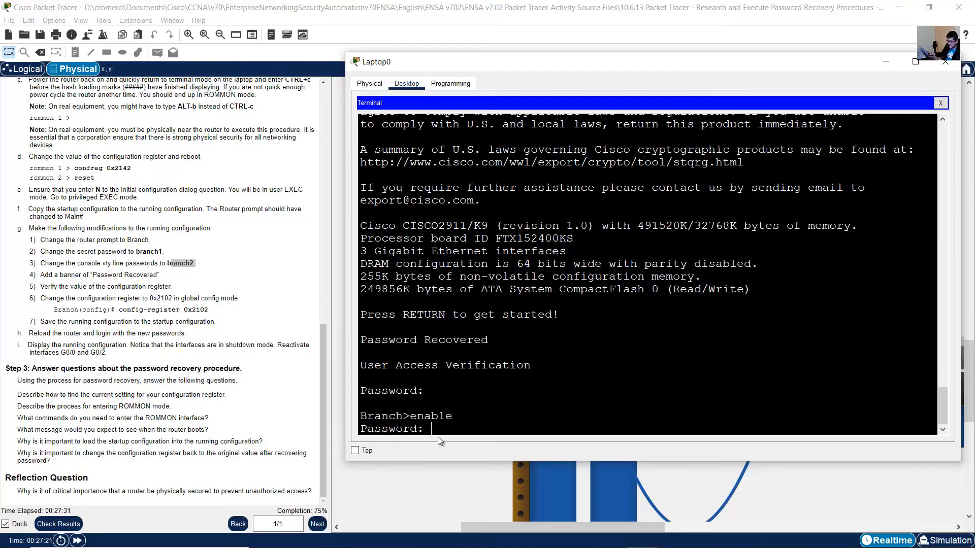
click(136, 253)
drag(135, 253, 163, 252)
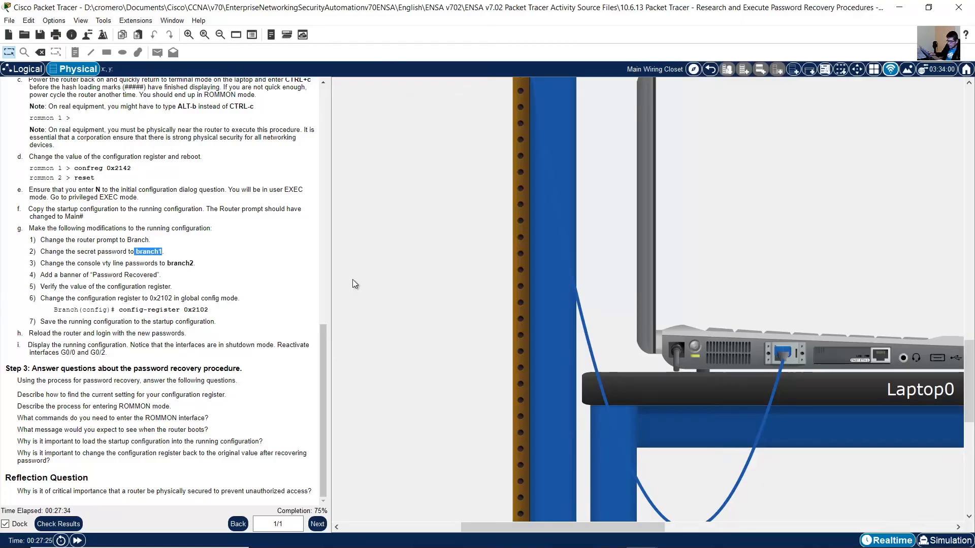
click(748, 347)
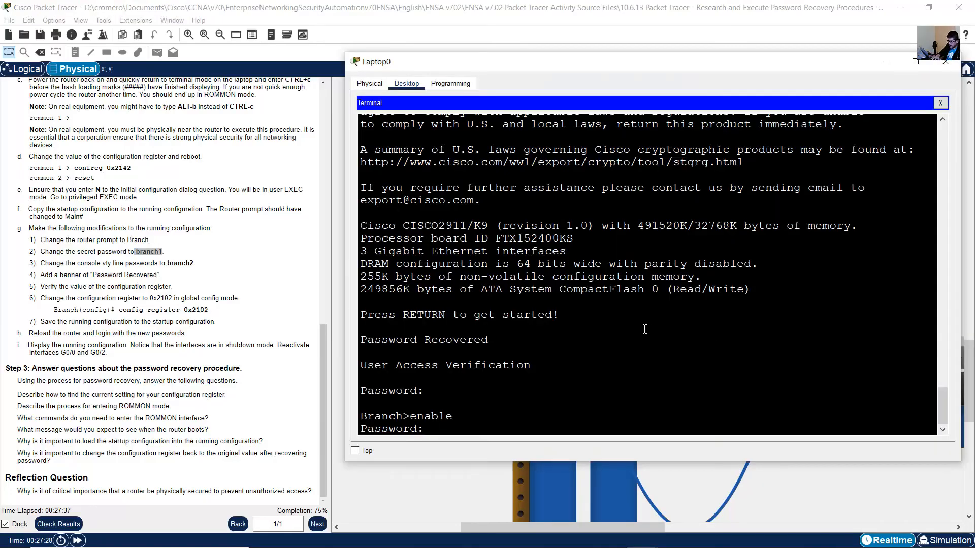
key(Return)
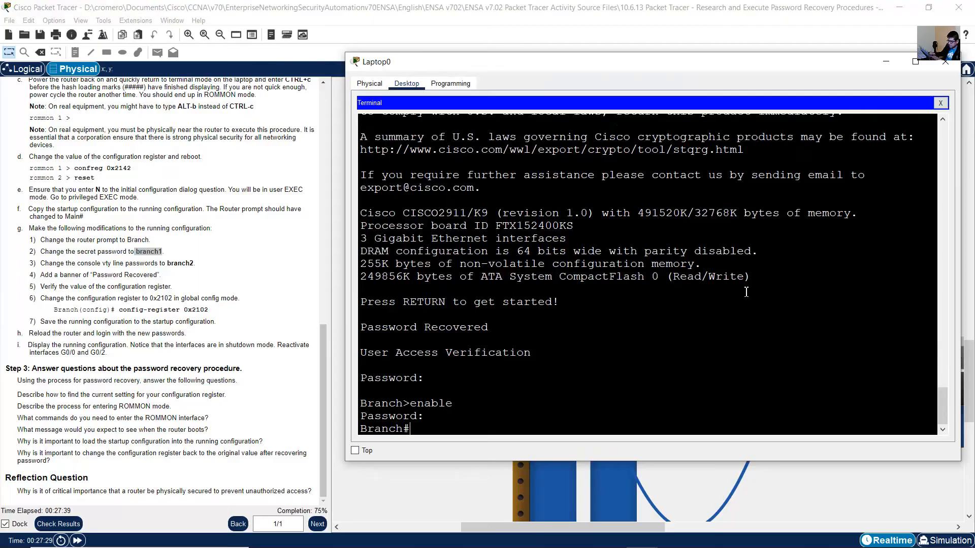
drag(395, 425, 360, 412)
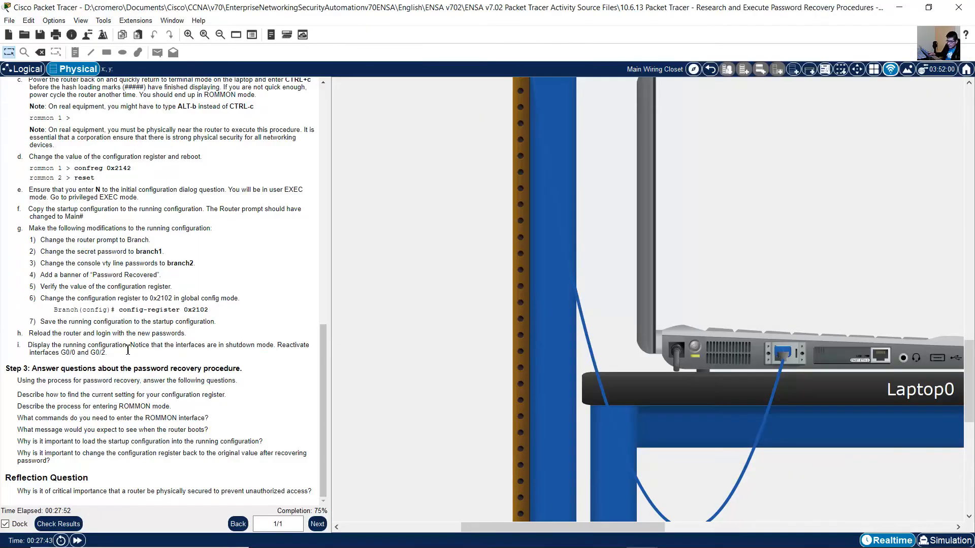
Following instruction i, display the router's running configuration on Laptop0's terminal and examine the GigabitEthernet0/0 and GigabitEthernet0/2 sections through to the end.
drag(32, 346, 304, 354)
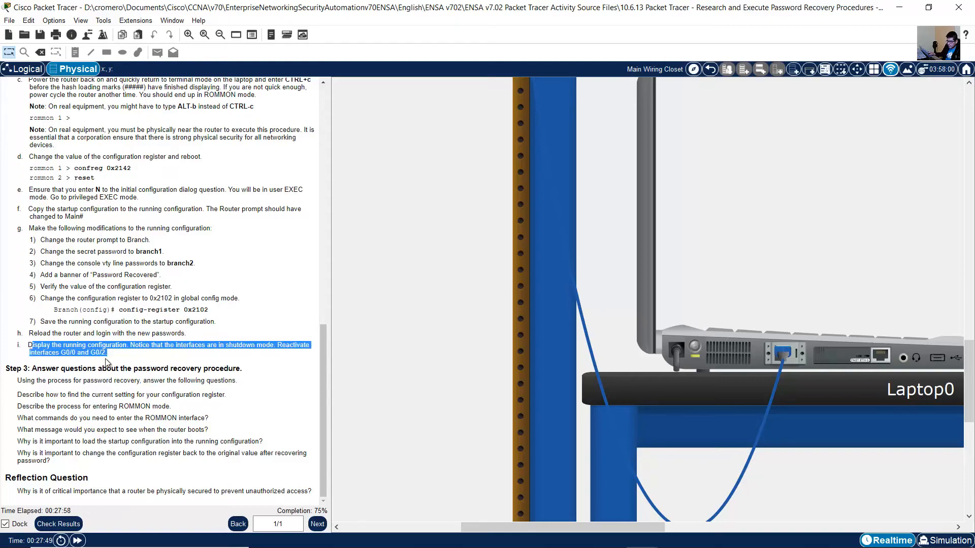
mouse_move(107, 363)
mouse_down()
mouse_move(81, 368)
mouse_move(79, 354)
mouse_move(105, 357)
mouse_up()
click(721, 346)
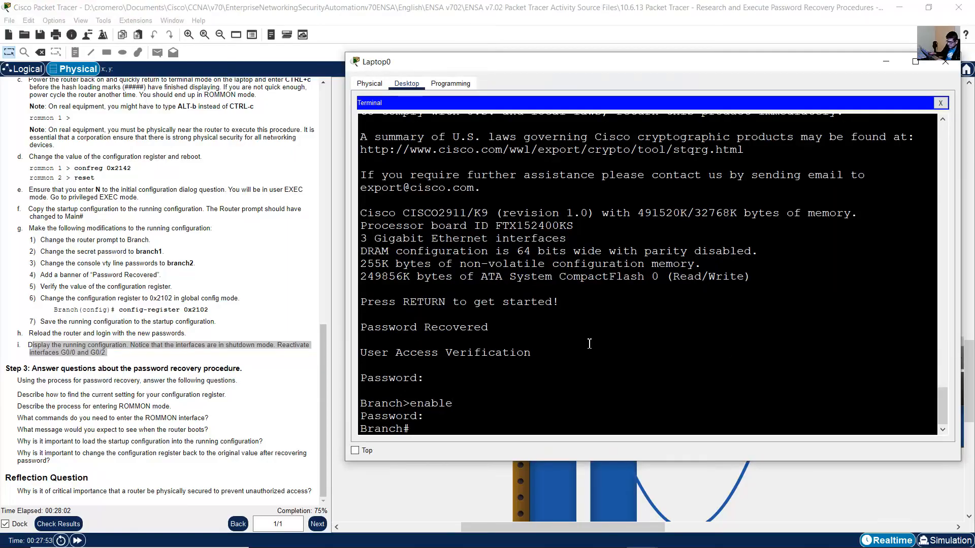
text(show ru)
key(Return)
key(space)
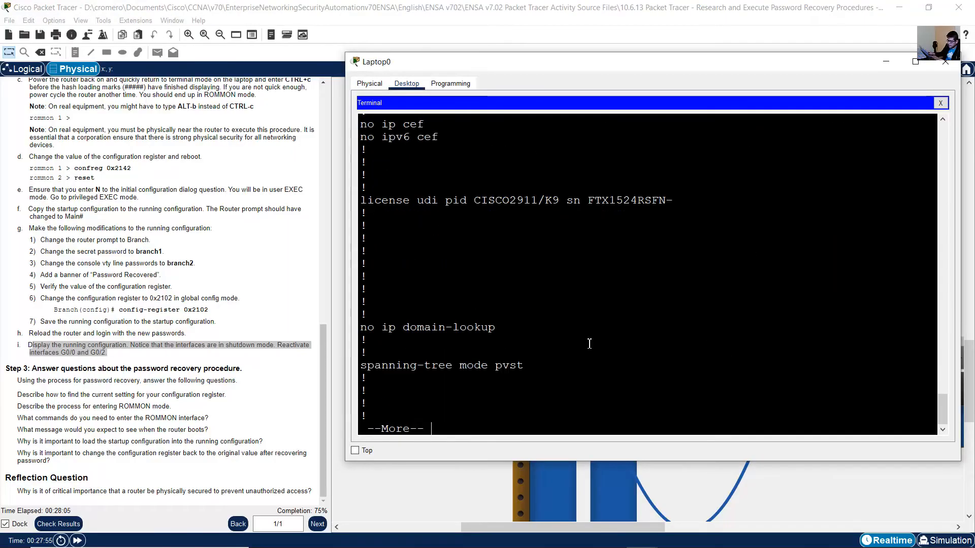
key(space)
drag(413, 176, 431, 202)
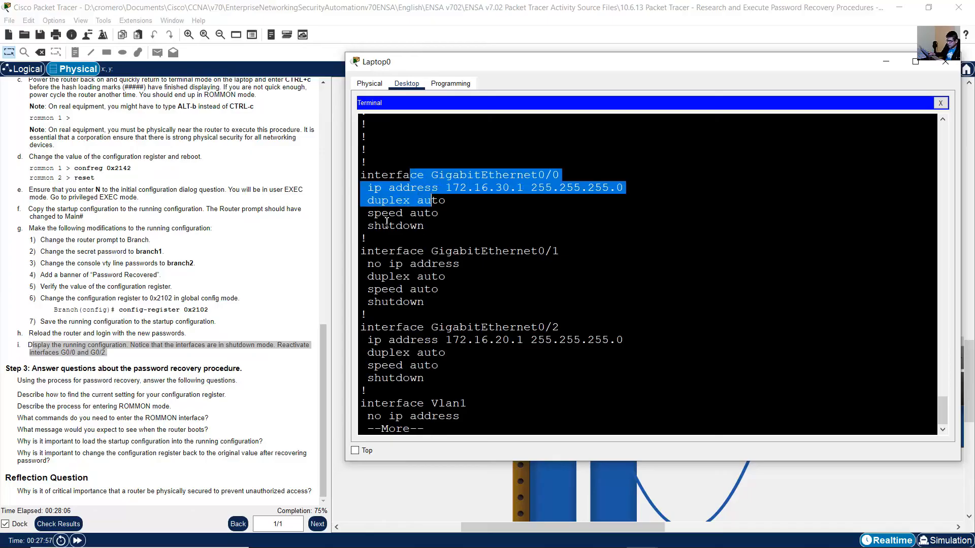
drag(375, 226, 425, 226)
drag(425, 328, 568, 330)
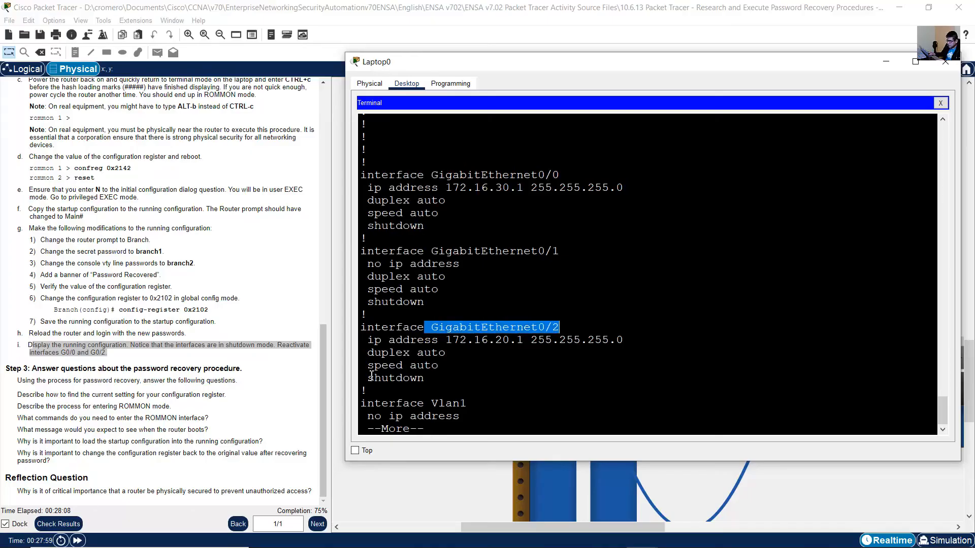
drag(366, 377, 424, 378)
key(space)
Enter global configuration mode and reactivate interface g0/0 with no shutdown.
text(conf term)
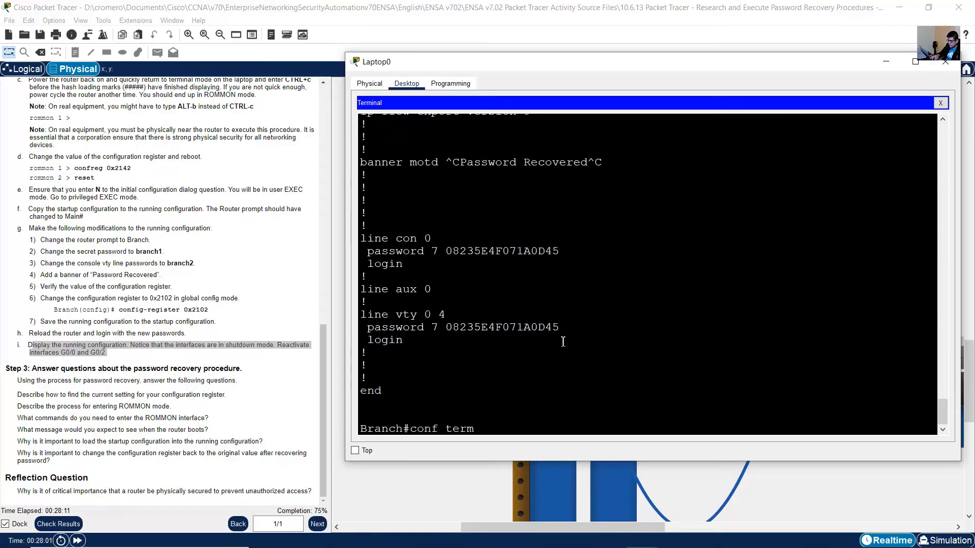
key(Return)
text(int g0/0)
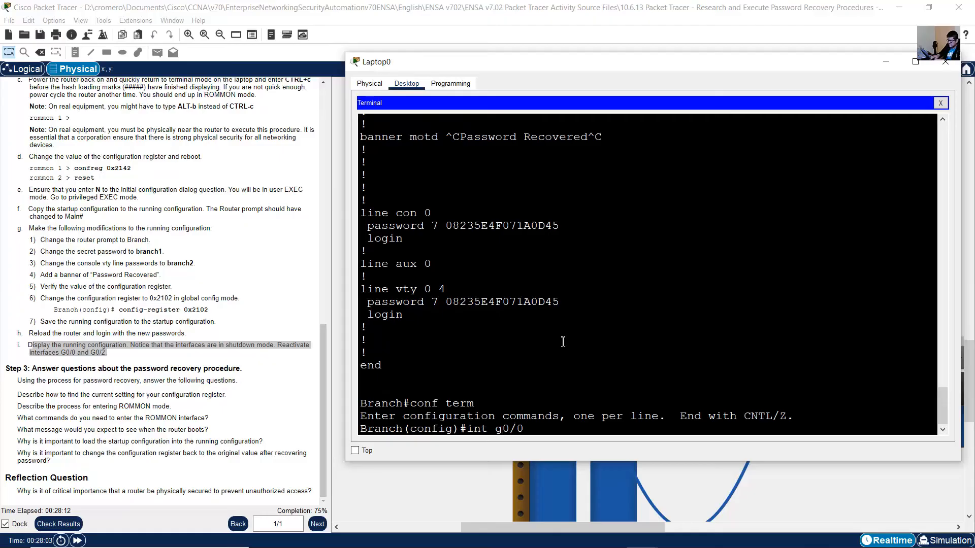
key(Return)
text(no shutdow)
text(n)
key(Return)
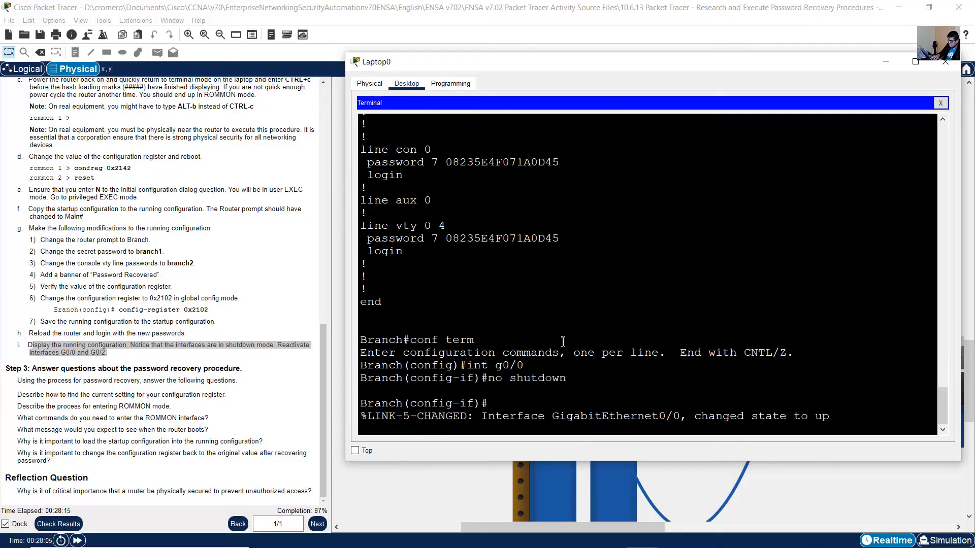
key(Return)
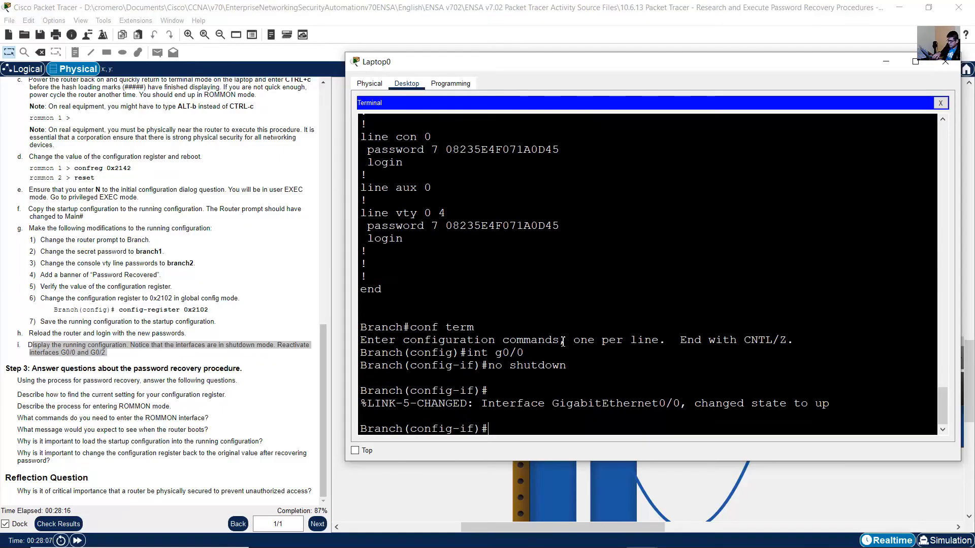
Switch to interface g0/2 and reactivate it with no shutdown.
key(Up)
key(Up)
text(2)
key(Return)
key(Up)
key(Up)
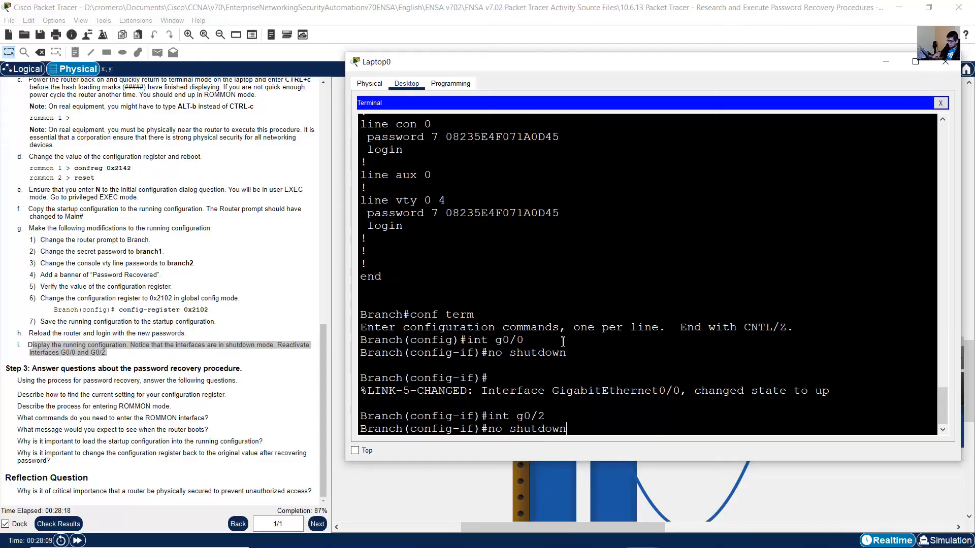
key(Return)
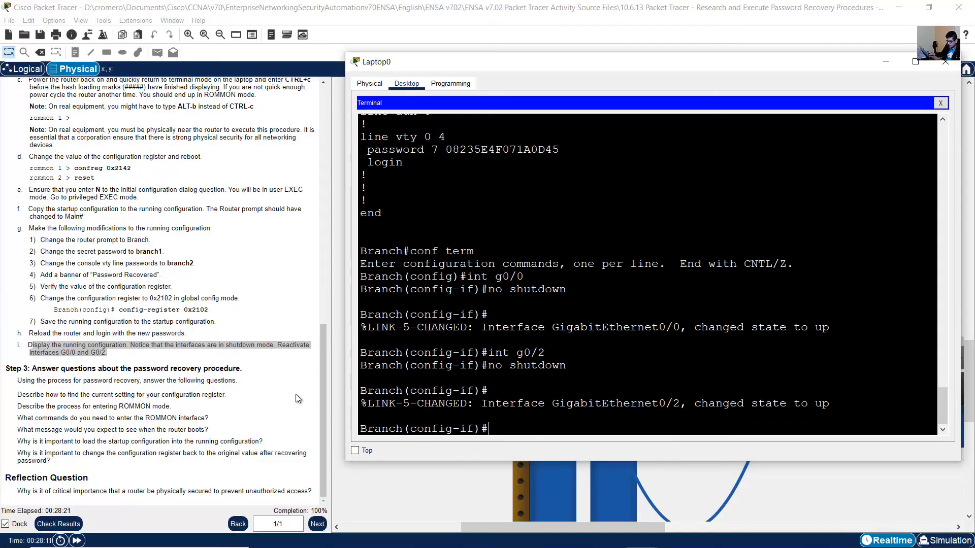
Return to the activity instructions and read the Step 3 heading and introduction on the password recovery questions.
click(279, 386)
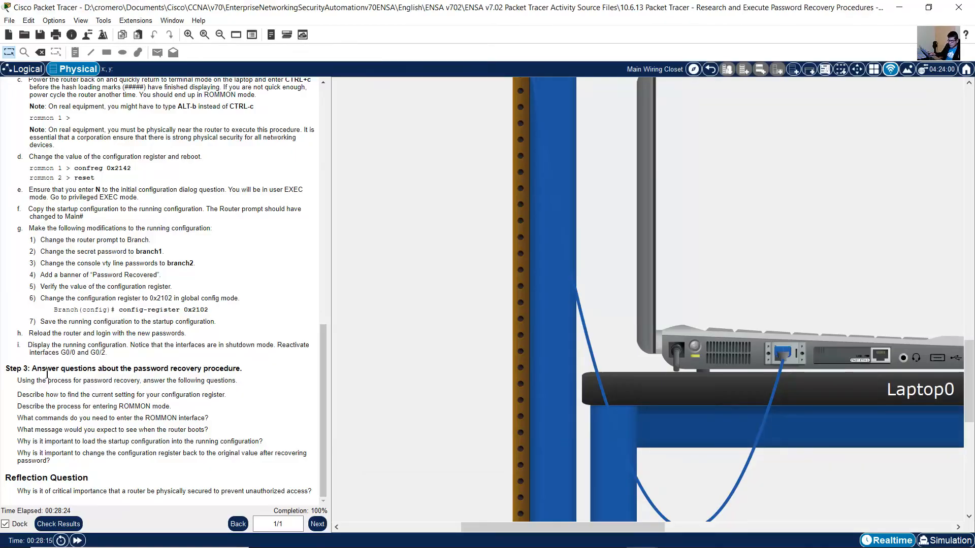
drag(37, 370, 233, 372)
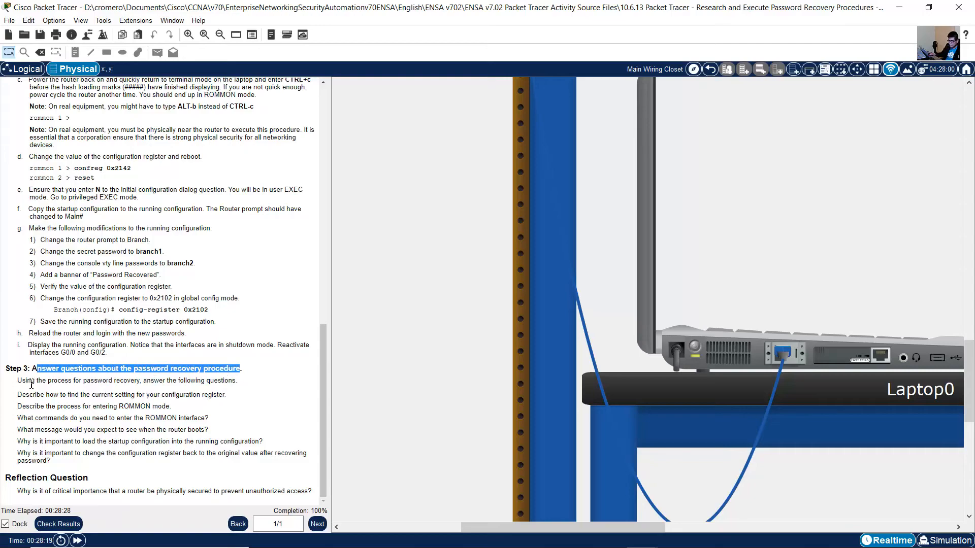
drag(19, 385, 243, 382)
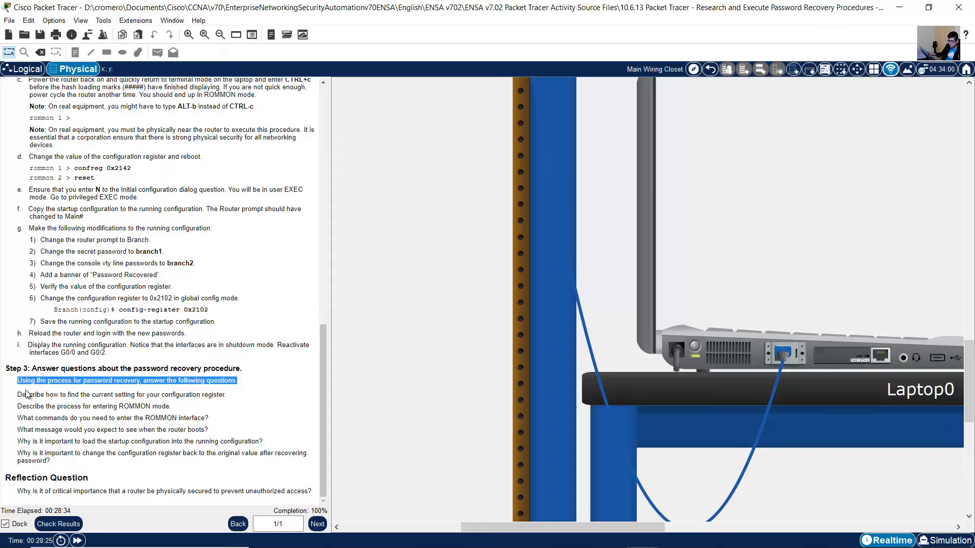